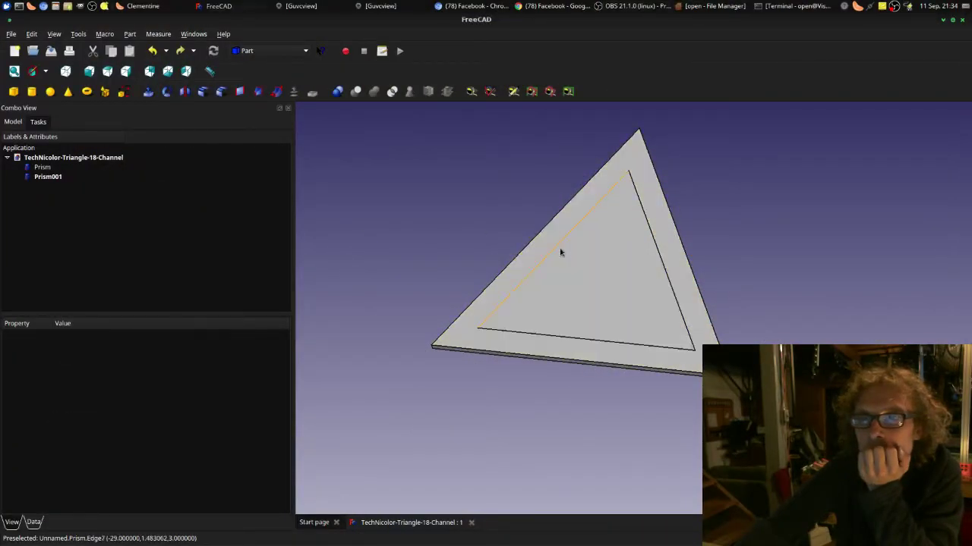
Step: Orbit and zoom the triangular plate to inspect it edge-on
{"action": "scroll", "coordinate": [559, 254], "scroll_direction": "down", "scroll_amount": 3}
{"action": "scroll", "coordinate": [713, 269], "scroll_direction": "up", "scroll_amount": 2}
{"action": "scroll", "coordinate": [691, 281], "scroll_direction": "up", "scroll_amount": 1}
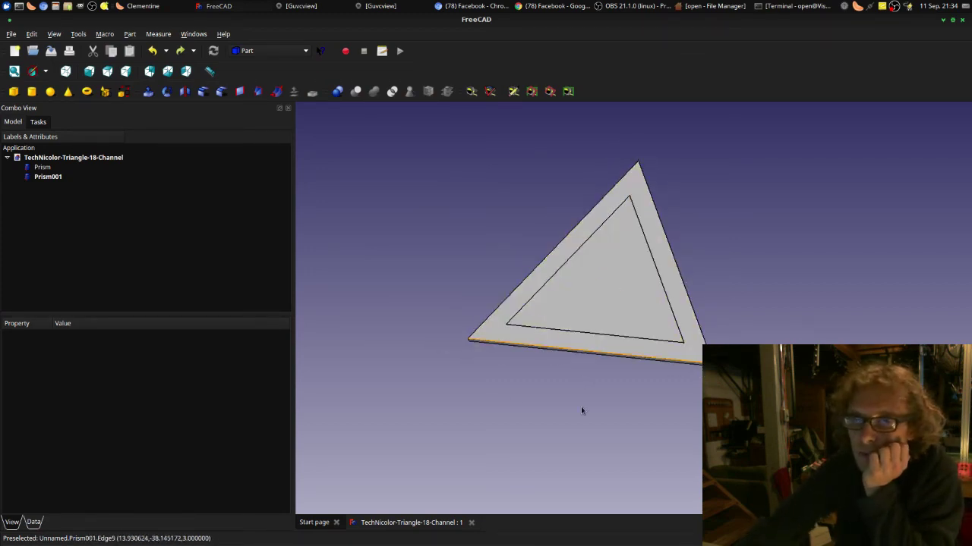
{"action": "mouse_move", "coordinate": [597, 397]}
{"action": "middle_mouse_down"}
{"action": "mouse_move", "coordinate": [582, 332]}
{"action": "mouse_move", "coordinate": [590, 264]}
{"action": "mouse_move", "coordinate": [577, 397]}
{"action": "mouse_move", "coordinate": [613, 397]}
{"action": "mouse_move", "coordinate": [614, 388]}
{"action": "middle_mouse_up"}
{"action": "scroll", "coordinate": [608, 375], "scroll_direction": "up", "scroll_amount": 2}
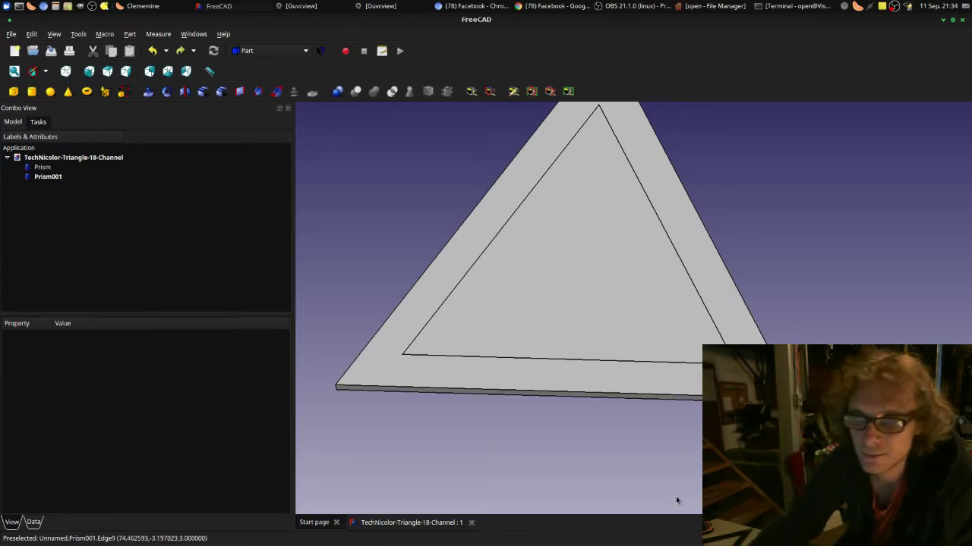
{"action": "mouse_move", "coordinate": [638, 447]}
{"action": "middle_mouse_down"}
{"action": "mouse_move", "coordinate": [590, 341]}
{"action": "mouse_move", "coordinate": [626, 428]}
{"action": "mouse_move", "coordinate": [638, 432]}
{"action": "middle_mouse_up"}
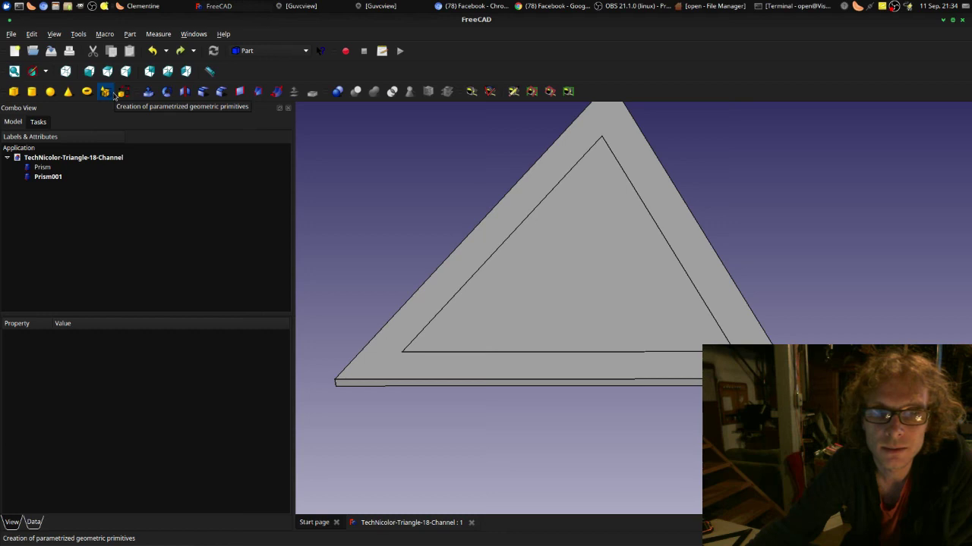
Step: Start a new Prism primitive, then bring up the circumcircle calculator in the browser
{"action": "left_click", "coordinate": [112, 92]}
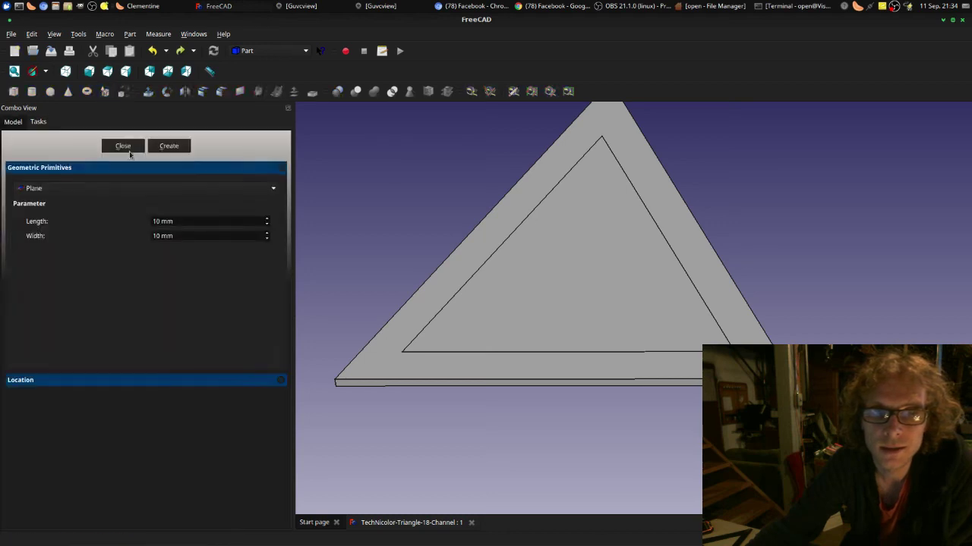
{"action": "left_click", "coordinate": [146, 194]}
{"action": "left_click", "coordinate": [100, 264]}
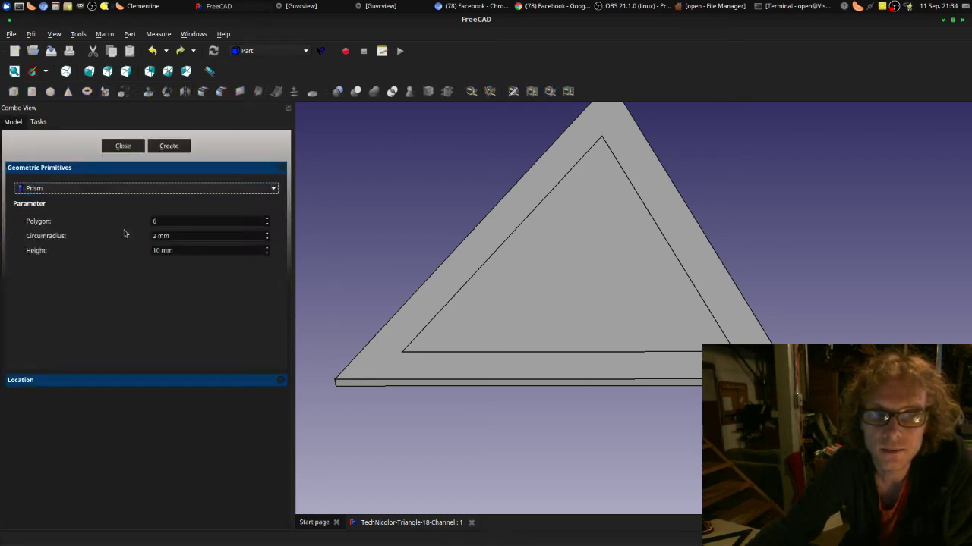
{"action": "left_click", "coordinate": [268, 227]}
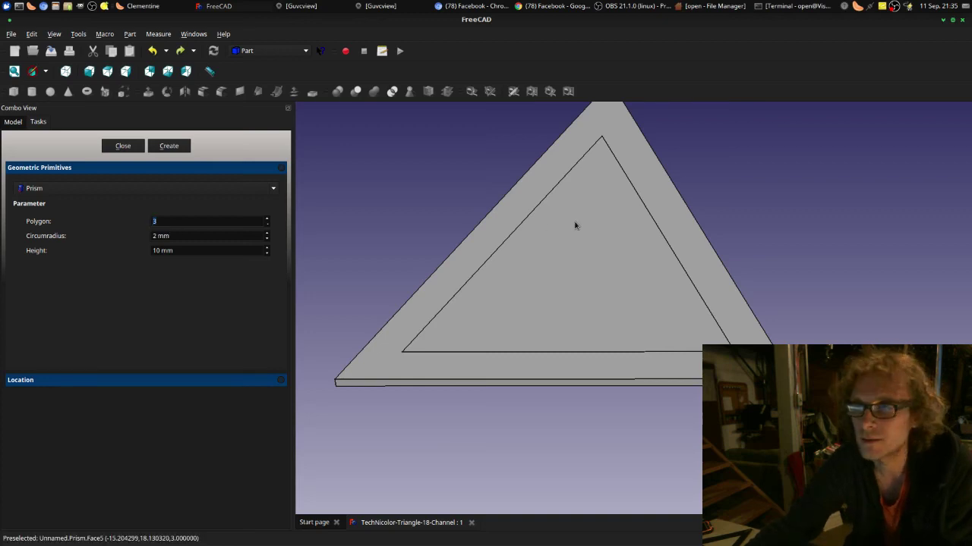
{"action": "left_click", "coordinate": [530, 5]}
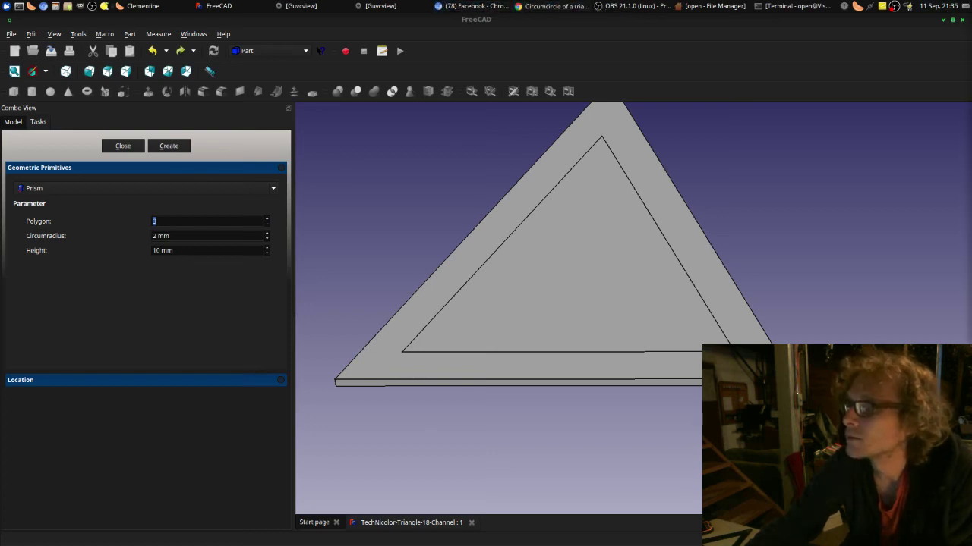
{"action": "left_click", "coordinate": [550, 6]}
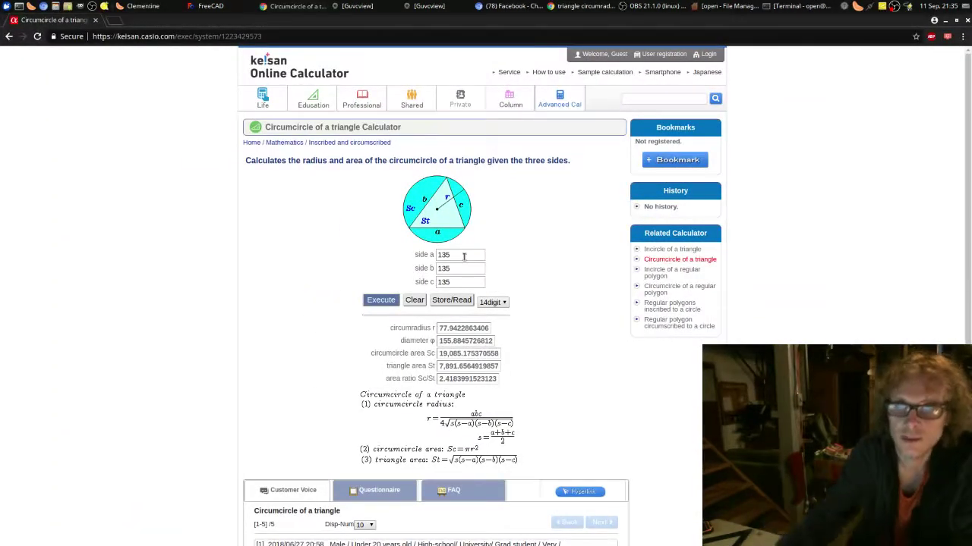
Step: Compute circumradius 57.735026918963 for three sides of 100, then return to FreeCAD
{"action": "double_click", "coordinate": [463, 255]}
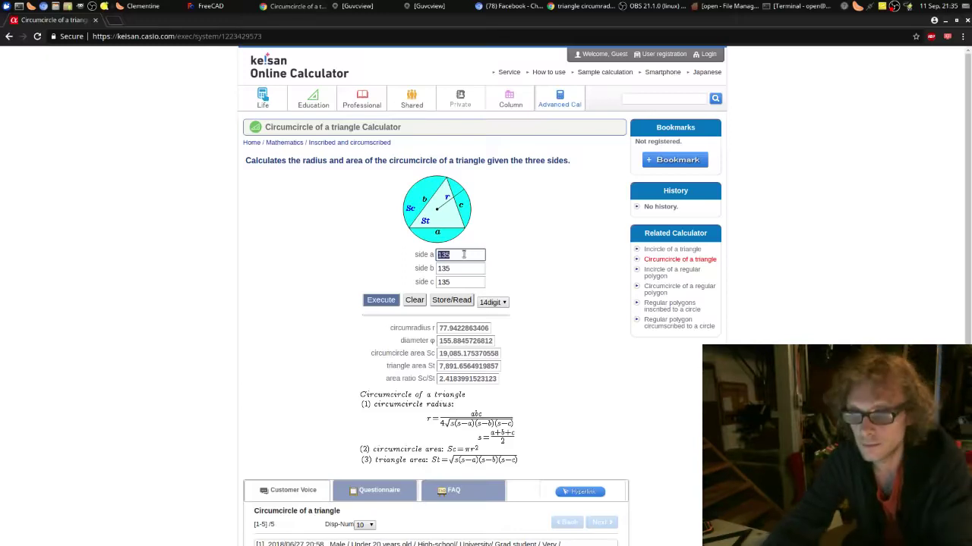
{"action": "type", "text": "100"}
{"action": "key", "text": "Tab"}
{"action": "type", "text": "1"}
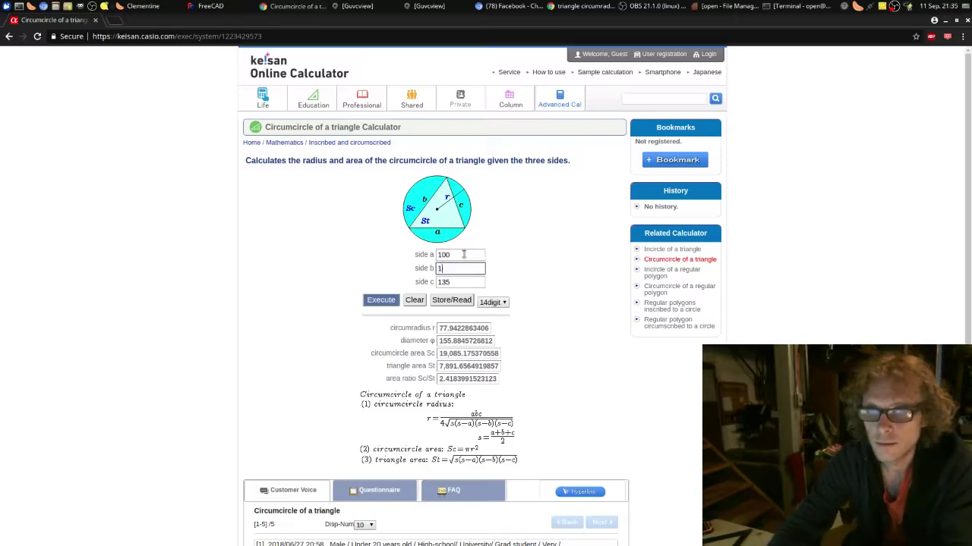
{"action": "key", "text": "Tab"}
{"action": "type", "text": "1"}
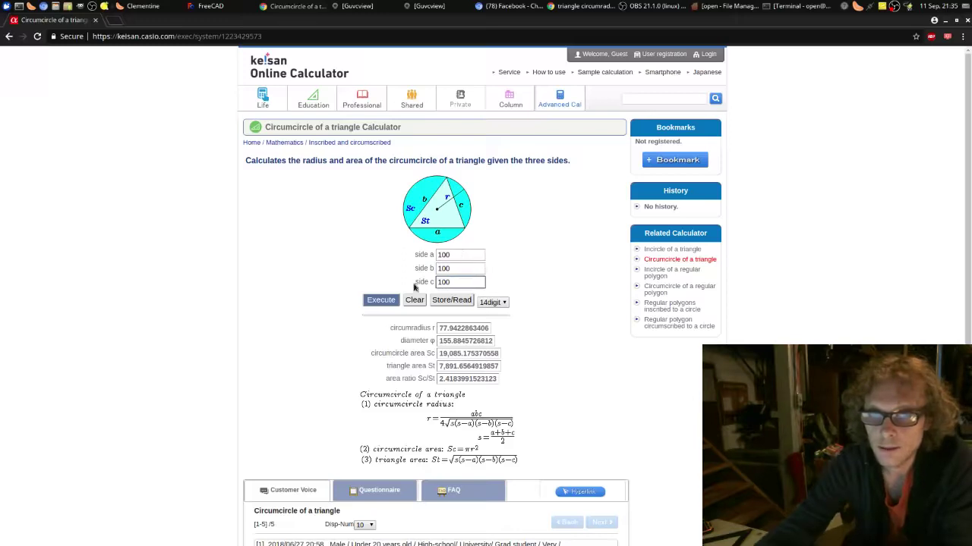
{"action": "left_click", "coordinate": [380, 300]}
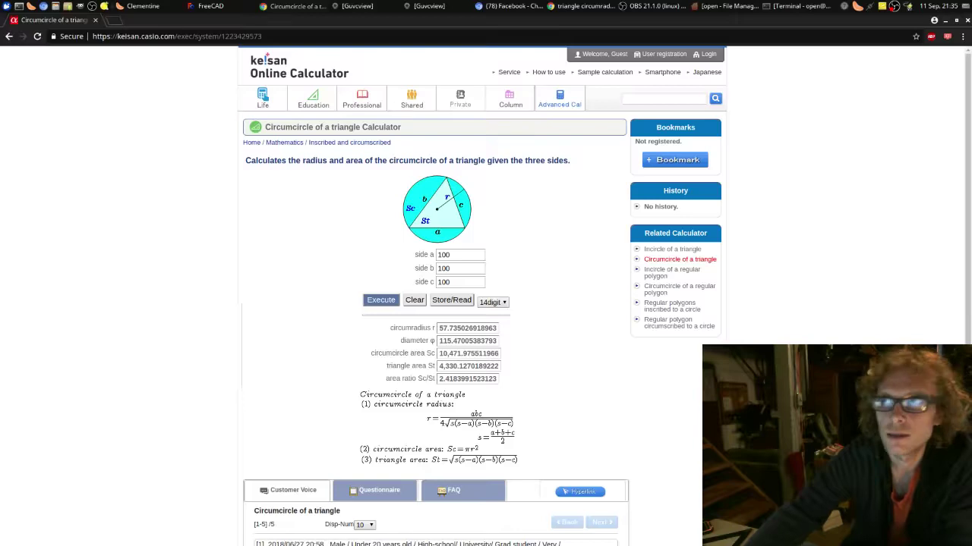
{"action": "left_click", "coordinate": [945, 20]}
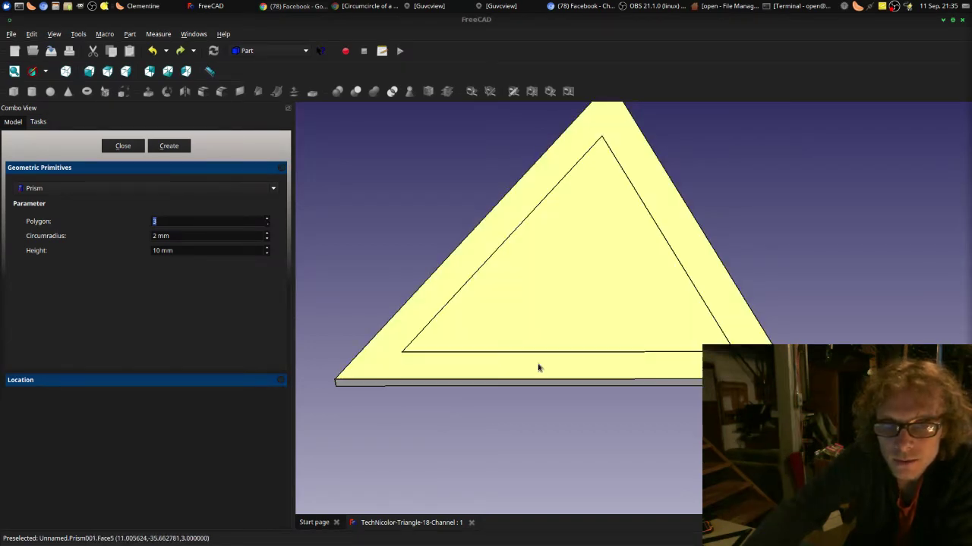
Step: Close the prism setup, measure the bottom frame width (11.0122 mm), then undo it
{"action": "left_click", "coordinate": [134, 147]}
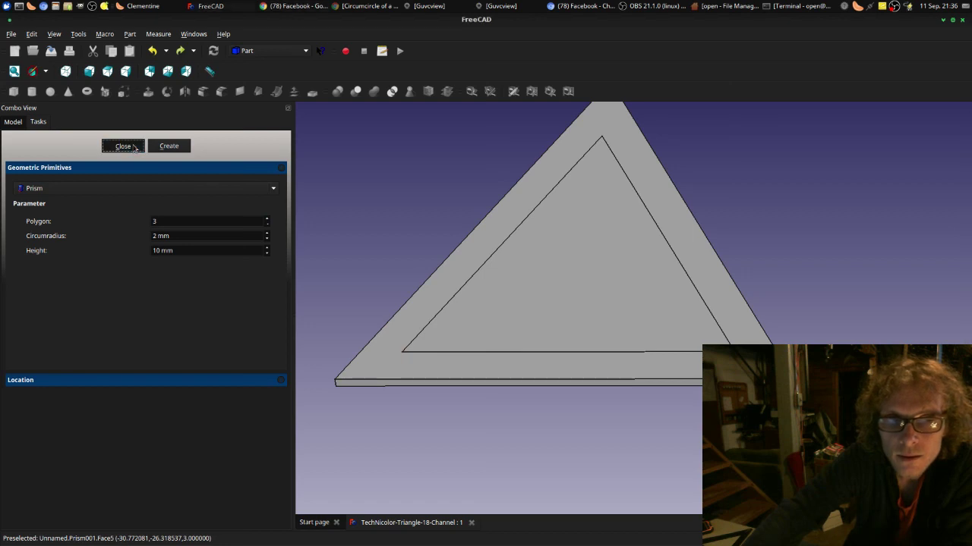
{"action": "left_click", "coordinate": [206, 76]}
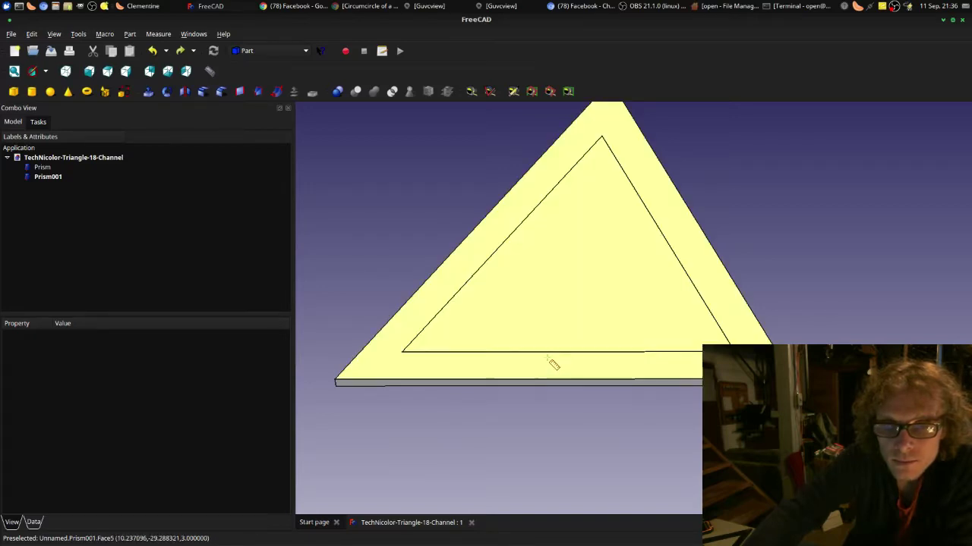
{"action": "left_click", "coordinate": [554, 385]}
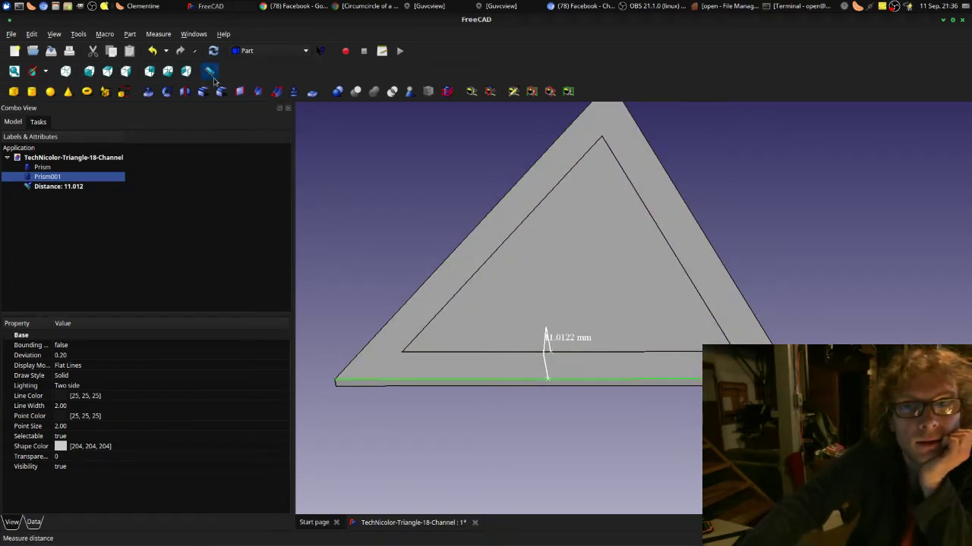
{"action": "key", "text": "ctrl+z"}
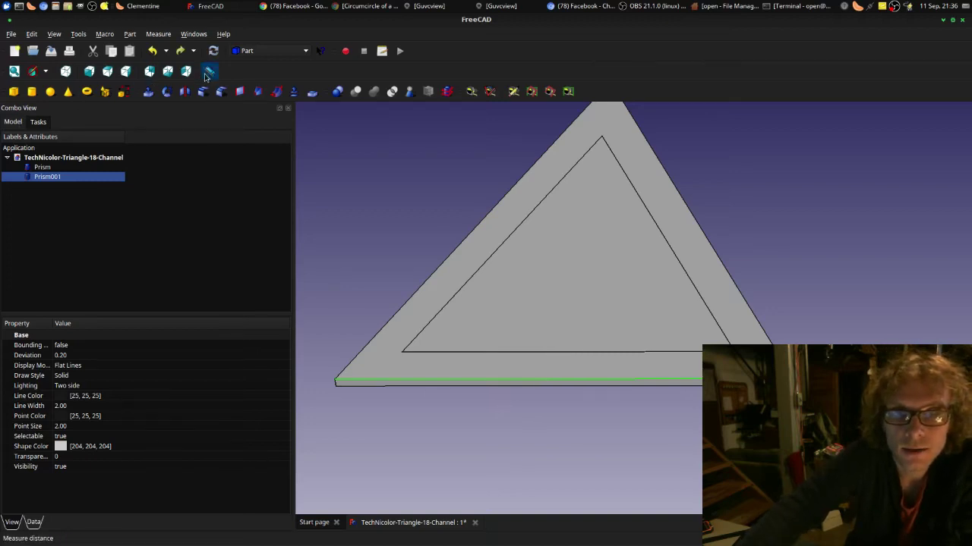
Step: Measure the inner triangle's side at 100.361 mm, then undo the measurement
{"action": "left_click", "coordinate": [405, 352]}
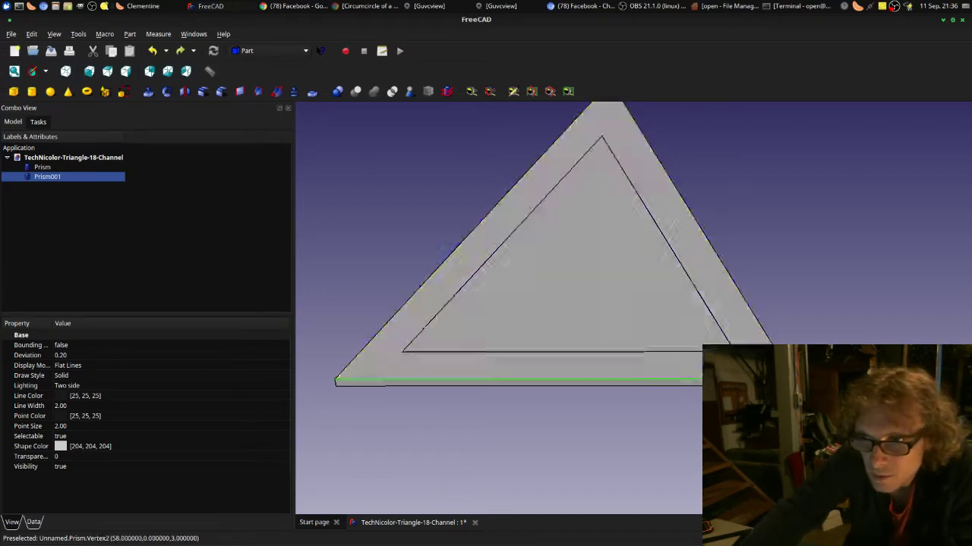
{"action": "left_click", "coordinate": [727, 351]}
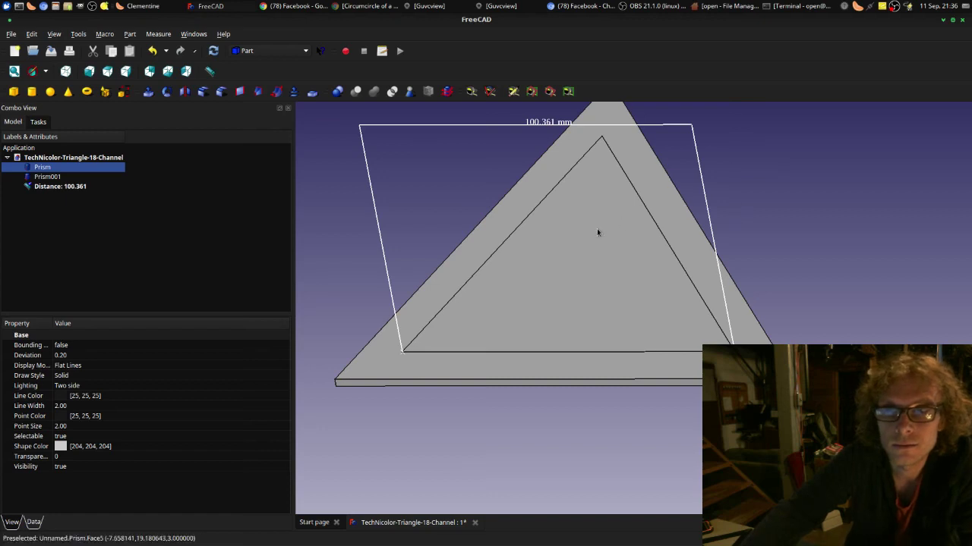
{"action": "key", "text": "ctrl+z"}
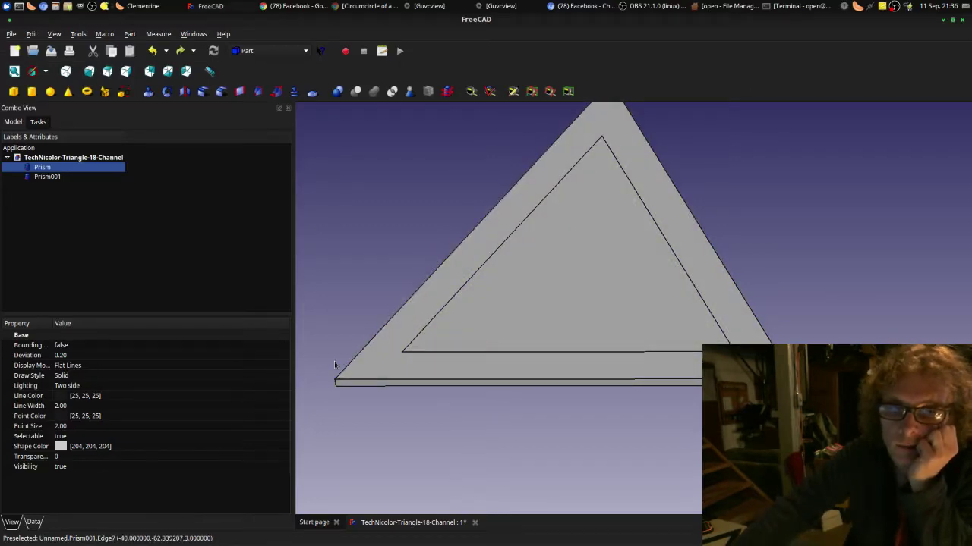
Step: Cut Prism from Prism001 to form the hollow triangular frame and orbit to inspect it
{"action": "scroll", "coordinate": [334, 365], "scroll_direction": "down", "scroll_amount": 1}
{"action": "scroll", "coordinate": [599, 273], "scroll_direction": "down", "scroll_amount": 3}
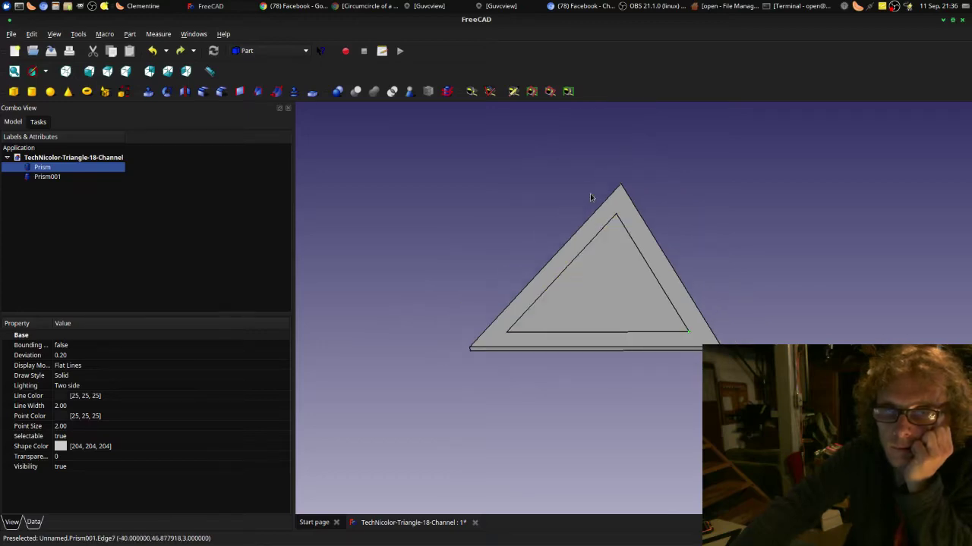
{"action": "scroll", "coordinate": [592, 197], "scroll_direction": "up", "scroll_amount": 2}
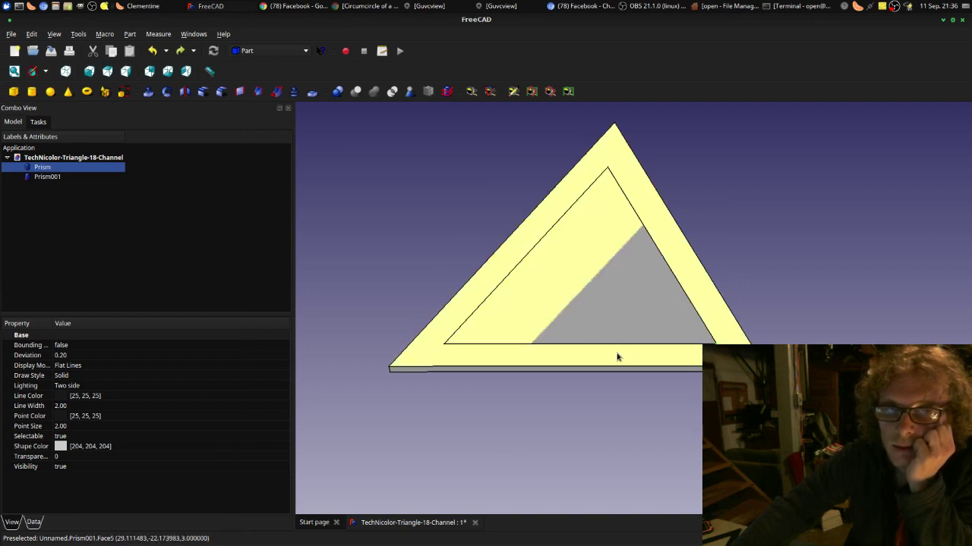
{"action": "left_click", "coordinate": [47, 177]}
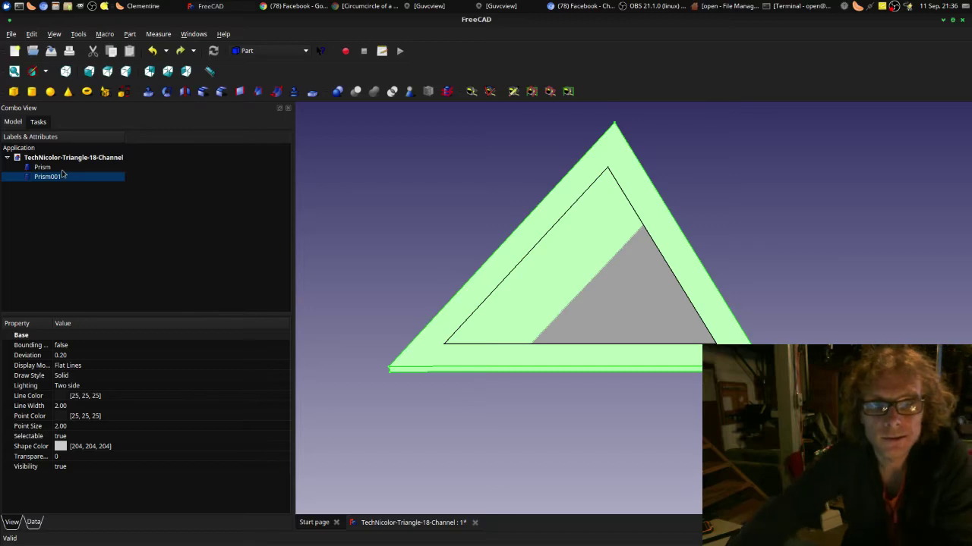
{"action": "left_click", "coordinate": [57, 168], "text": "ctrl"}
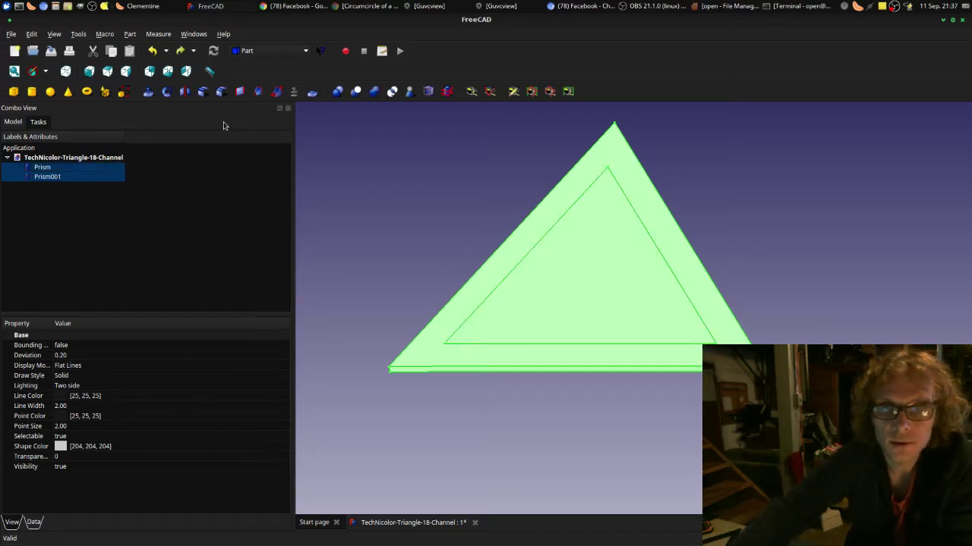
{"action": "left_click", "coordinate": [357, 92]}
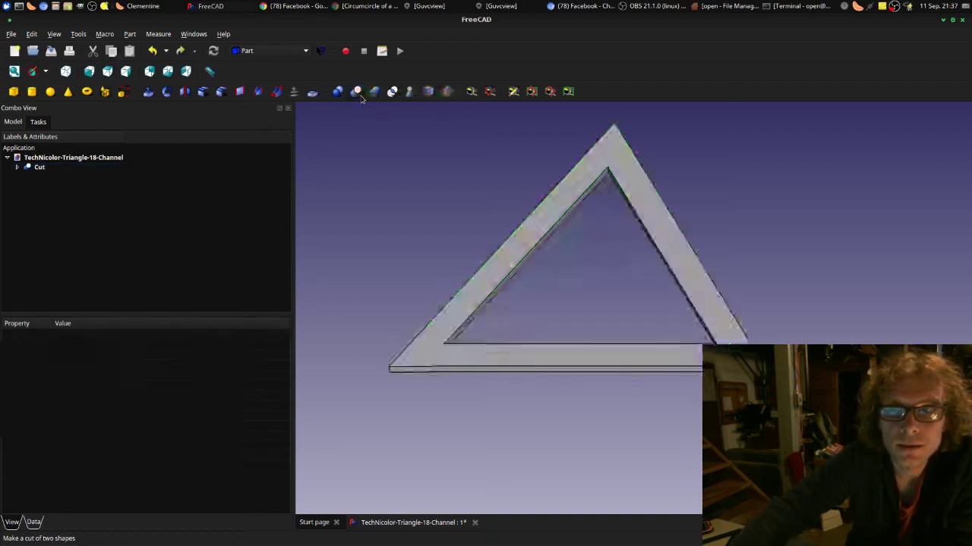
{"action": "scroll", "coordinate": [554, 355], "scroll_direction": "down", "scroll_amount": 3}
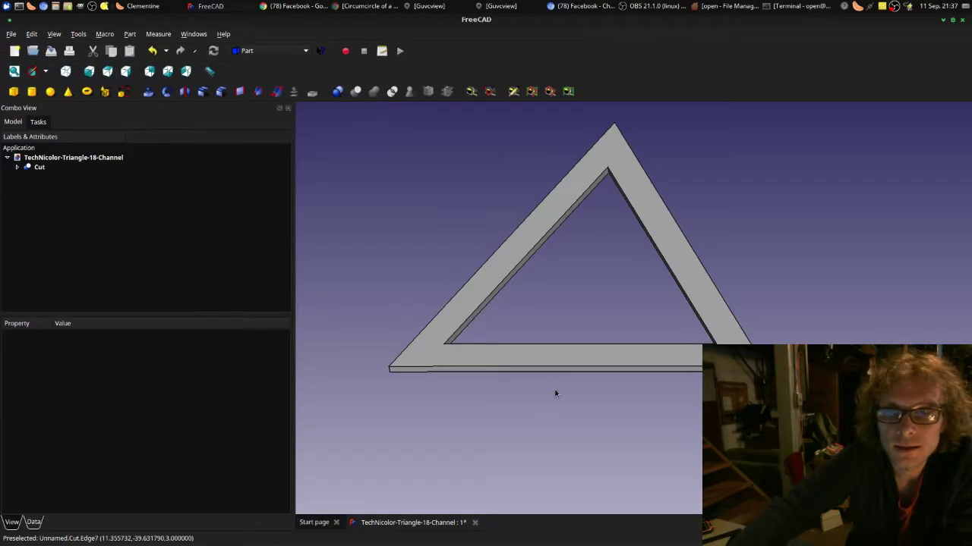
{"action": "scroll", "coordinate": [583, 324], "scroll_direction": "up", "scroll_amount": 6}
{"action": "scroll", "coordinate": [583, 324], "scroll_direction": "down", "scroll_amount": 4}
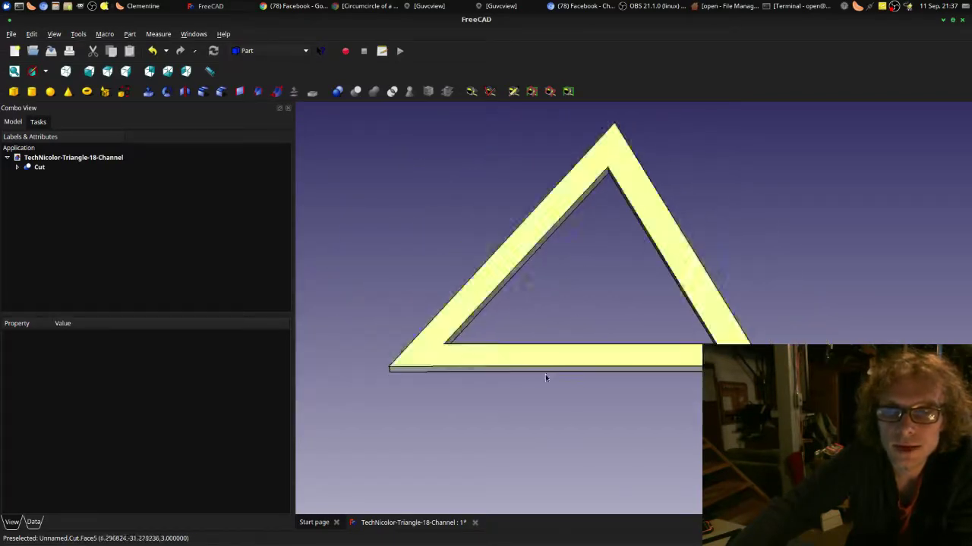
{"action": "middle_click_drag", "start_coordinate": [547, 379], "coordinate": [587, 422]}
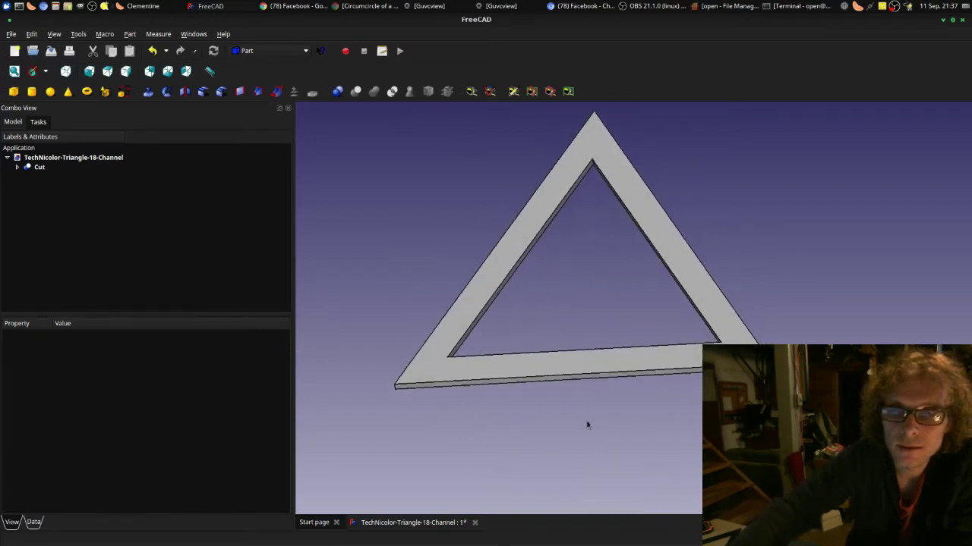
{"action": "scroll", "coordinate": [546, 307], "scroll_direction": "down", "scroll_amount": 1}
{"action": "middle_click_drag", "start_coordinate": [613, 358], "coordinate": [625, 190]}
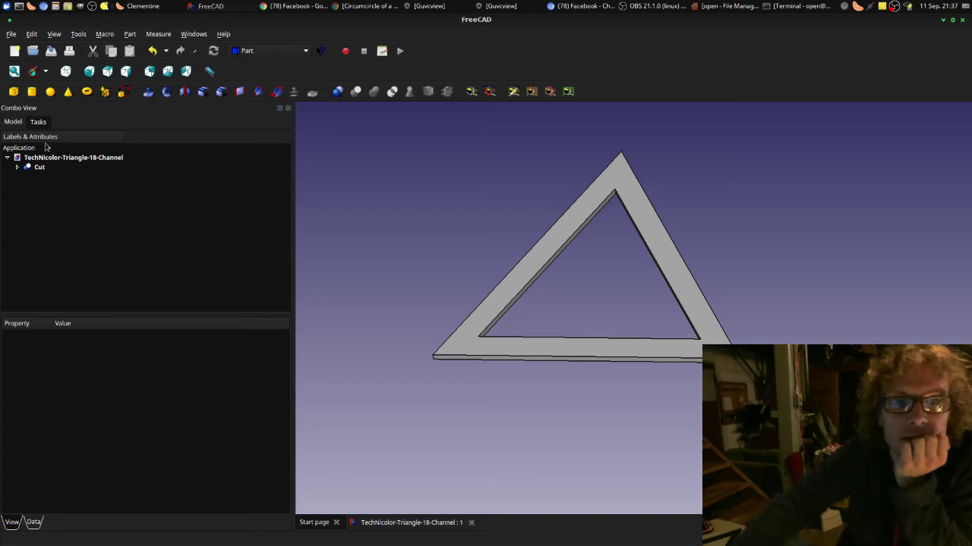
Step: Start a new Prism primitive with its polygon set to 3 sides
{"action": "left_click", "coordinate": [17, 167]}
{"action": "left_click", "coordinate": [17, 167]}
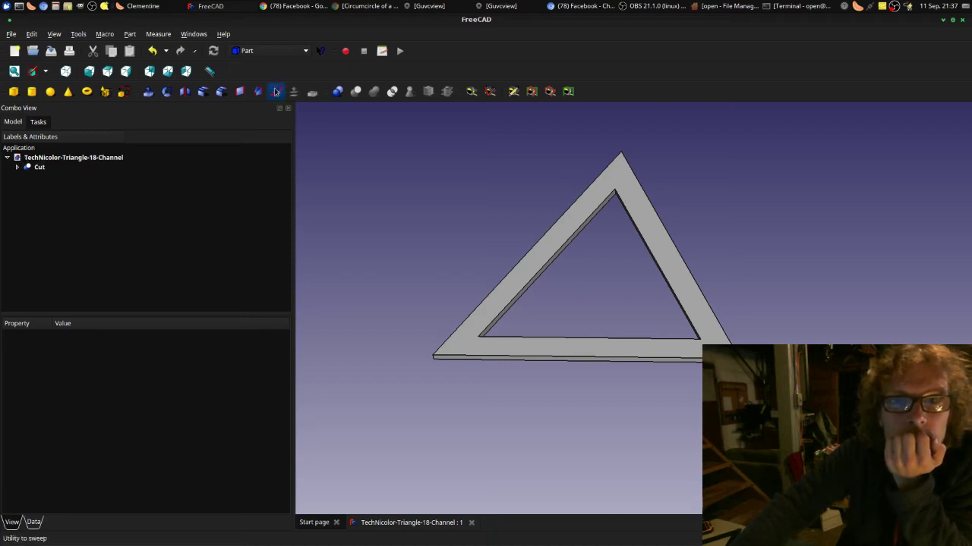
{"action": "left_click", "coordinate": [104, 91]}
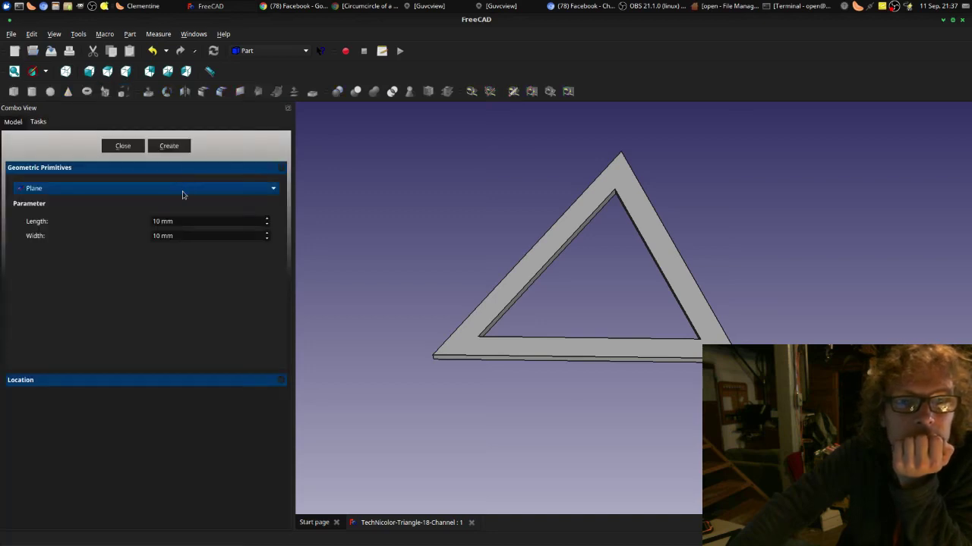
{"action": "left_click", "coordinate": [182, 193]}
{"action": "left_click", "coordinate": [162, 262]}
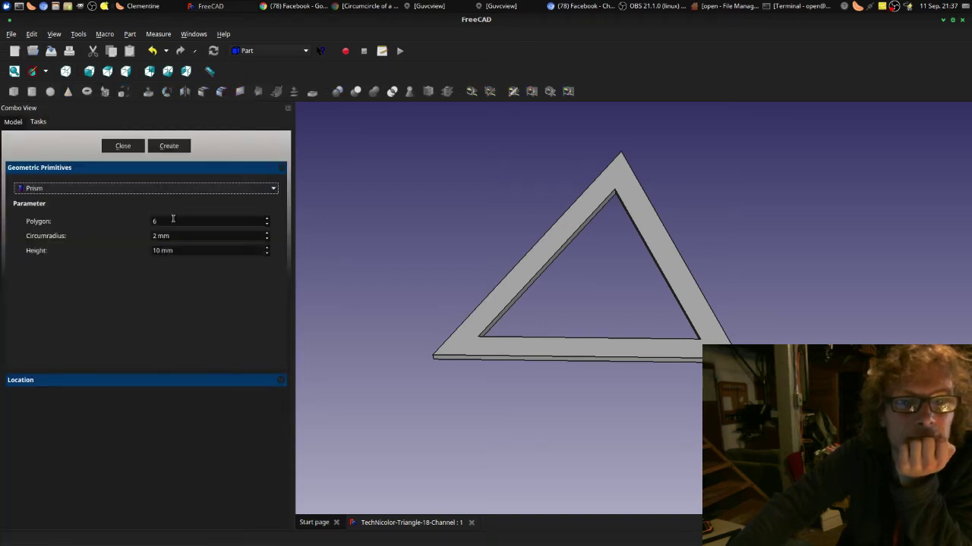
{"action": "left_click", "coordinate": [267, 224]}
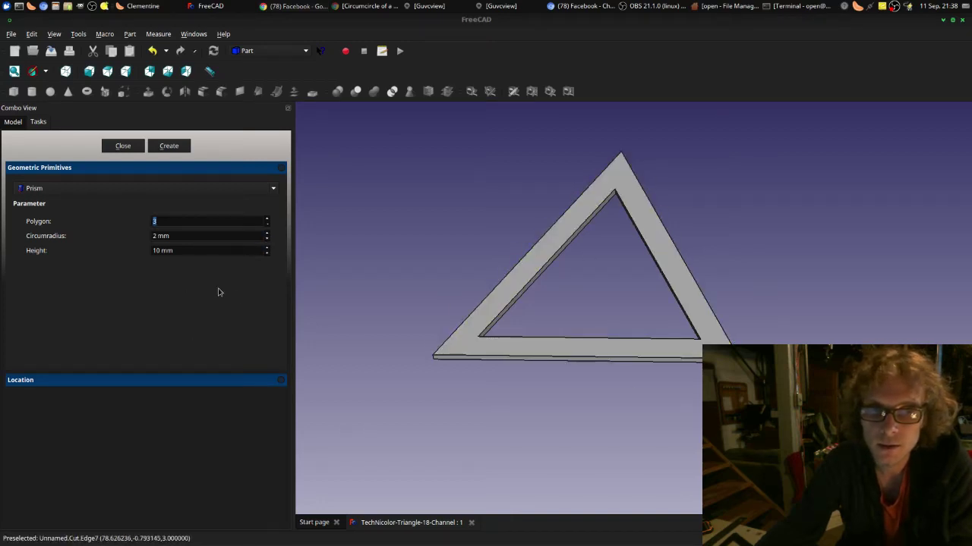
{"action": "key", "text": "alt+Tab"}
{"action": "key", "text": "alt+Tab"}
{"action": "key", "text": "alt+Tab"}
{"action": "key", "text": "alt+Tab"}
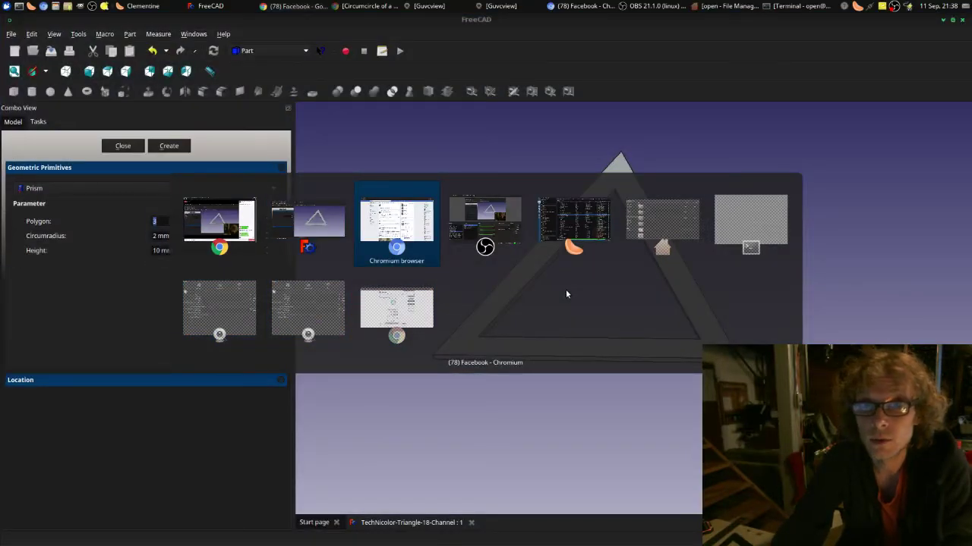
{"action": "key", "text": "alt+shift+Tab"}
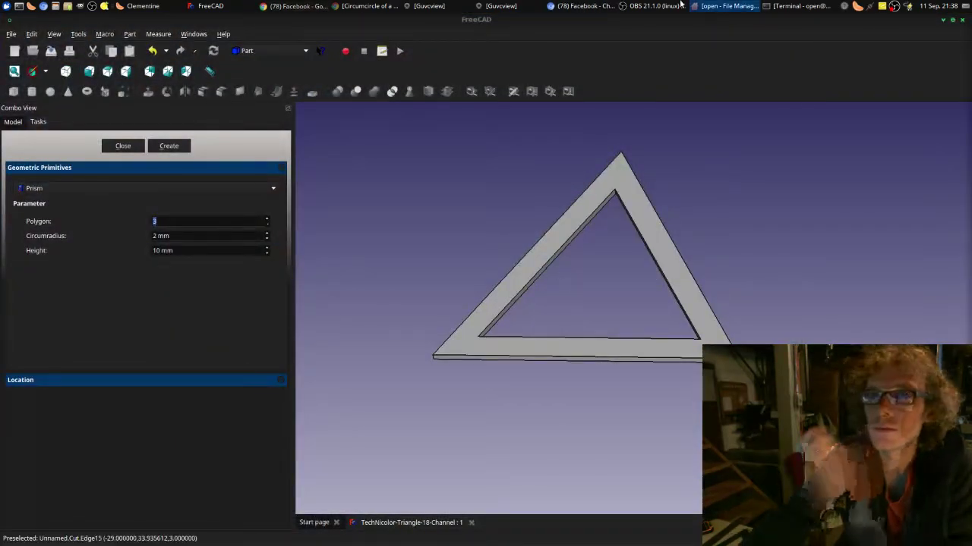
Step: Compute circumradius 83.715789032496 for three 145 sides, then return to FreeCAD
{"action": "left_click", "coordinate": [361, 9]}
{"action": "left_click", "coordinate": [455, 255]}
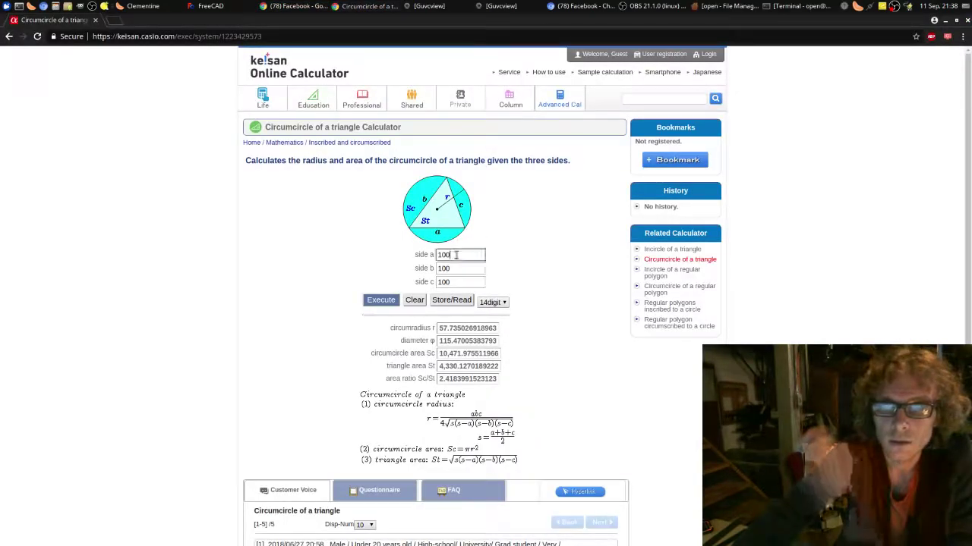
{"action": "double_click", "coordinate": [456, 255]}
{"action": "type", "text": "145"}
{"action": "key", "text": "Tab"}
{"action": "type", "text": "1"}
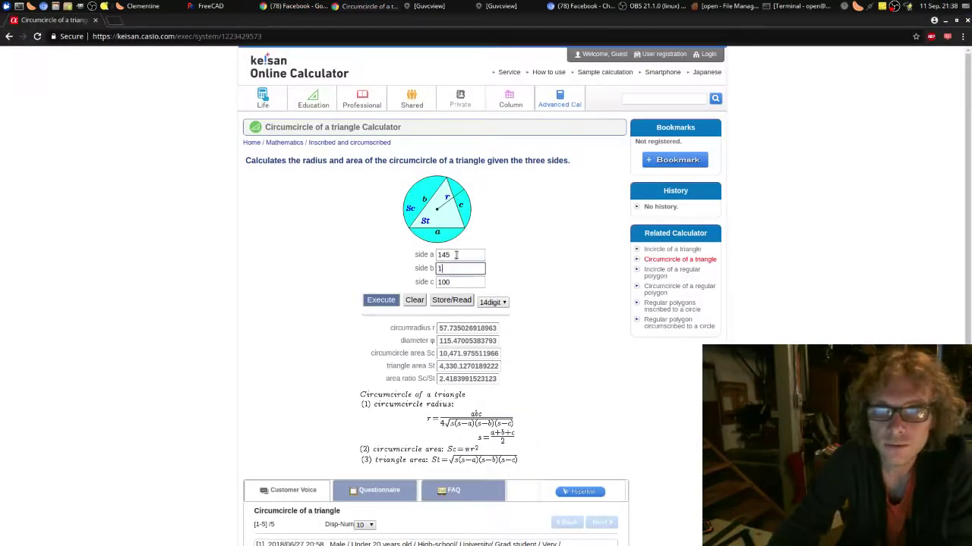
{"action": "key", "text": "Tab"}
{"action": "type", "text": "1"}
{"action": "key", "text": "Tab"}
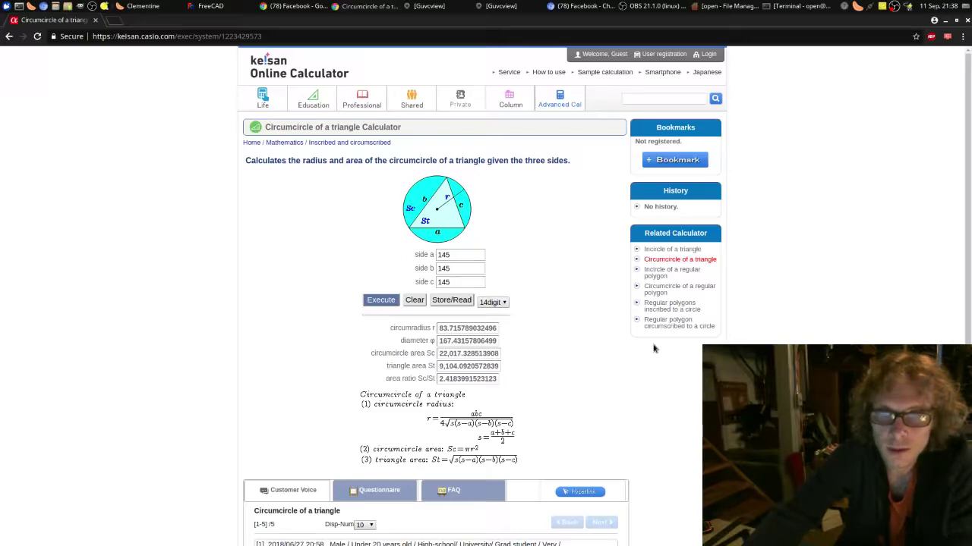
{"action": "double_click", "coordinate": [452, 328]}
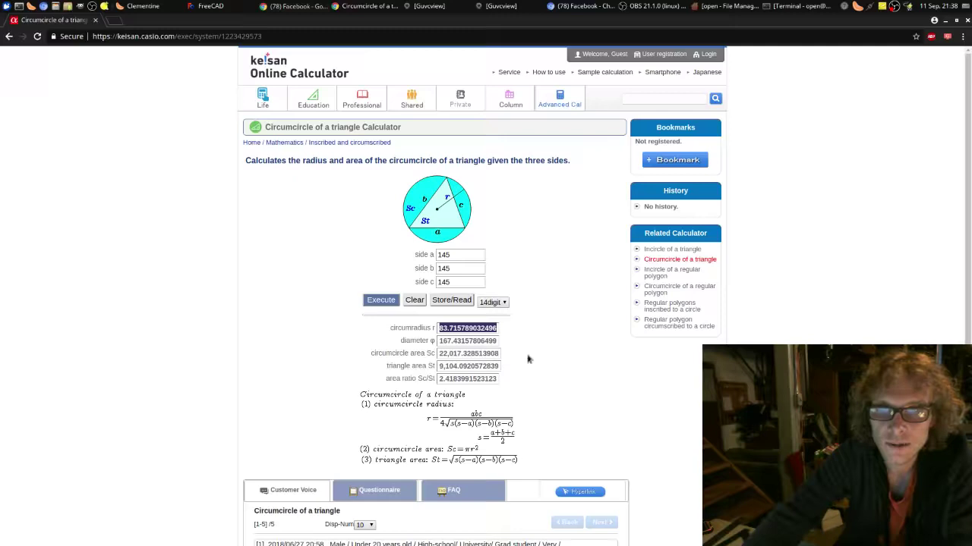
{"action": "key", "text": "alt+Tab"}
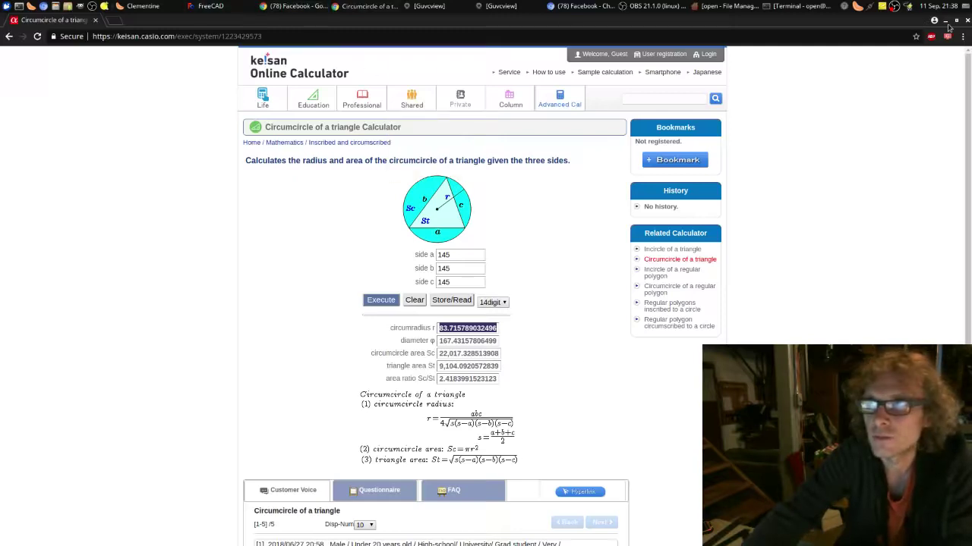
{"action": "left_click", "coordinate": [946, 23]}
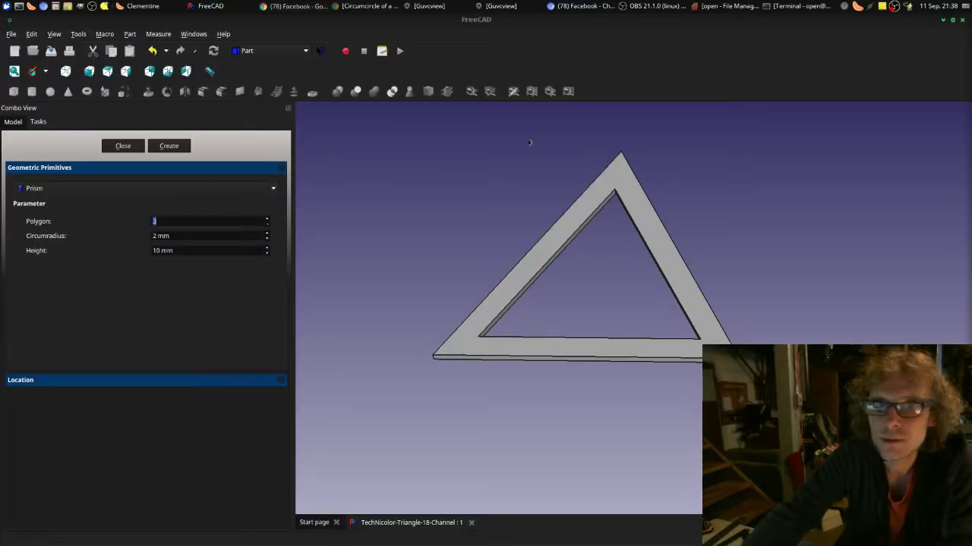
Step: Enter 84 mm as the prism circumradius, rechecking the calculator value
{"action": "left_click", "coordinate": [158, 235]}
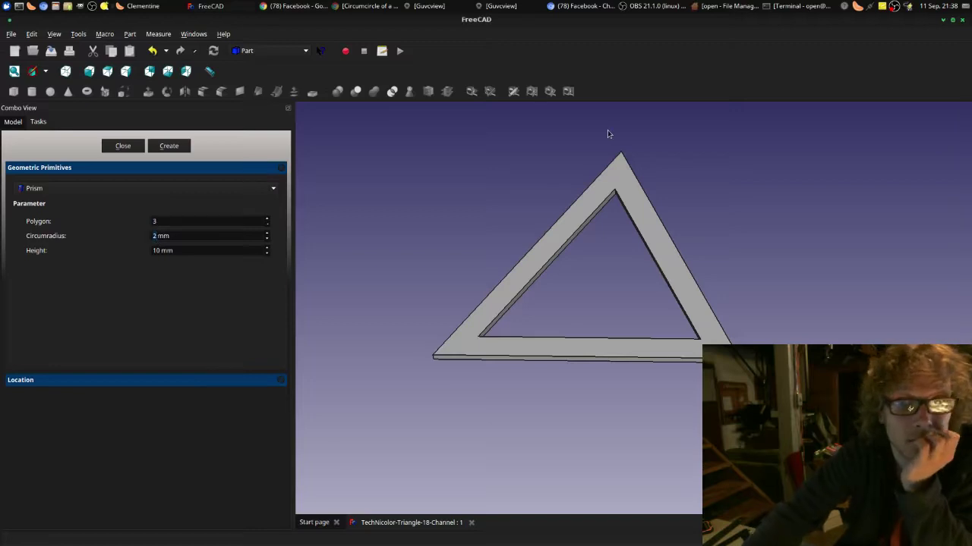
{"action": "type", "text": "84"}
{"action": "key", "text": "Tab"}
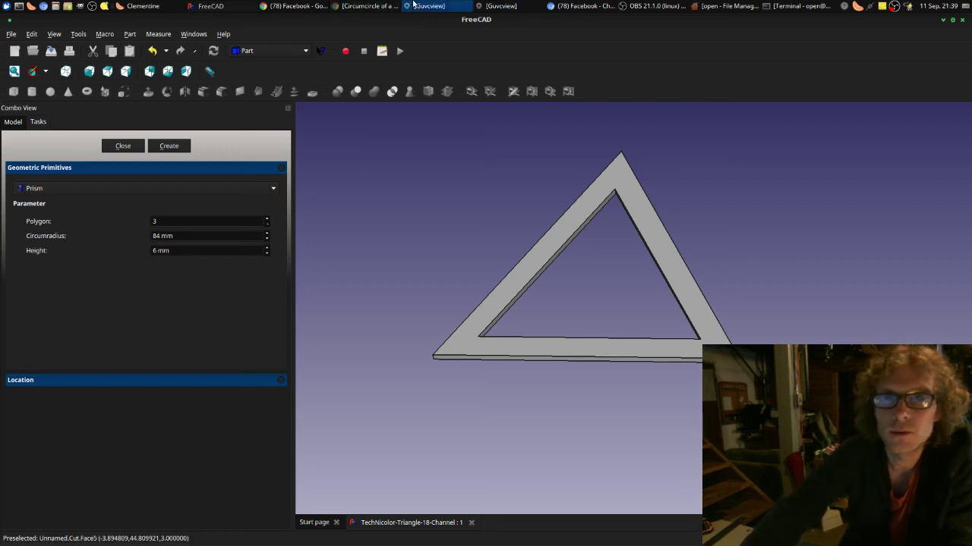
{"action": "left_click", "coordinate": [385, 5]}
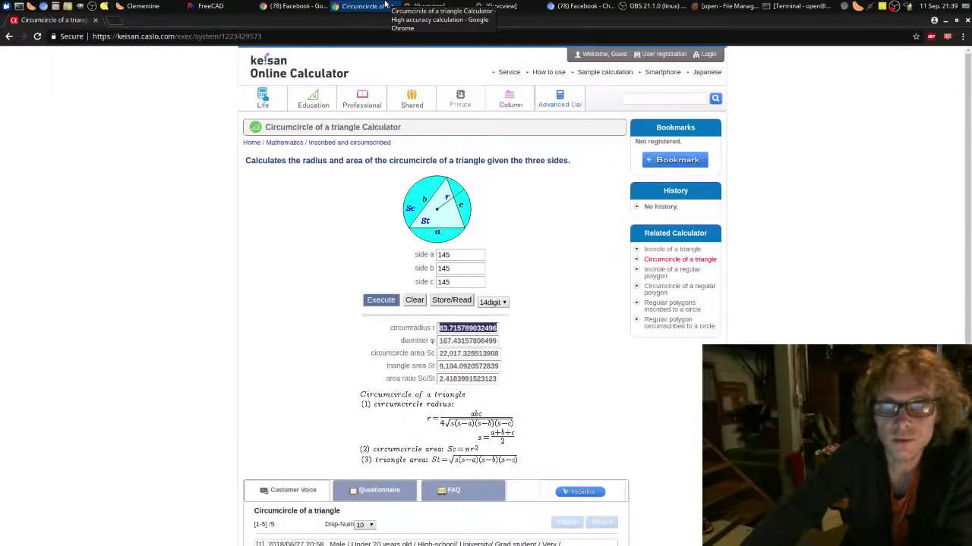
{"action": "left_click", "coordinate": [385, 5]}
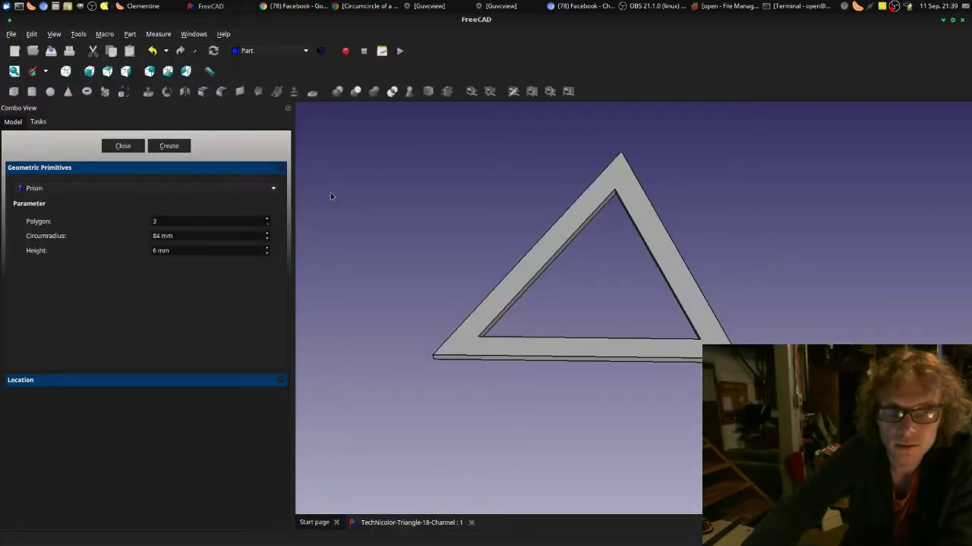
Step: Create the 84 mm, 6 mm tall triangular prism and measure its top edge
{"action": "left_click", "coordinate": [174, 147]}
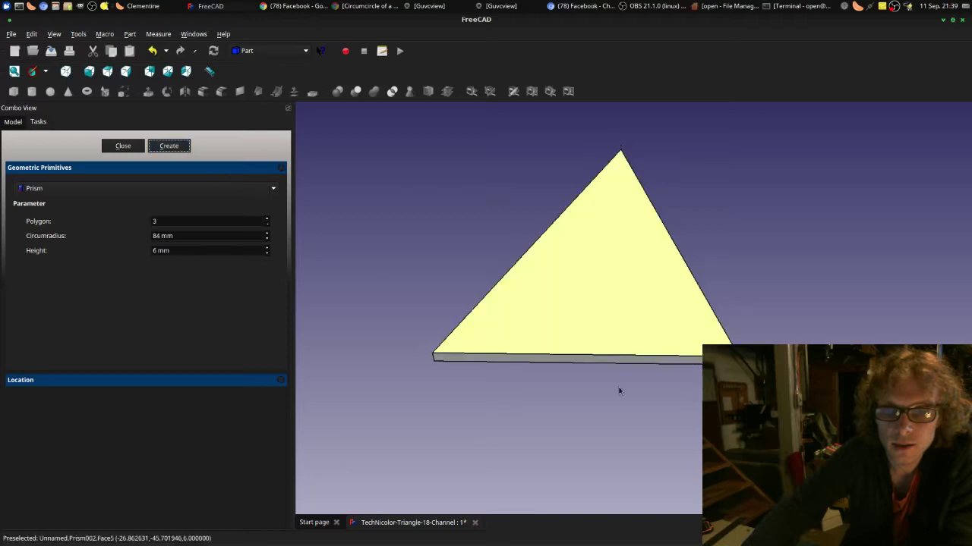
{"action": "middle_click_drag", "start_coordinate": [611, 393], "coordinate": [593, 225]}
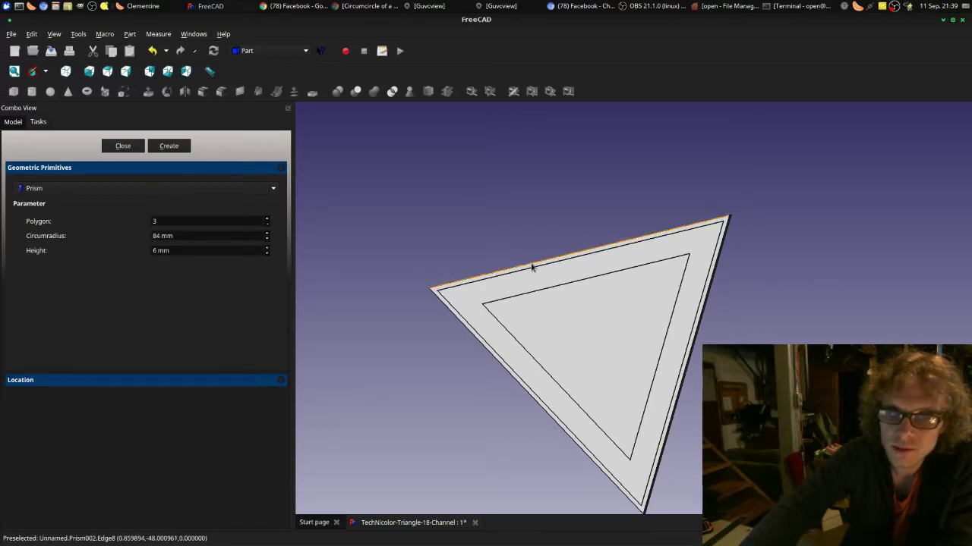
{"action": "scroll", "coordinate": [533, 266], "scroll_direction": "up", "scroll_amount": 1}
{"action": "scroll", "coordinate": [509, 250], "scroll_direction": "up", "scroll_amount": 2}
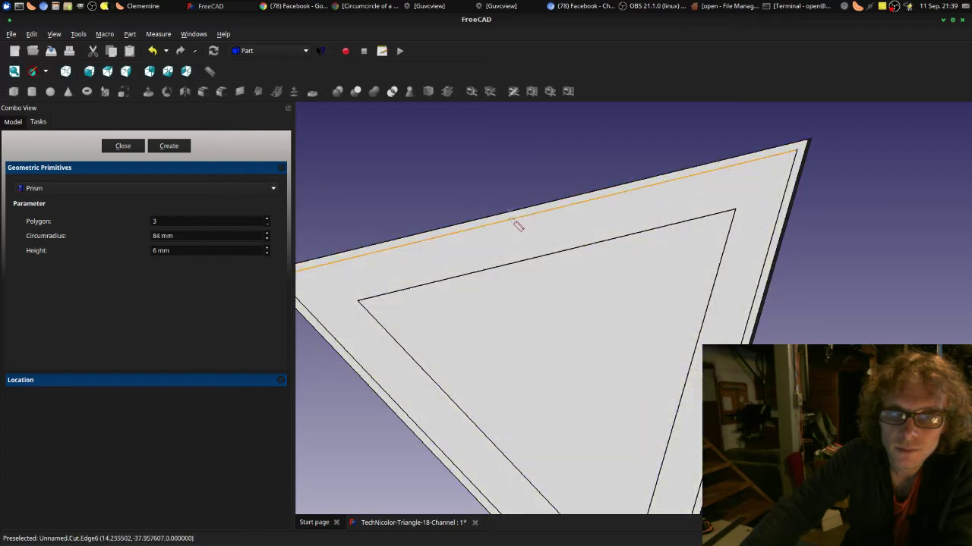
{"action": "left_click", "coordinate": [513, 218]}
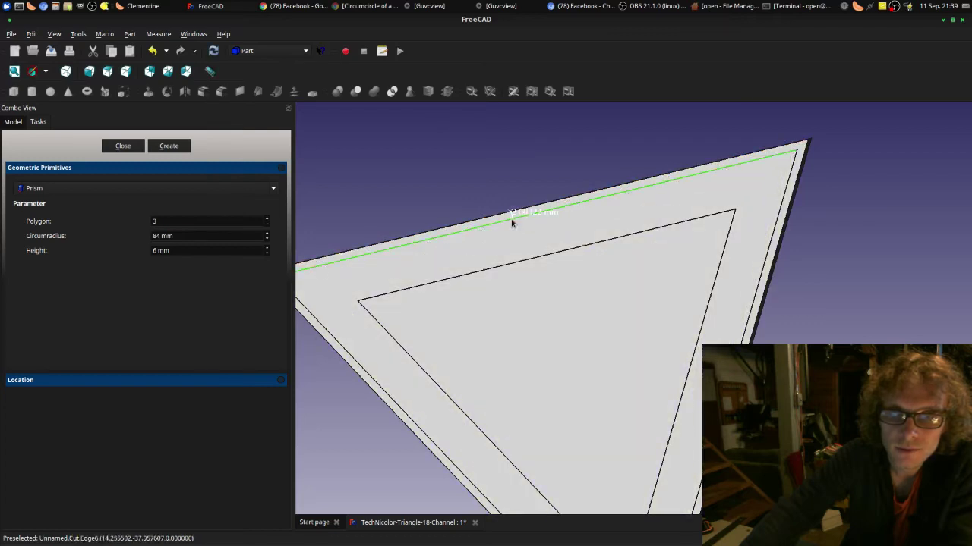
{"action": "left_click", "coordinate": [492, 171]}
{"action": "scroll", "coordinate": [493, 170], "scroll_direction": "down", "scroll_amount": 2}
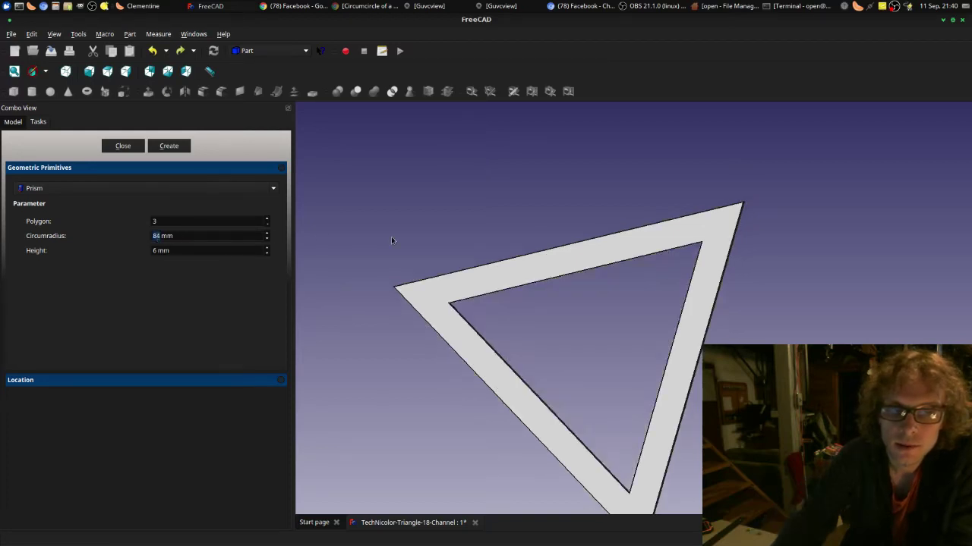
Step: Create an 88 mm circumradius triangular prism and measure its top edge
{"action": "type", "text": "8"}
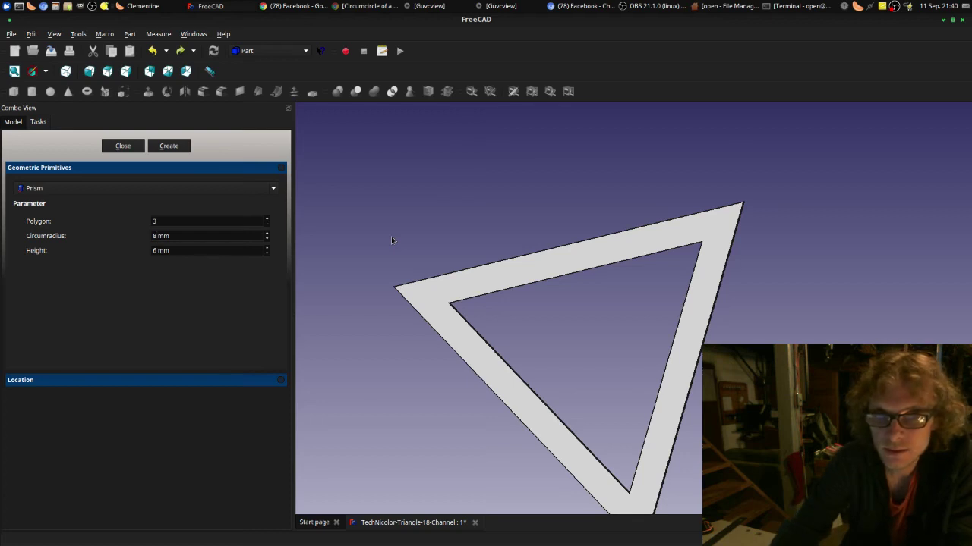
{"action": "type", "text": "8"}
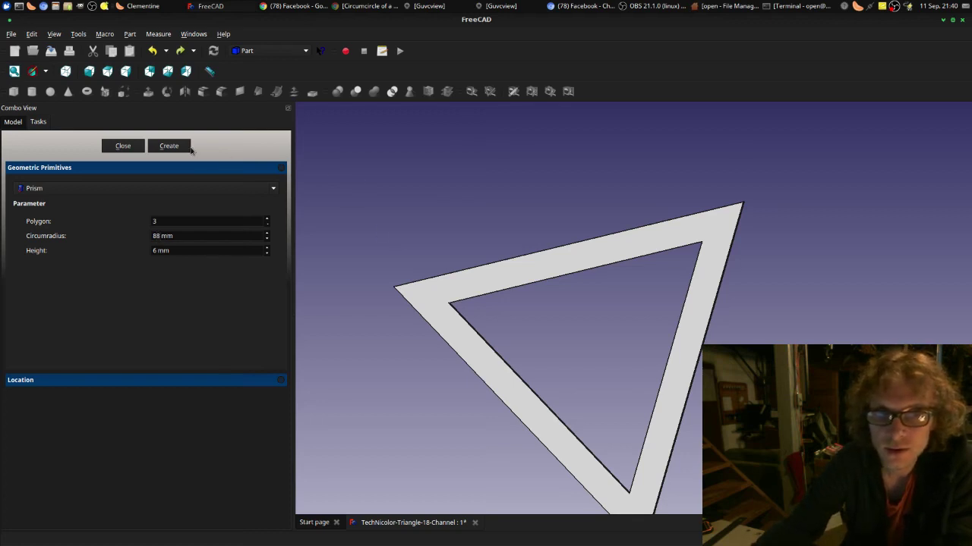
{"action": "left_click", "coordinate": [182, 147]}
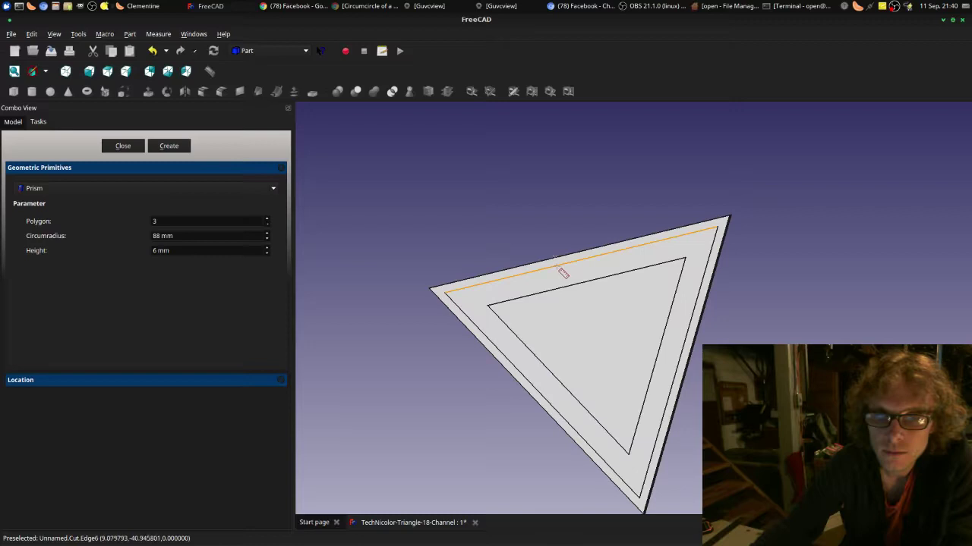
{"action": "left_click", "coordinate": [556, 269]}
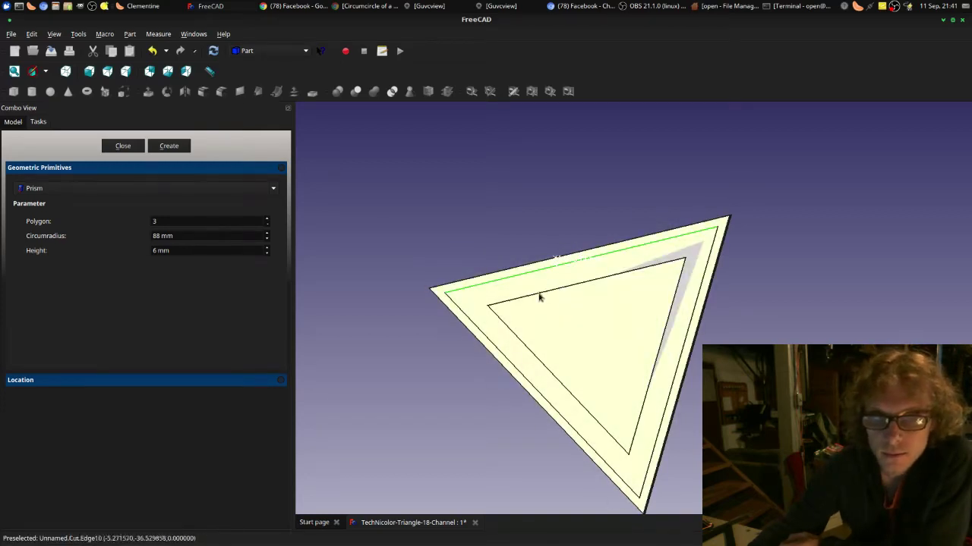
{"action": "left_click", "coordinate": [123, 145]}
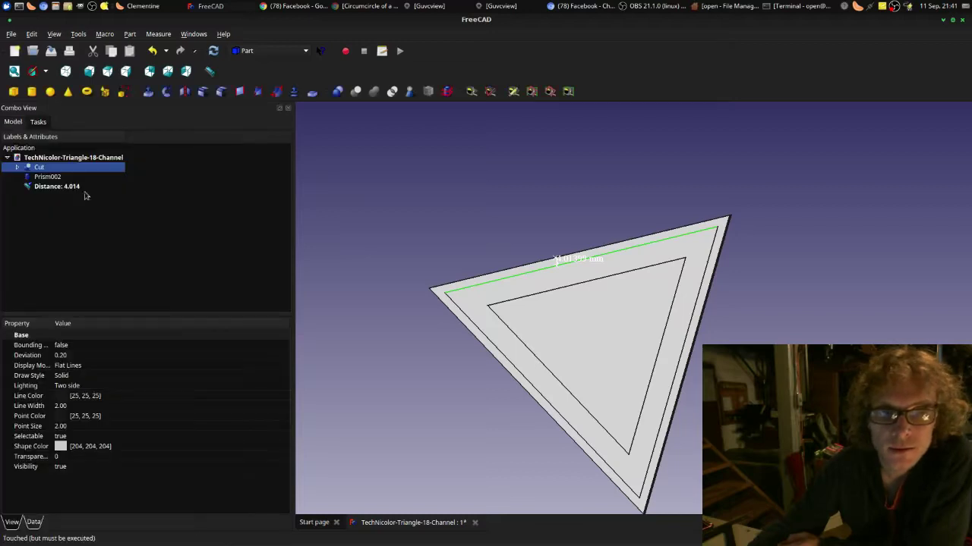
{"action": "left_click", "coordinate": [69, 188]}
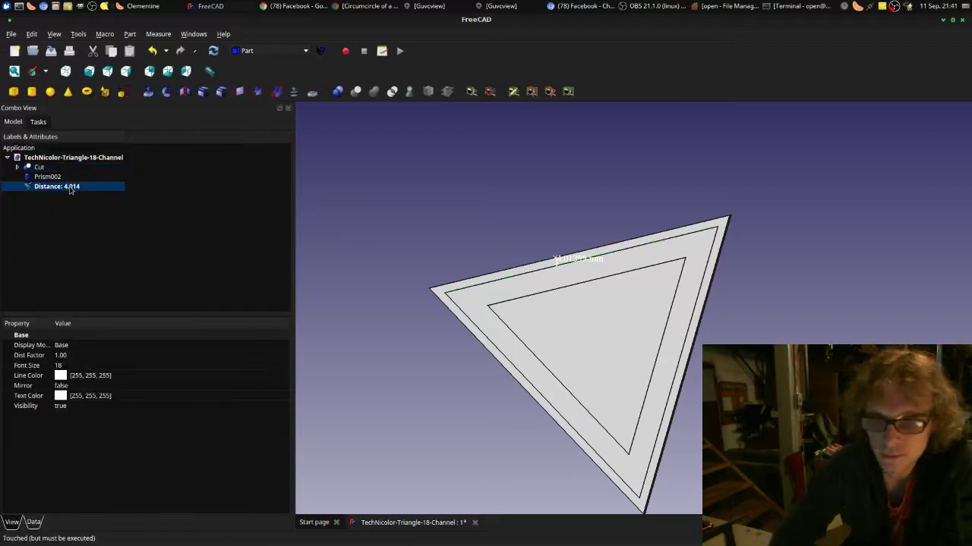
{"action": "key", "text": "Delete"}
{"action": "left_click", "coordinate": [46, 169]}
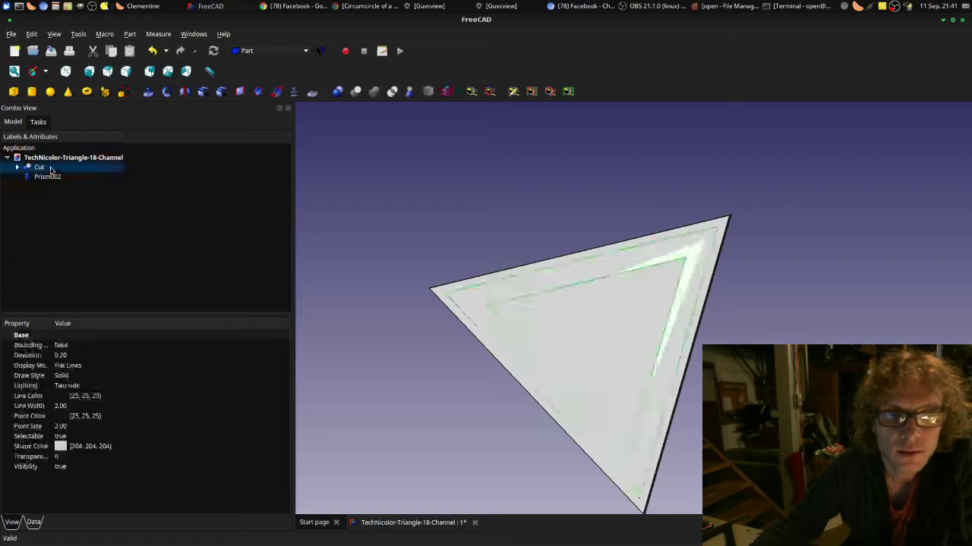
{"action": "left_click", "coordinate": [47, 177]}
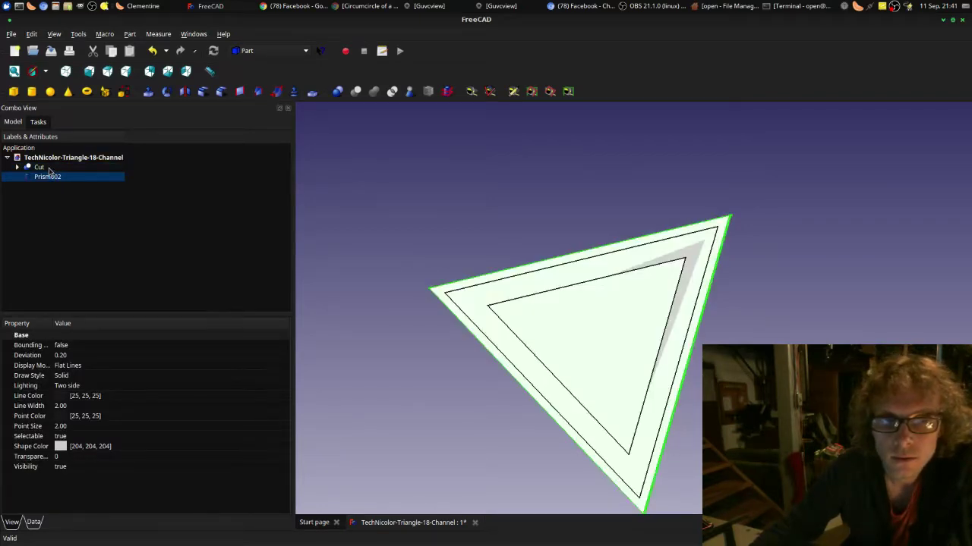
{"action": "left_click", "coordinate": [39, 167]}
{"action": "left_click", "coordinate": [47, 176]}
{"action": "left_click", "coordinate": [40, 167], "text": "ctrl"}
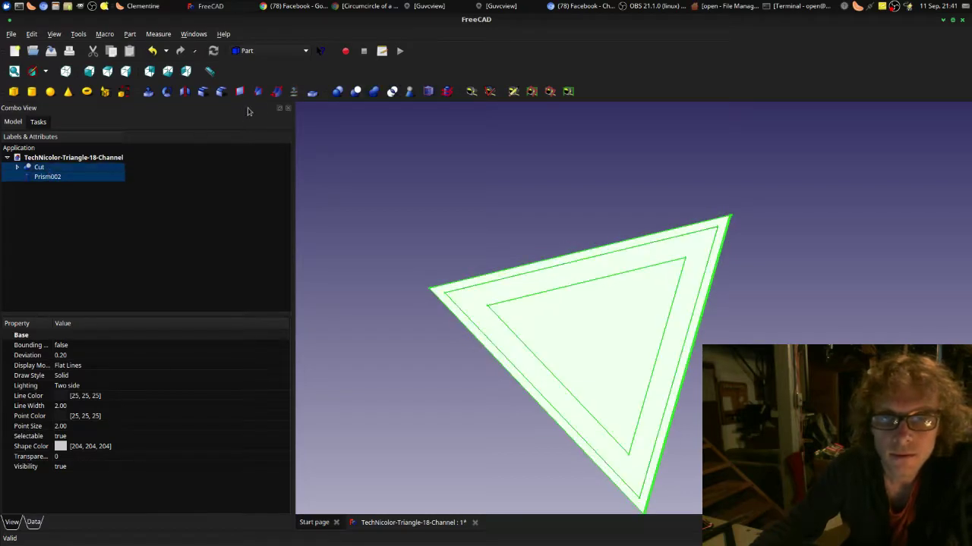
{"action": "left_click", "coordinate": [358, 92]}
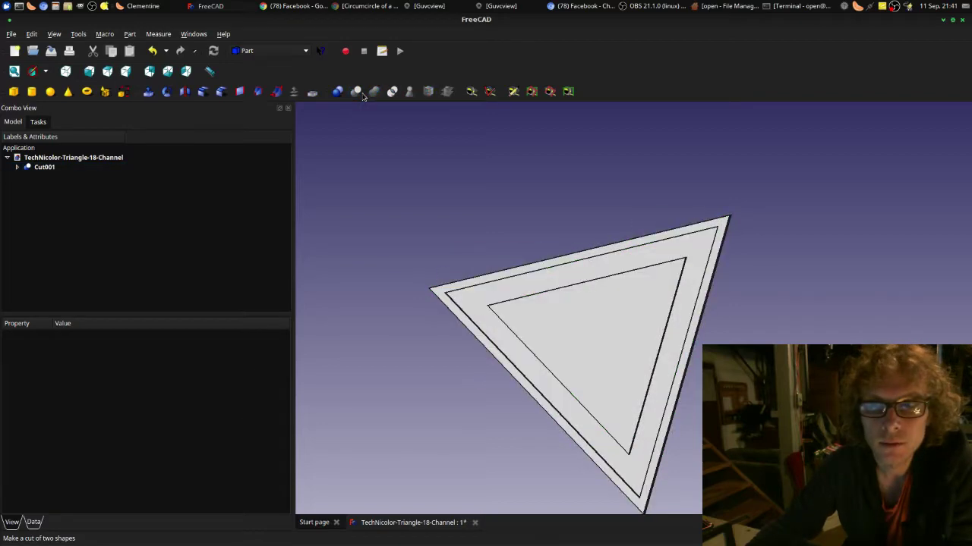
Step: Save the frame document and select the Cut001 frame
{"action": "middle_click_drag", "start_coordinate": [577, 341], "coordinate": [838, 342]}
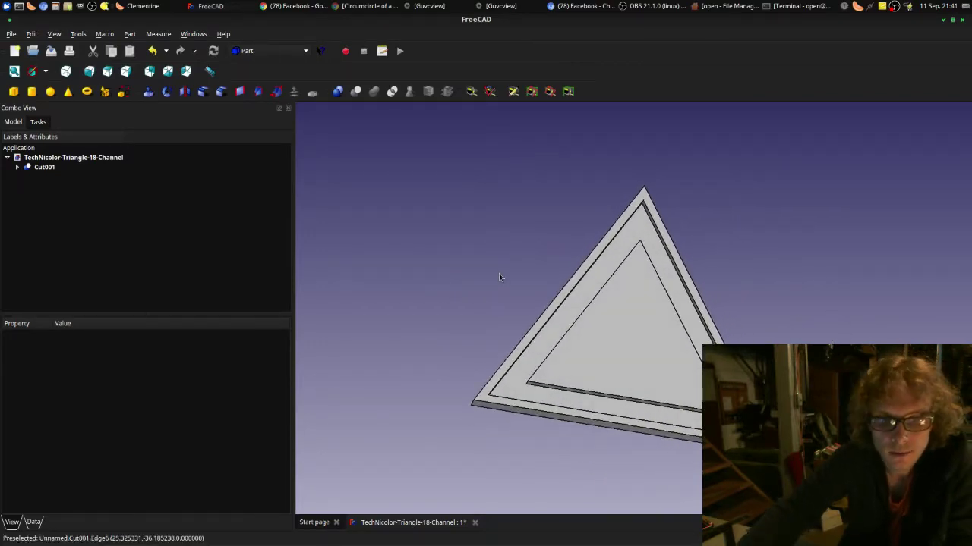
{"action": "key", "text": "ctrl+s"}
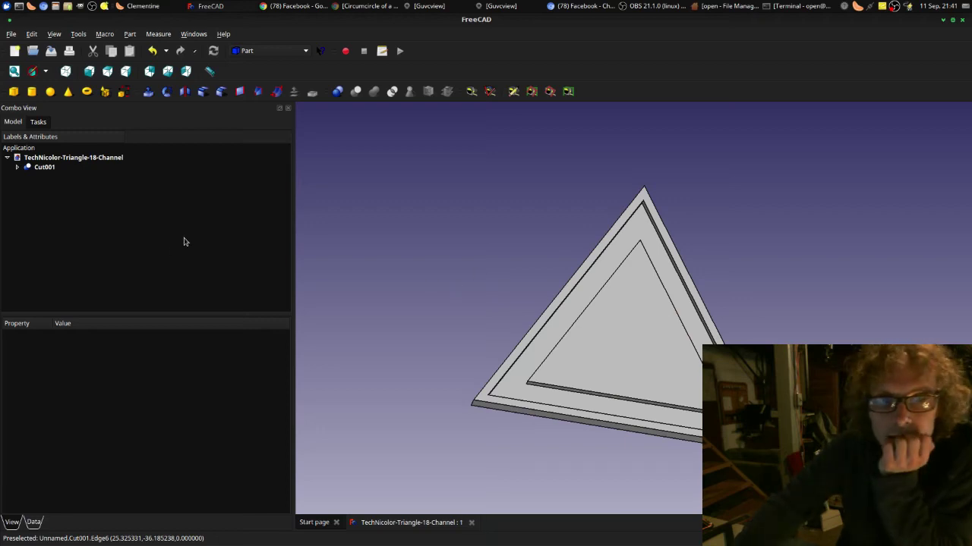
{"action": "left_click", "coordinate": [47, 168]}
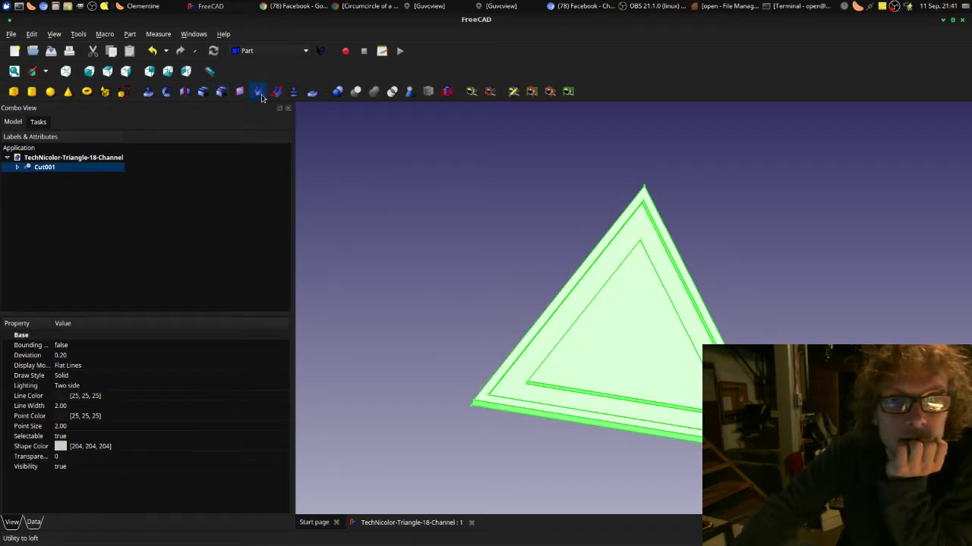
Step: Start a new Prism primitive with 3 polygon sides and 6 mm height
{"action": "left_click", "coordinate": [105, 91]}
{"action": "left_click", "coordinate": [150, 190]}
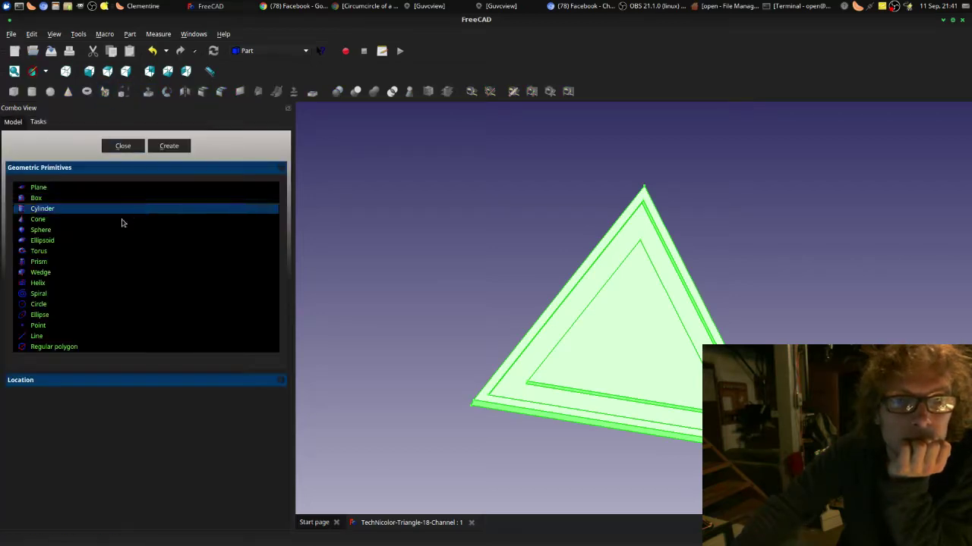
{"action": "left_click", "coordinate": [111, 266]}
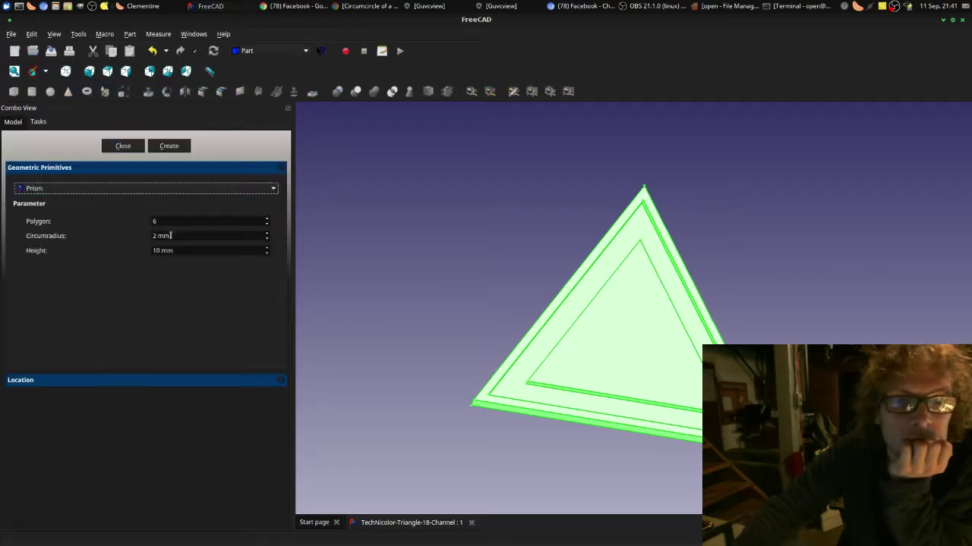
{"action": "left_click", "coordinate": [268, 226]}
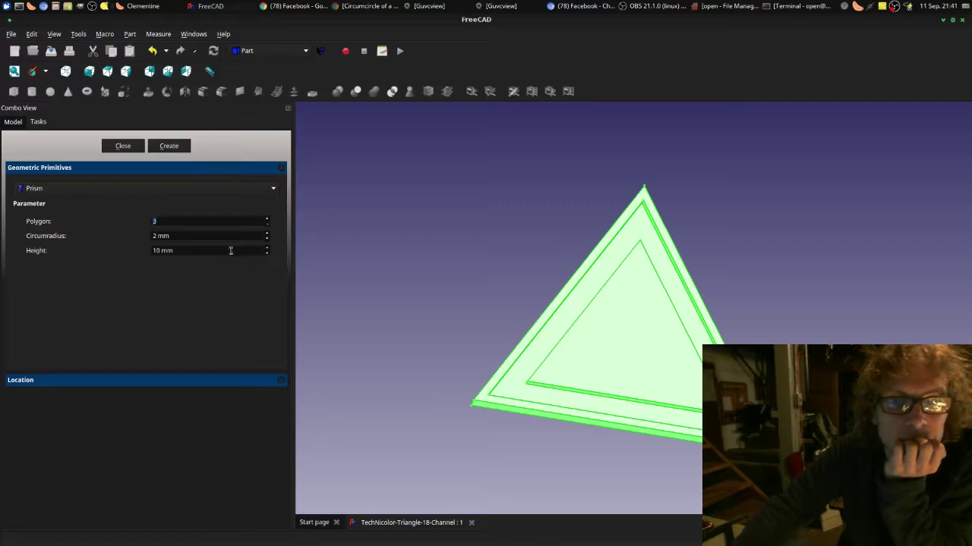
{"action": "double_click", "coordinate": [156, 250]}
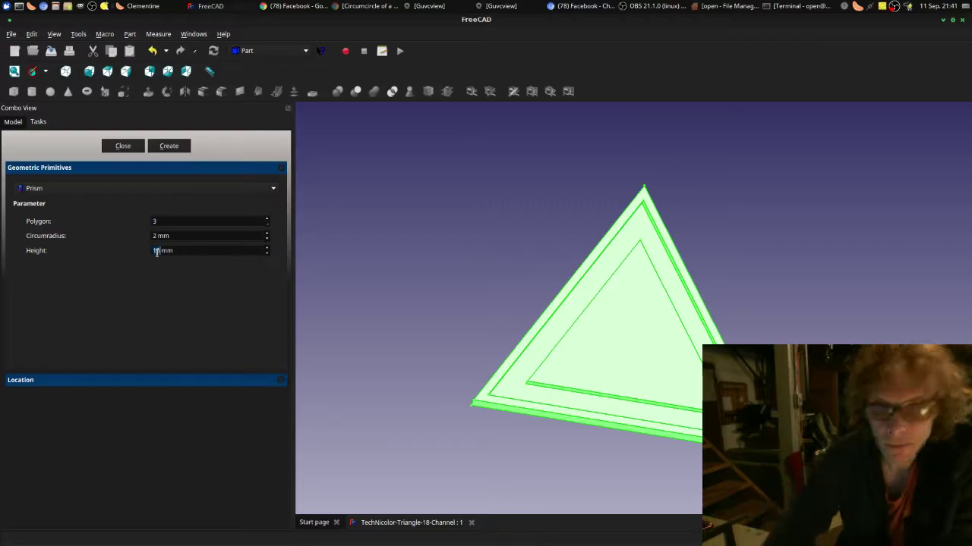
{"action": "type", "text": "6"}
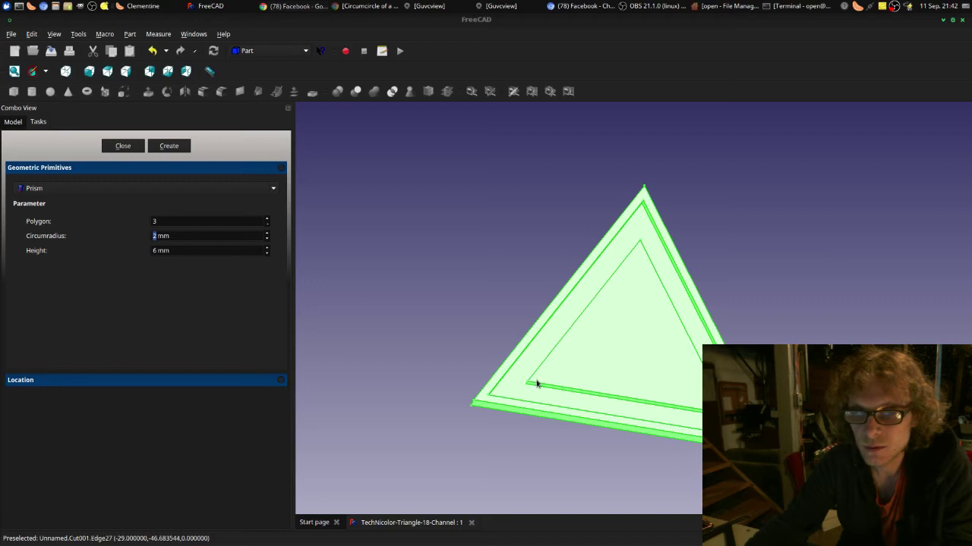
{"action": "key", "text": "alt+Tab"}
{"action": "key", "text": "alt+Tab"}
{"action": "key", "text": "alt+Tab"}
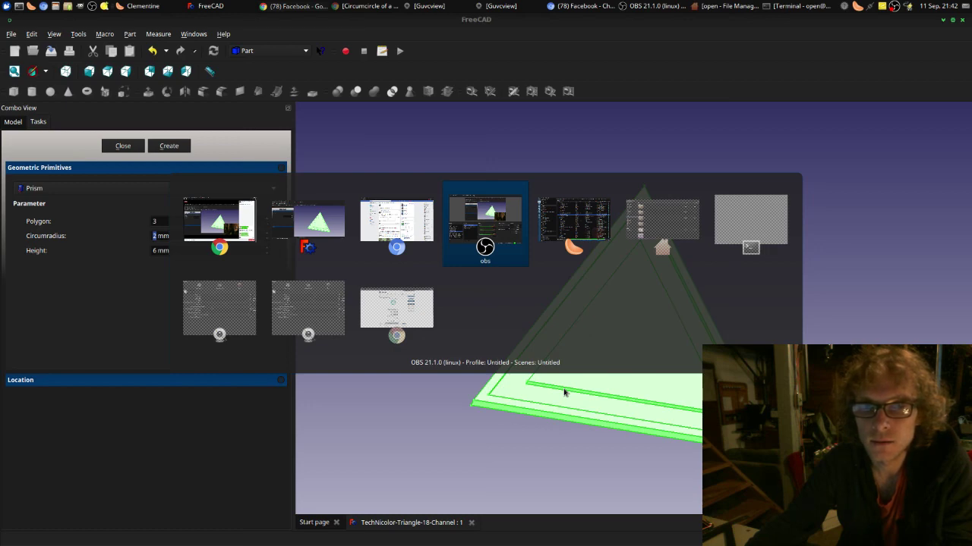
Step: Bring the browser's 'Circumcircle of a triangle' calculator page in front of FreeCAD
{"action": "key", "text": "alt+Tab"}
{"action": "key", "text": "alt+shift+Tab"}
{"action": "key", "text": "alt+shift+Tab"}
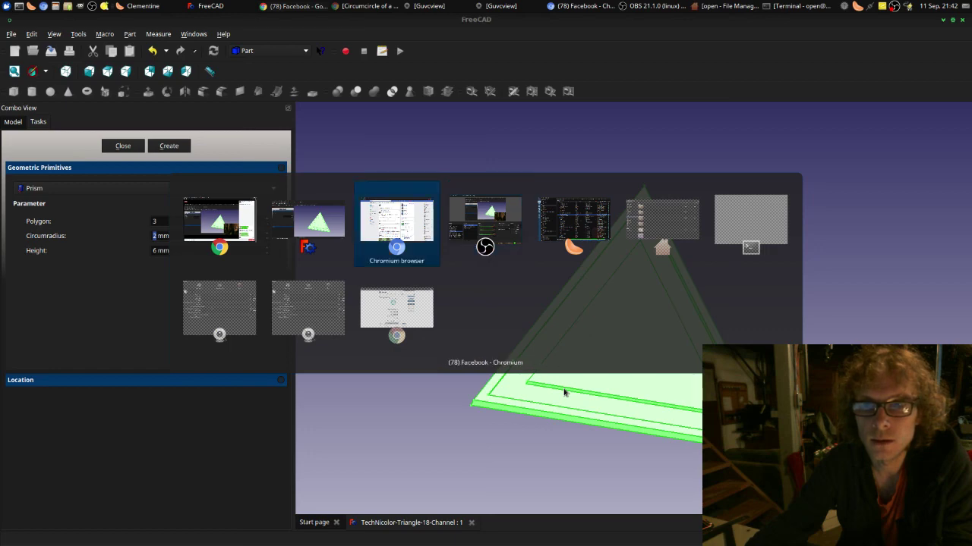
{"action": "key", "text": "alt+Tab"}
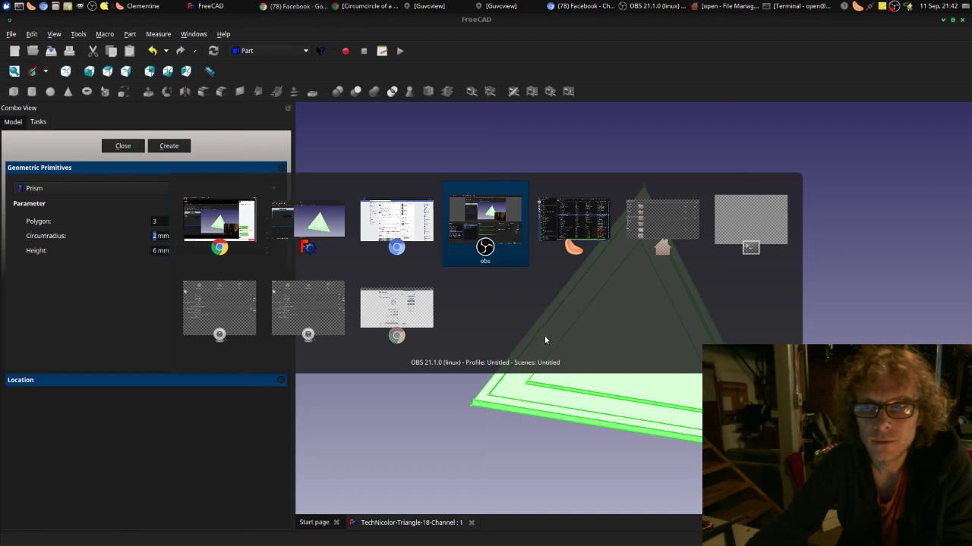
{"action": "key", "text": "alt+shift+Tab"}
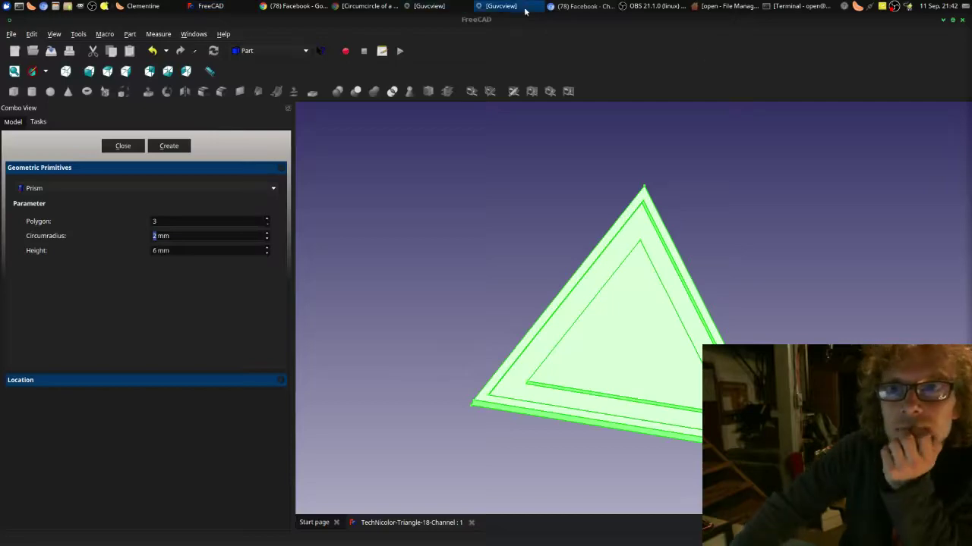
{"action": "left_click", "coordinate": [370, 7]}
Step: Compute the circumradius for a triangle with sides 85, 85, 85 (49.07), then switch away
{"action": "double_click", "coordinate": [446, 255]}
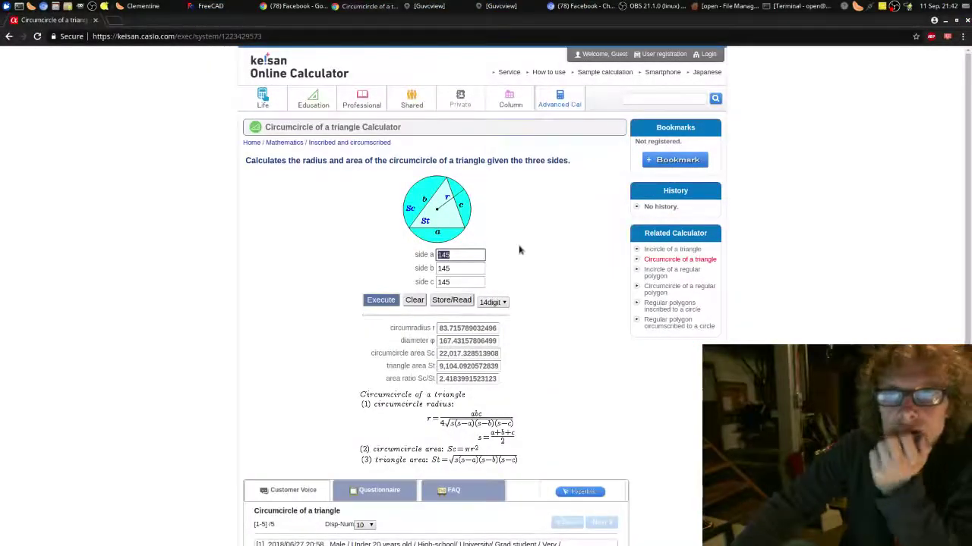
{"action": "type", "text": "85"}
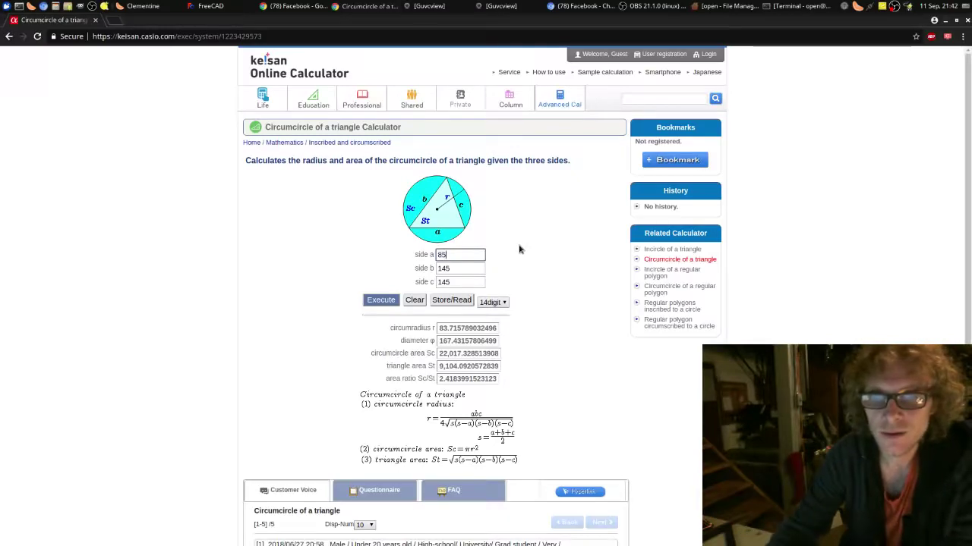
{"action": "key", "text": "Tab"}
{"action": "type", "text": "85"}
{"action": "key", "text": "Tab"}
{"action": "type", "text": "85"}
{"action": "key", "text": "Tab"}
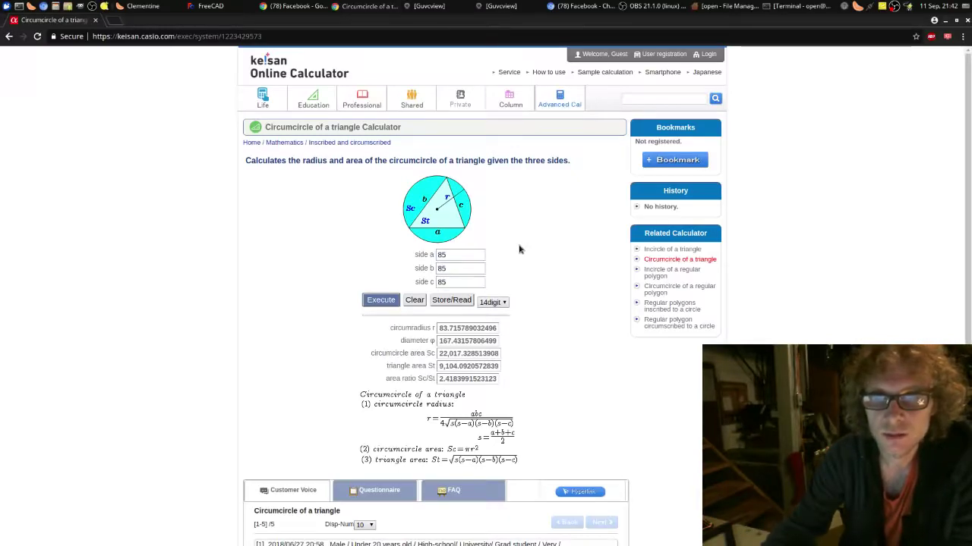
{"action": "left_click", "coordinate": [397, 303]}
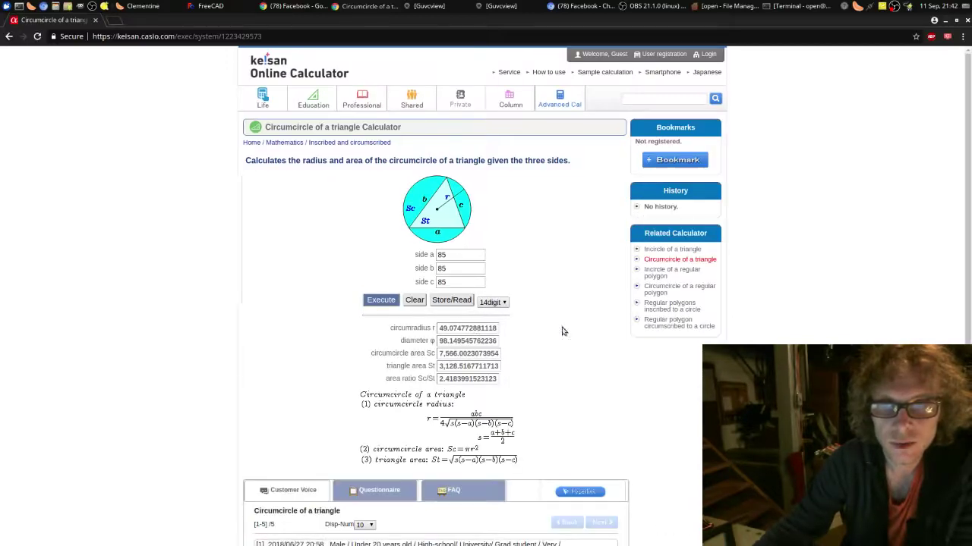
{"action": "key", "text": "alt+Tab"}
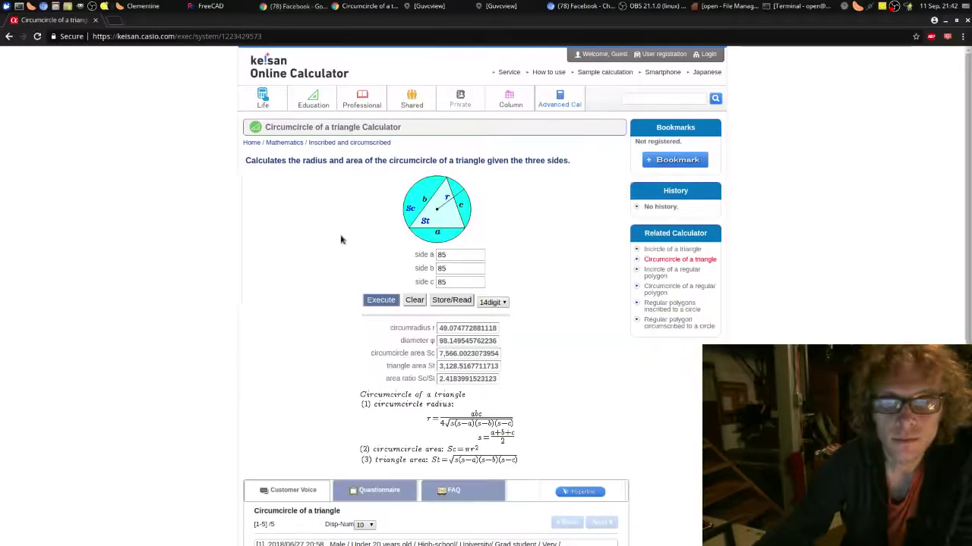
Step: Back in FreeCAD, create a 3-sided prism with 49 mm circumradius and 6 mm height
{"action": "left_click", "coordinate": [944, 22]}
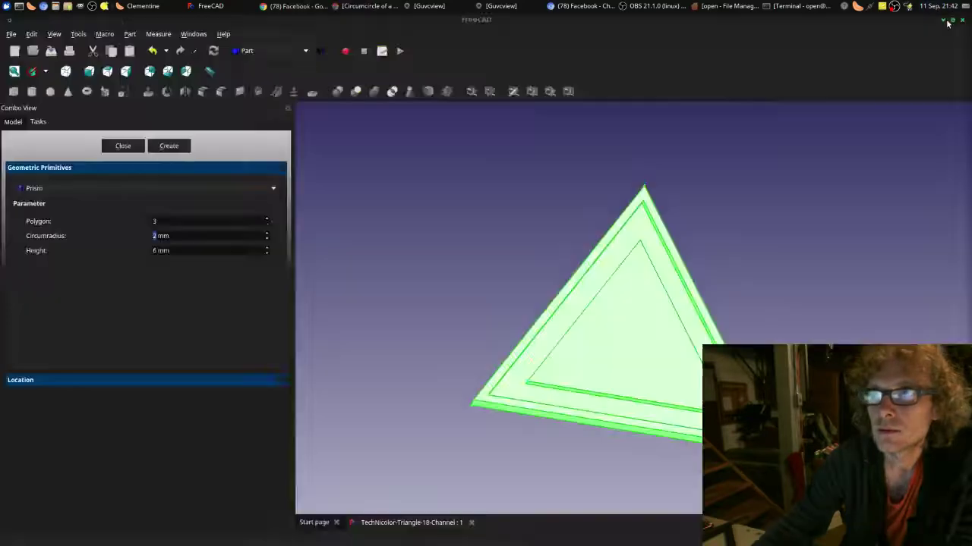
{"action": "left_click", "coordinate": [159, 236]}
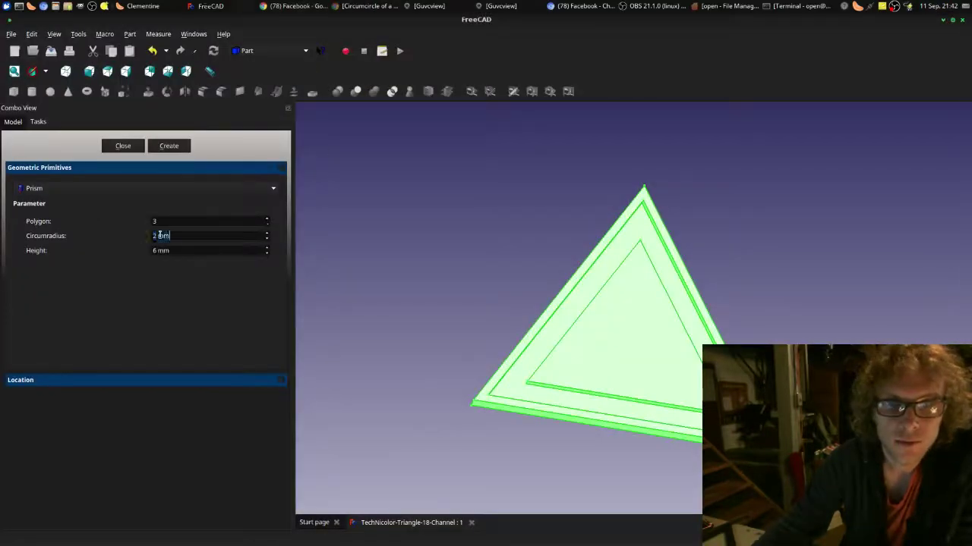
{"action": "key", "text": "shift+Left"}
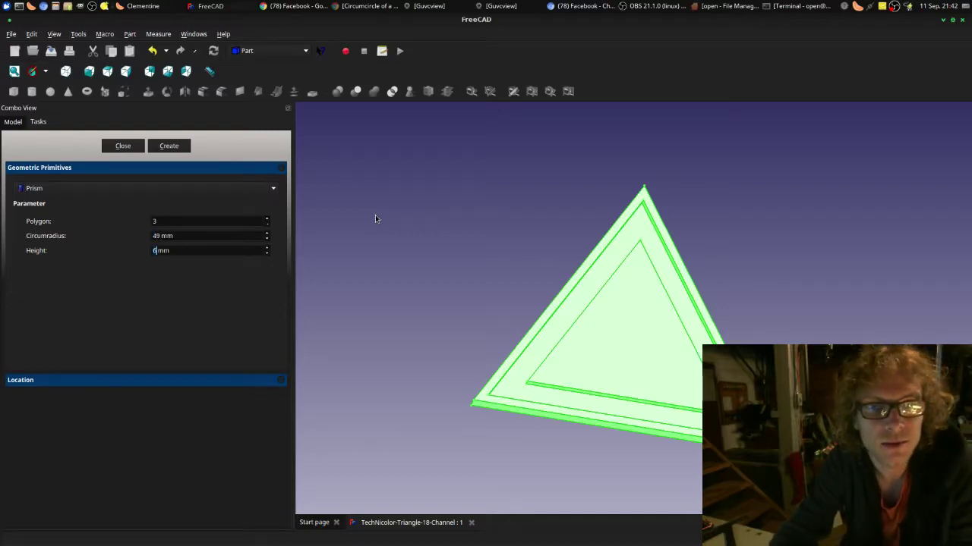
{"action": "left_click", "coordinate": [161, 147]}
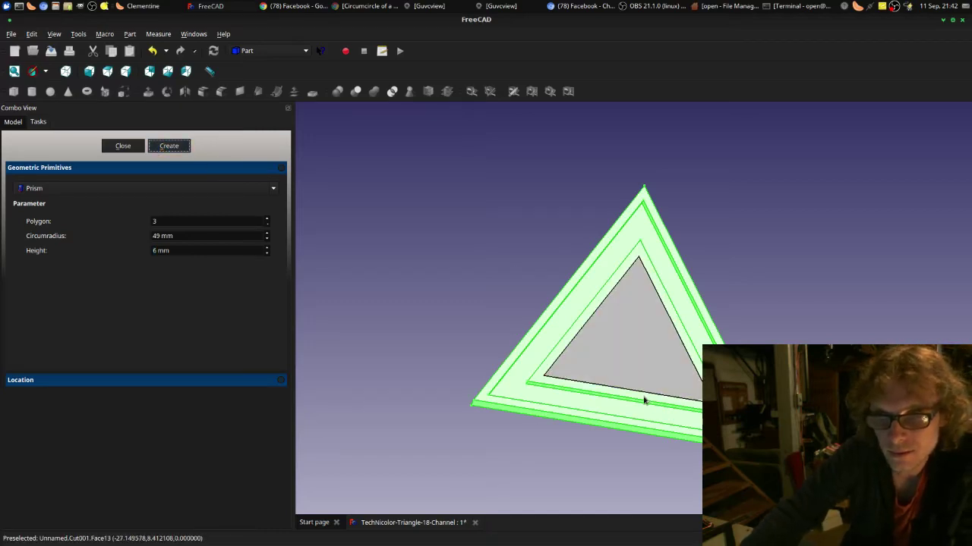
Step: Measure the distance from the inner prism edge to the channel edge
{"action": "left_click", "coordinate": [344, 178]}
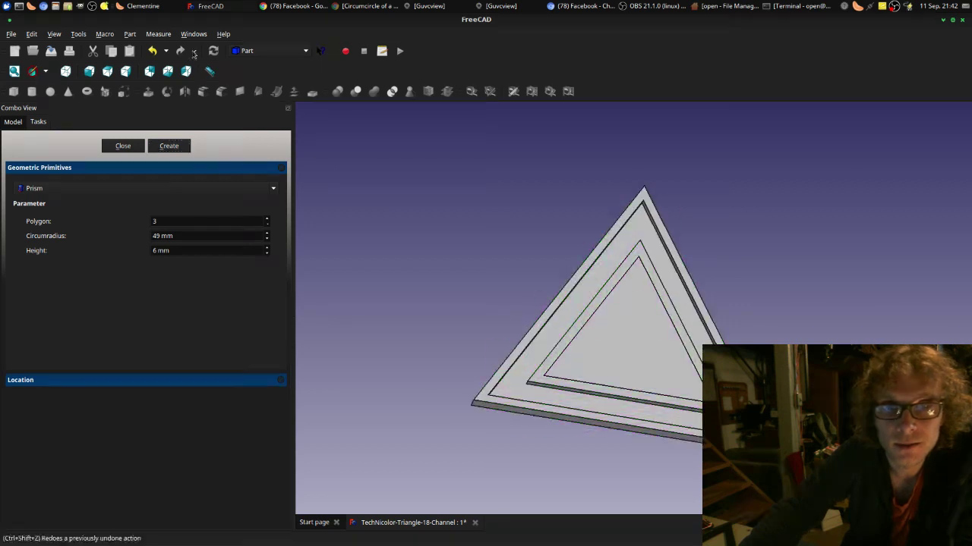
{"action": "left_click", "coordinate": [209, 71]}
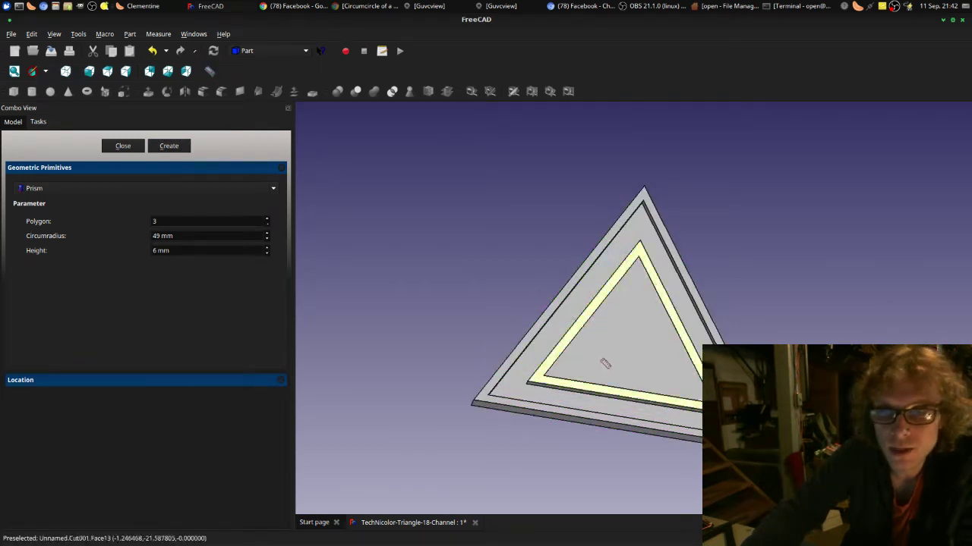
{"action": "left_click", "coordinate": [625, 397]}
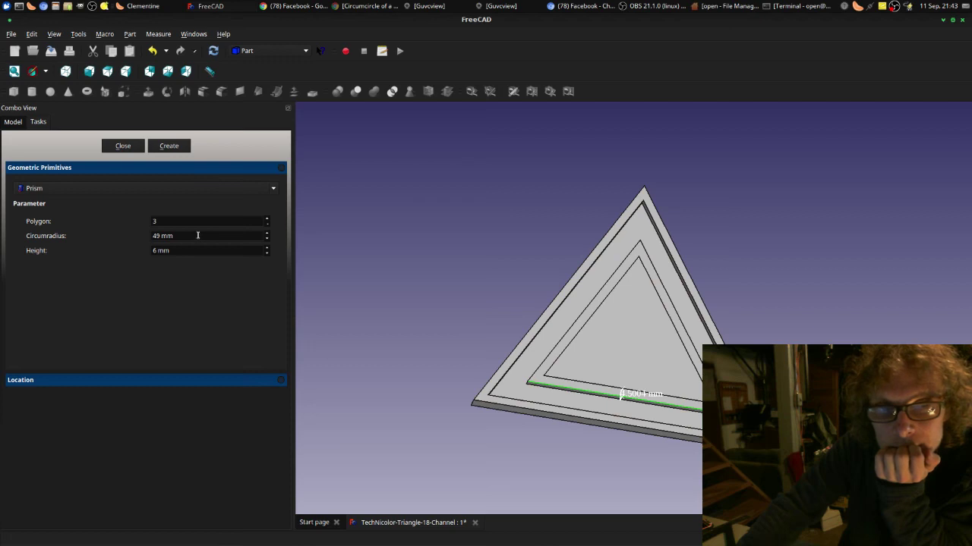
{"action": "left_click", "coordinate": [372, 221]}
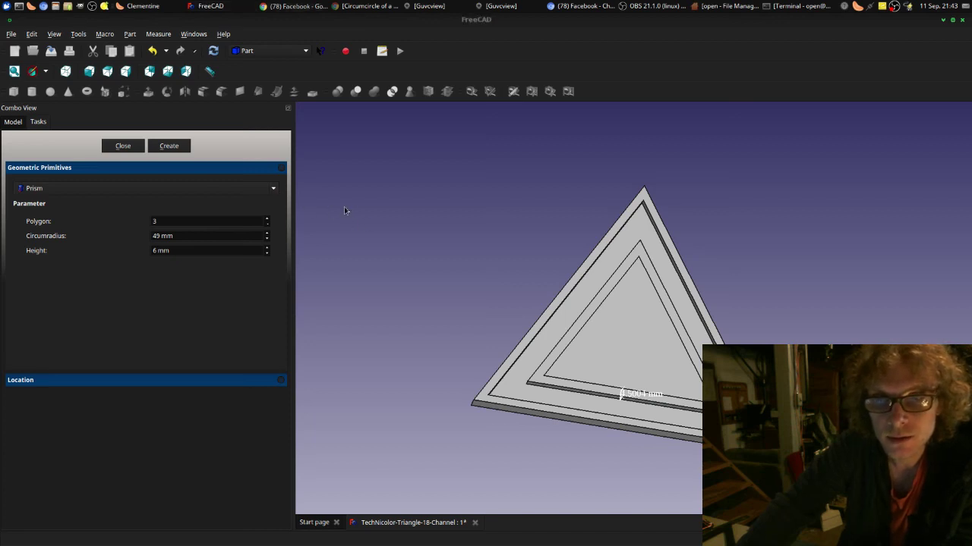
Step: Replace the 49 mm prism with one of 48 mm circumradius
{"action": "key", "text": "ctrl+z"}
{"action": "key", "text": "ctrl+z"}
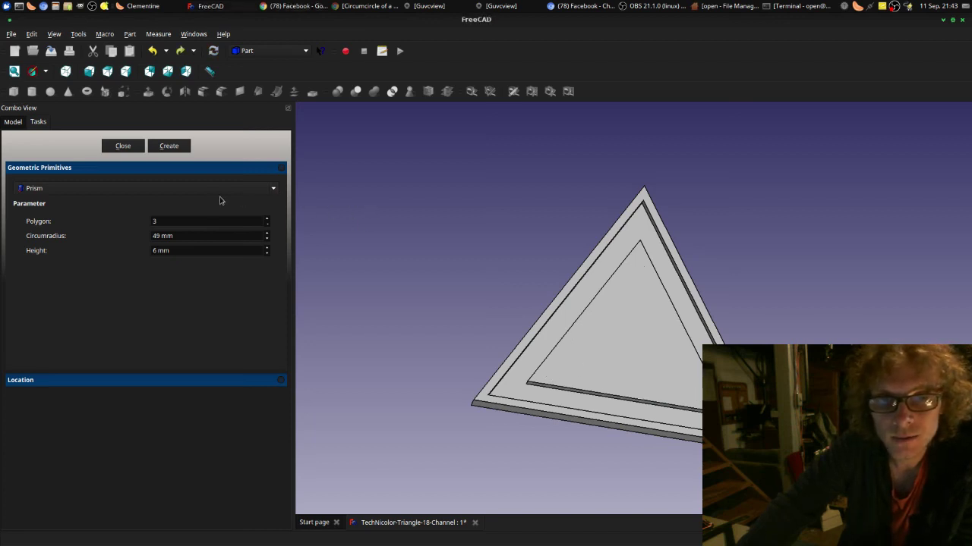
{"action": "left_click", "coordinate": [160, 237]}
{"action": "key", "text": "BackSpace"}
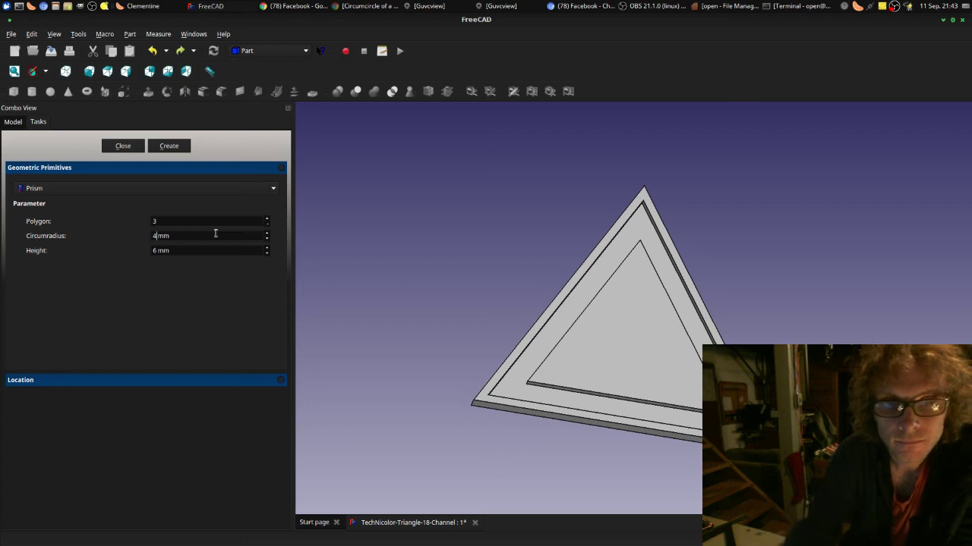
{"action": "type", "text": "8"}
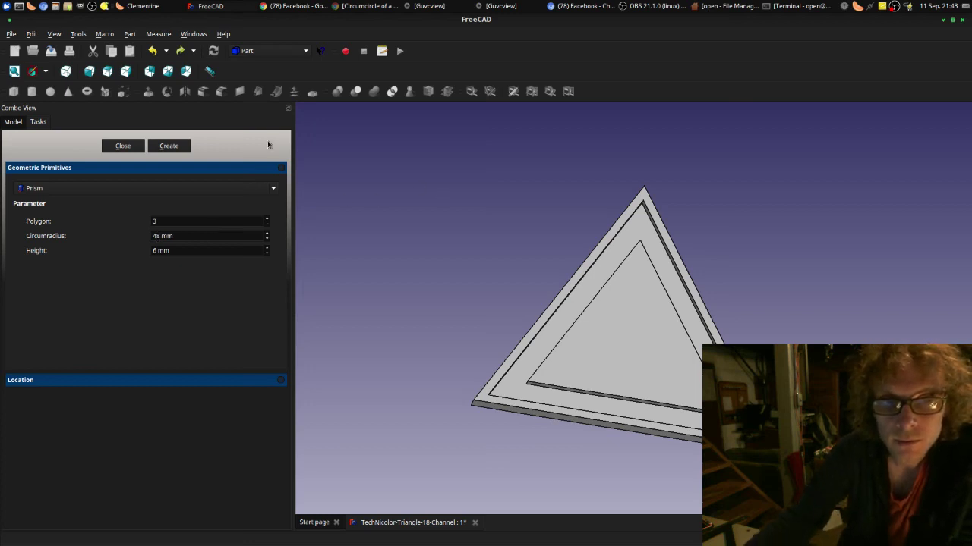
{"action": "left_click", "coordinate": [181, 146]}
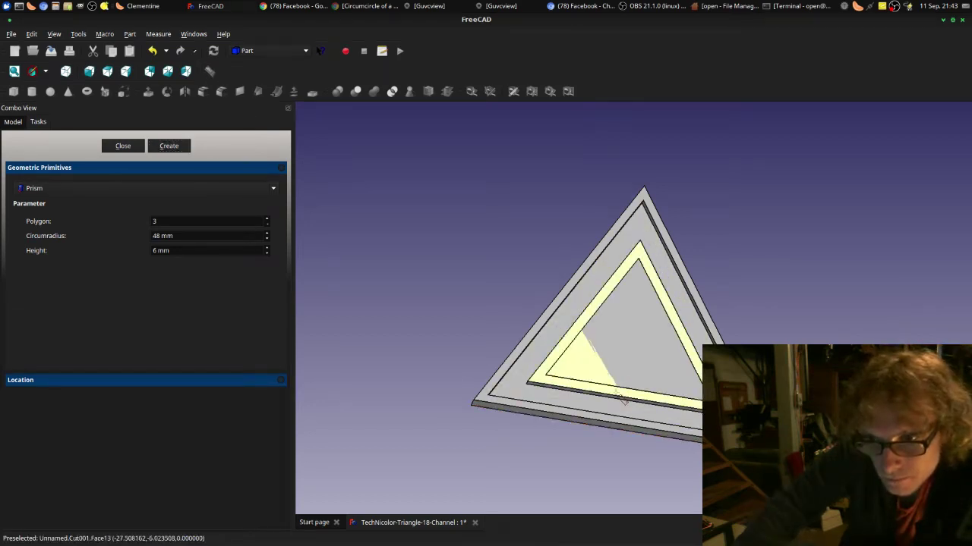
Step: Measure the gap at the inner bottom edge (about 1.97 mm), then undo the measurement
{"action": "left_click", "coordinate": [621, 402]}
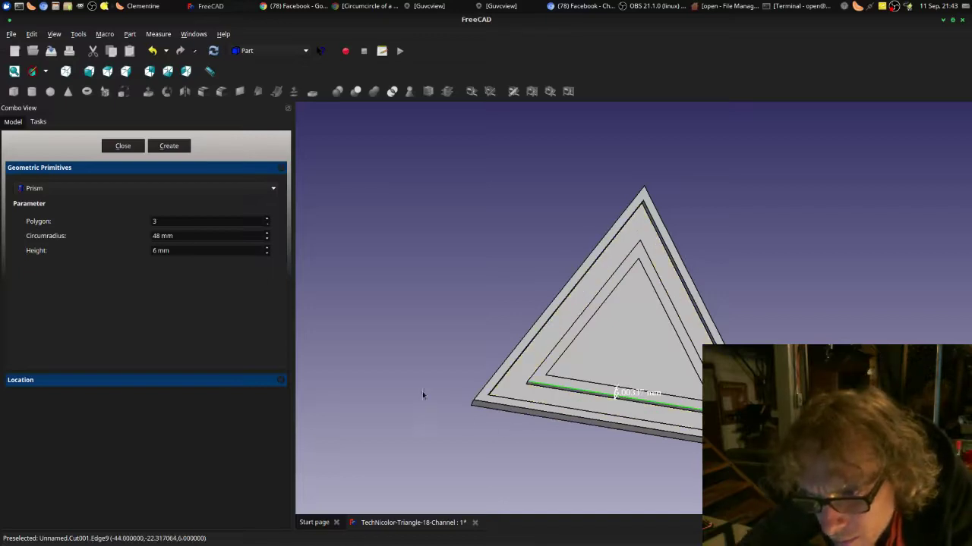
{"action": "left_click", "coordinate": [320, 336]}
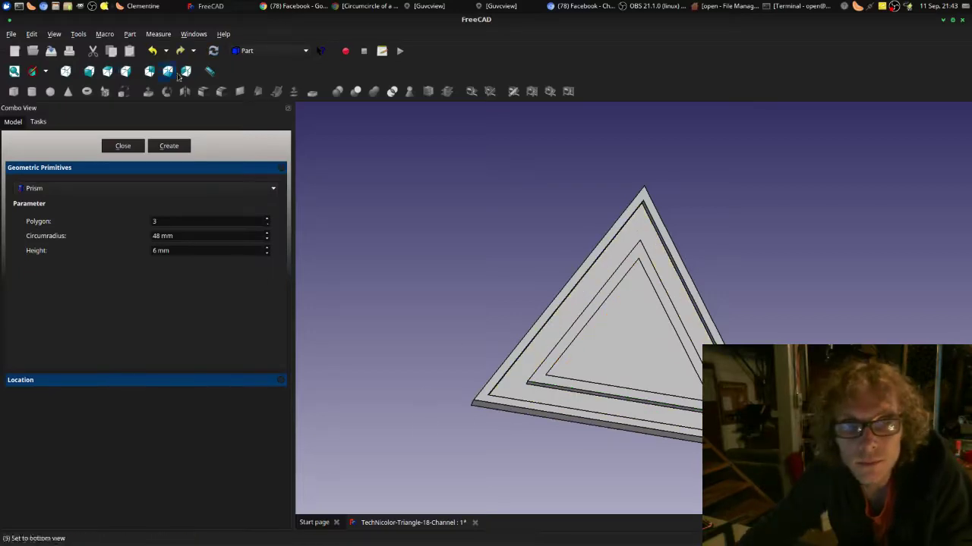
{"action": "scroll", "coordinate": [632, 391], "scroll_direction": "up", "scroll_amount": 3}
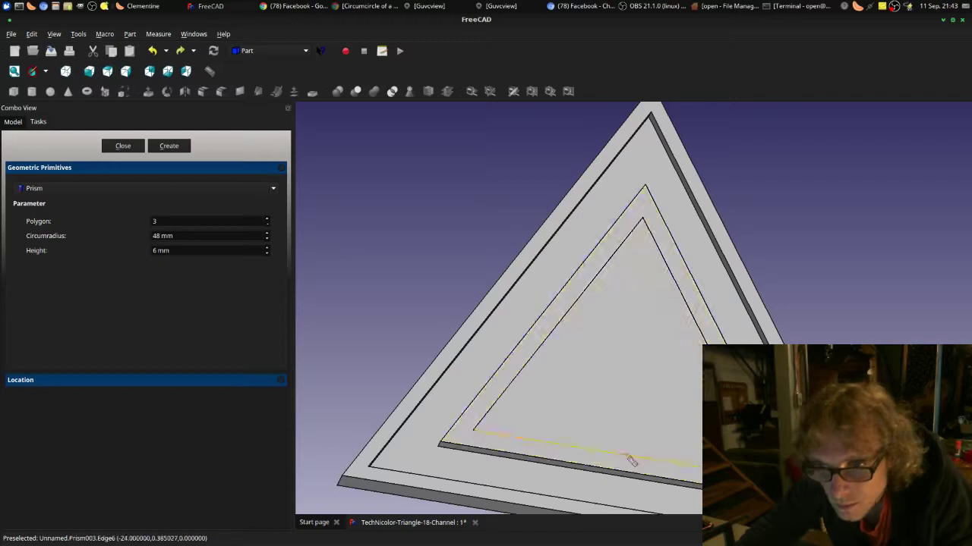
{"action": "left_click", "coordinate": [624, 472]}
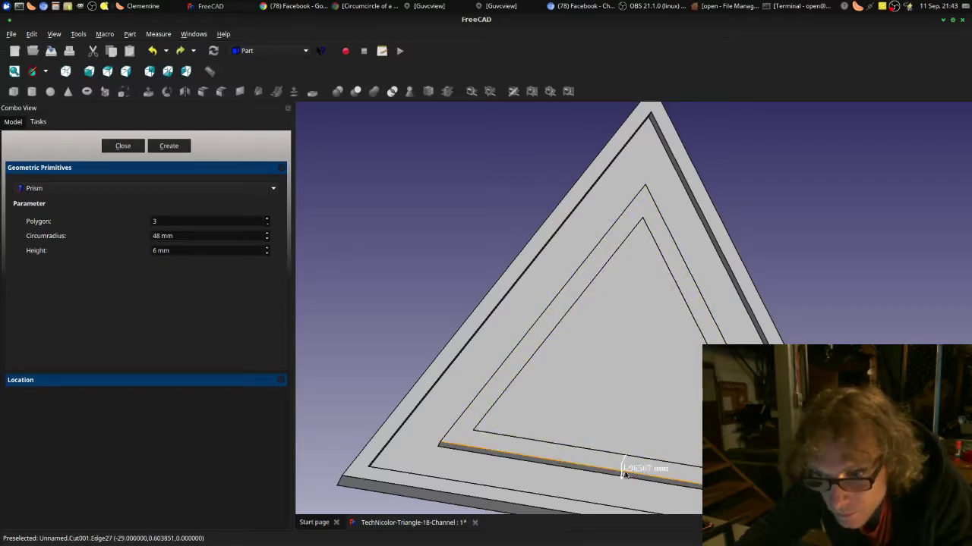
{"action": "key", "text": "ctrl+z"}
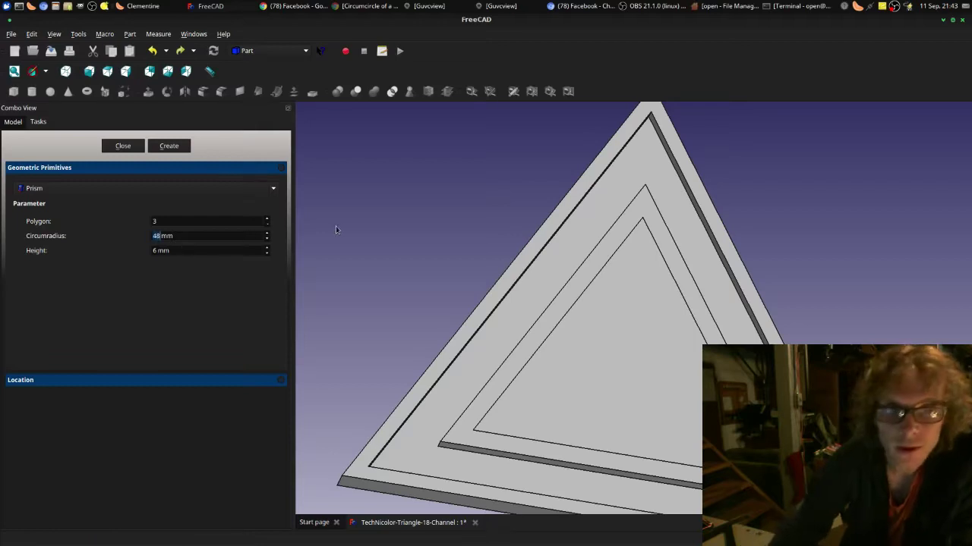
Step: Create the triangular prism with a 50 mm circumradius, recreating it after an undo
{"action": "type", "text": "50"}
{"action": "key", "text": "Tab"}
{"action": "left_click", "coordinate": [168, 144]}
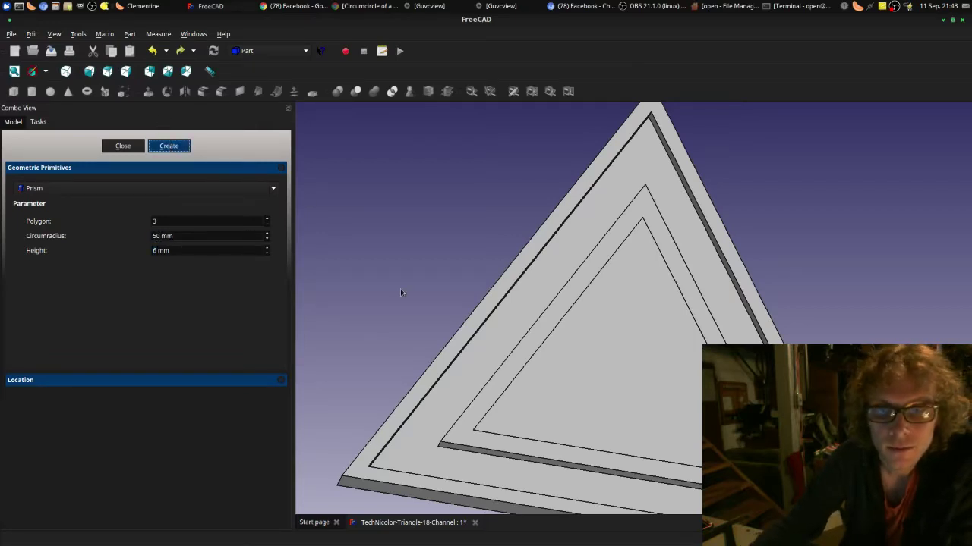
{"action": "scroll", "coordinate": [425, 289], "scroll_direction": "down", "scroll_amount": 4}
{"action": "key", "text": "ctrl+z"}
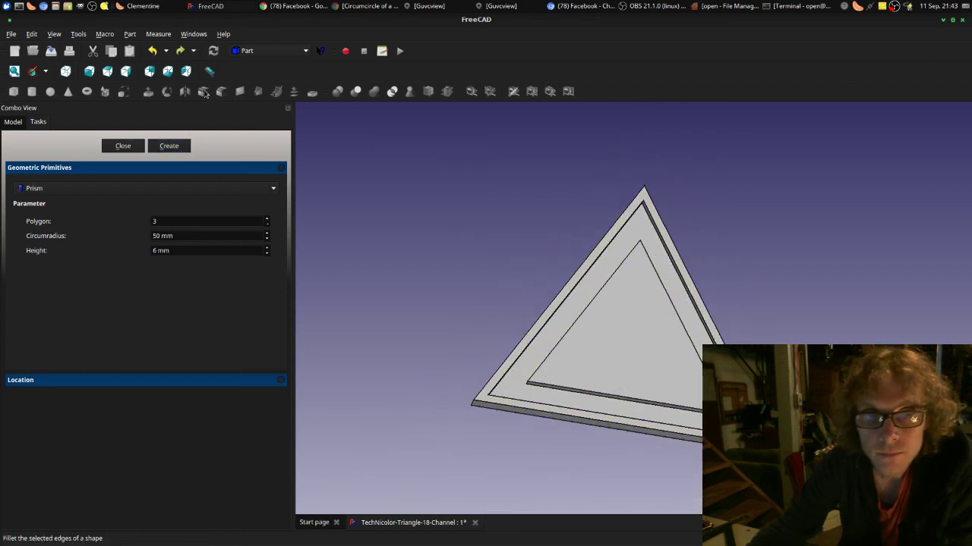
{"action": "left_click", "coordinate": [169, 146]}
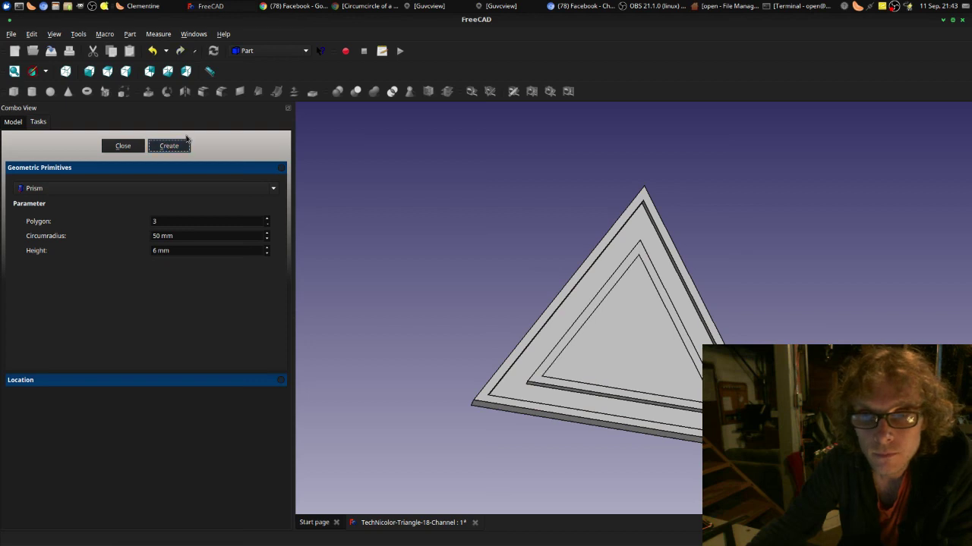
Step: Inspect the 50 mm prism's fit and remove the 0.00028 mm measurement
{"action": "scroll", "coordinate": [646, 427], "scroll_direction": "up", "scroll_amount": 5}
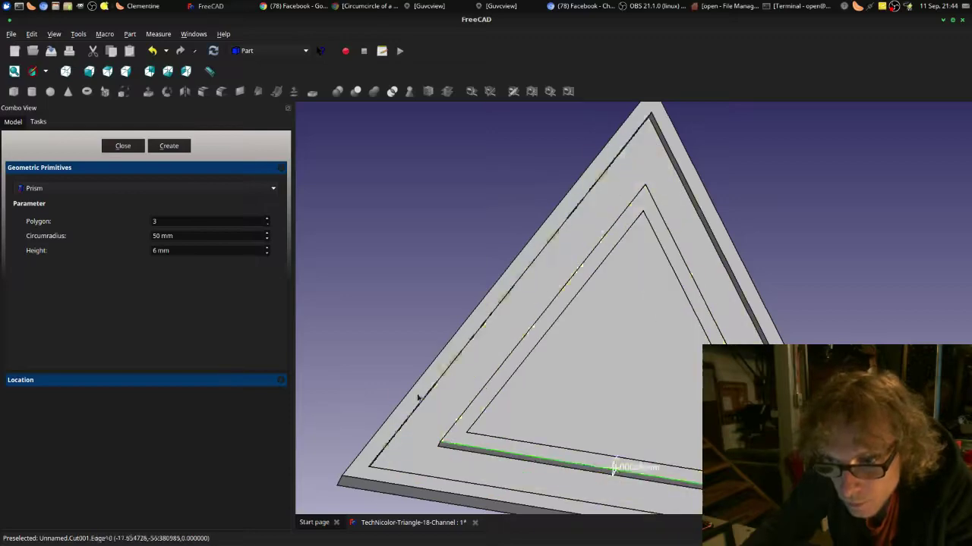
{"action": "scroll", "coordinate": [613, 477], "scroll_direction": "down", "scroll_amount": 2}
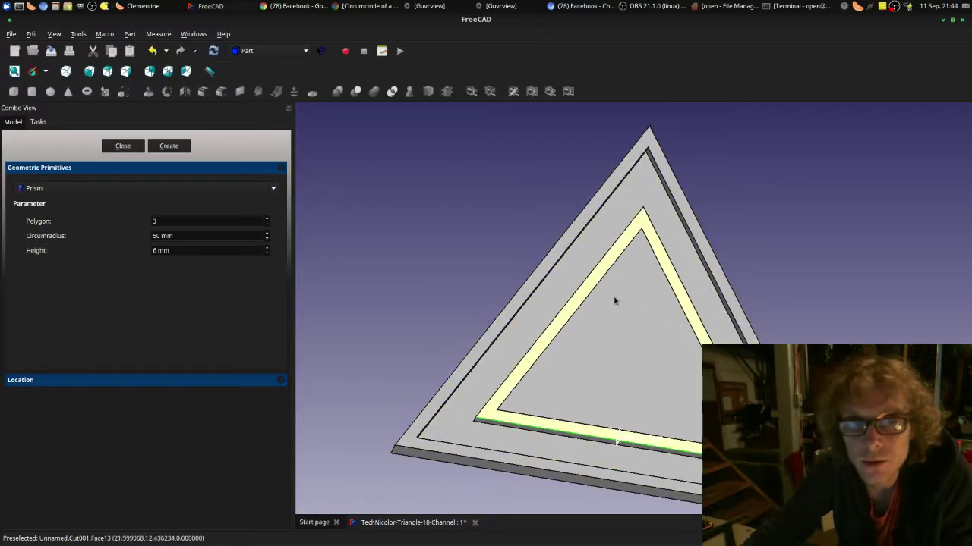
{"action": "left_click", "coordinate": [319, 165]}
{"action": "key", "text": "ctrl+z"}
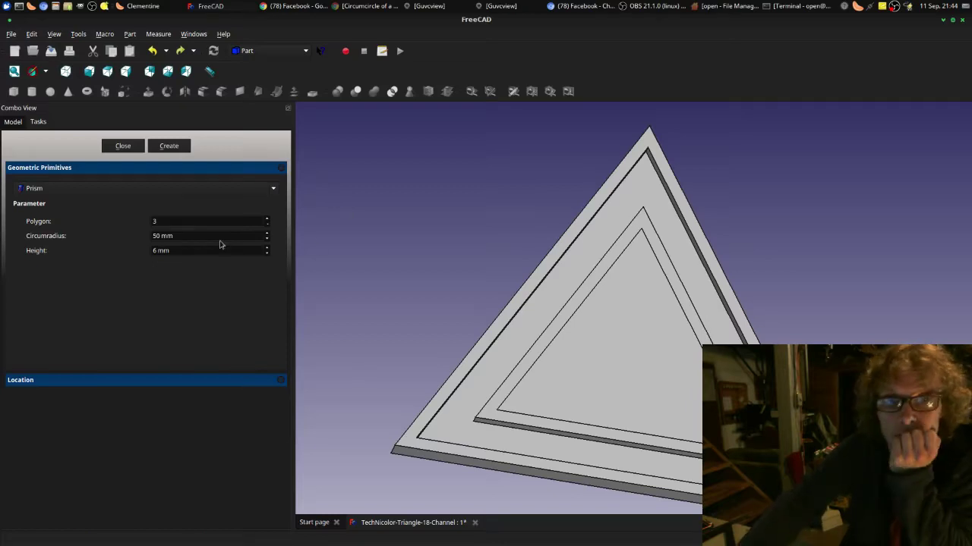
Step: Close the primitives panel and cut Prism003 out of Cut001, producing Cut002
{"action": "left_click", "coordinate": [123, 146]}
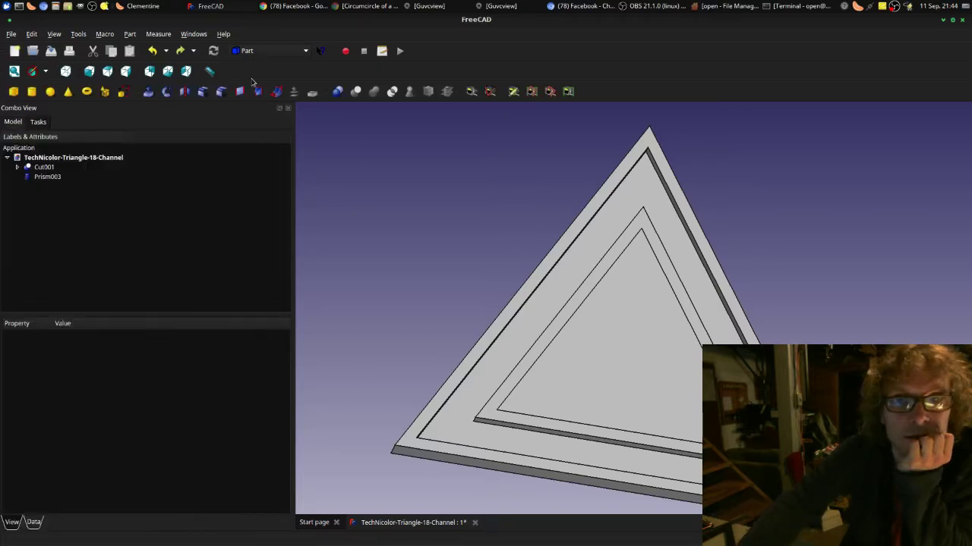
{"action": "left_click", "coordinate": [65, 178]}
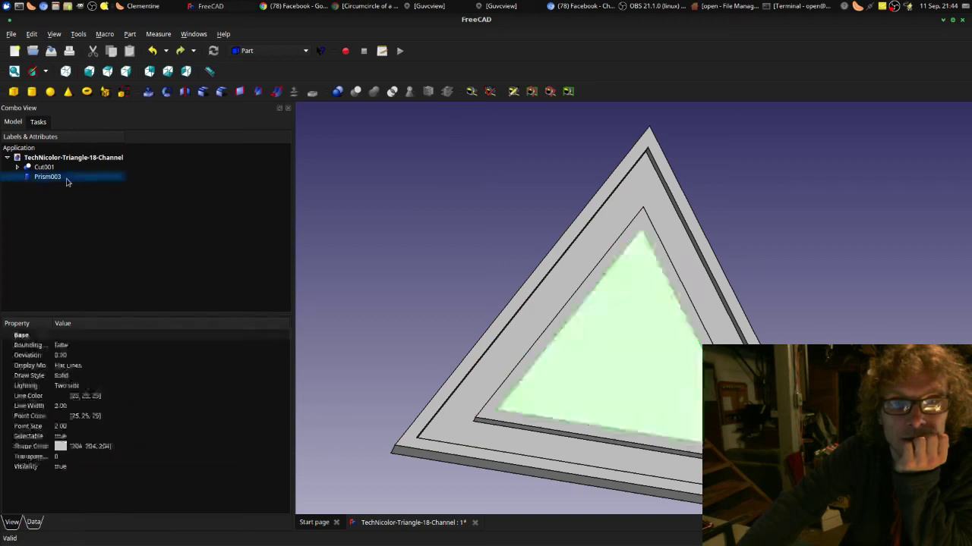
{"action": "left_click", "coordinate": [51, 168]}
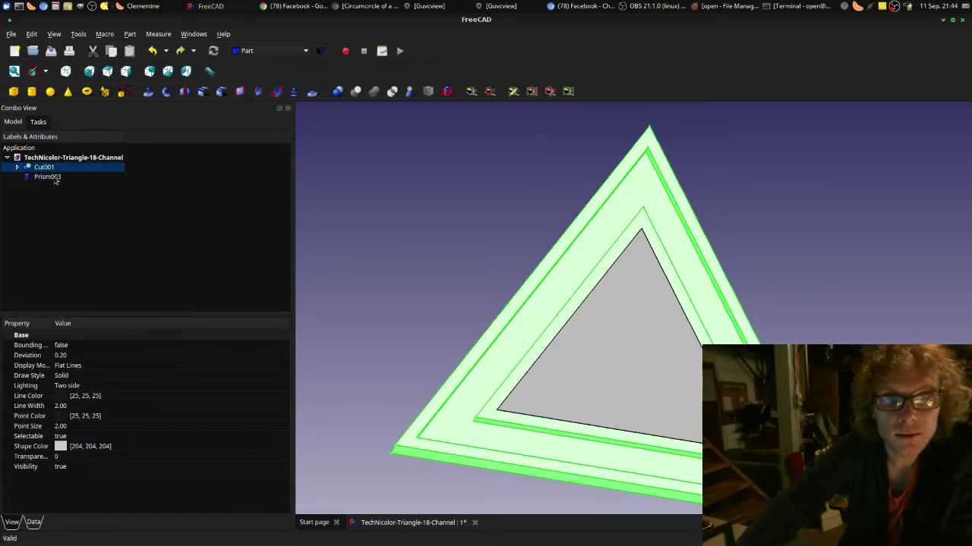
{"action": "left_click", "coordinate": [53, 178], "text": "ctrl"}
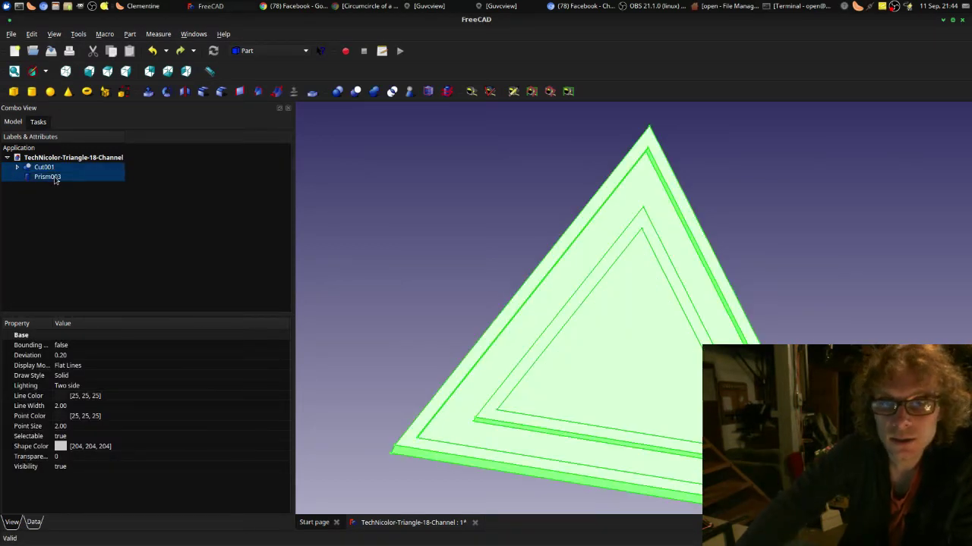
{"action": "left_click", "coordinate": [364, 96]}
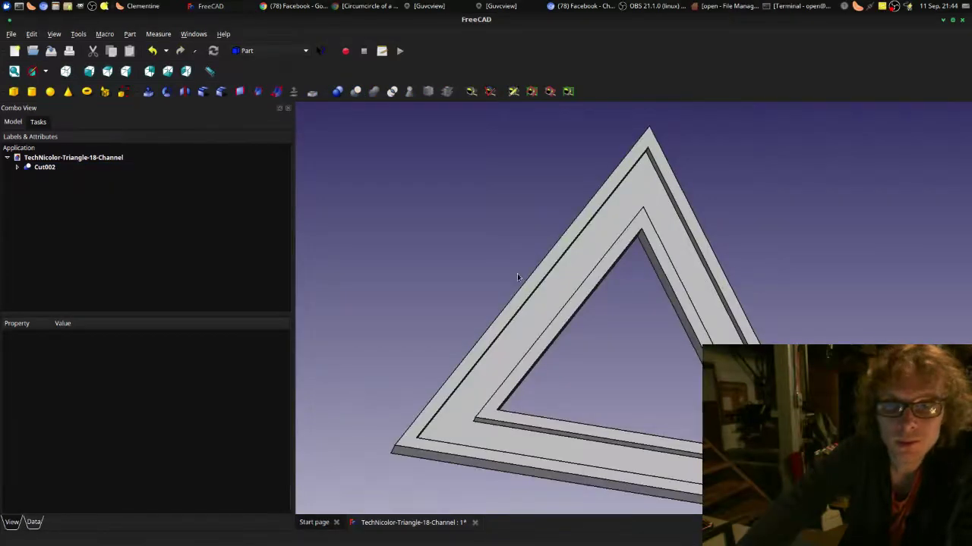
Step: Save the document and orbit to inspect the hollowed triangular frame
{"action": "scroll", "coordinate": [744, 337], "scroll_direction": "down", "scroll_amount": 2}
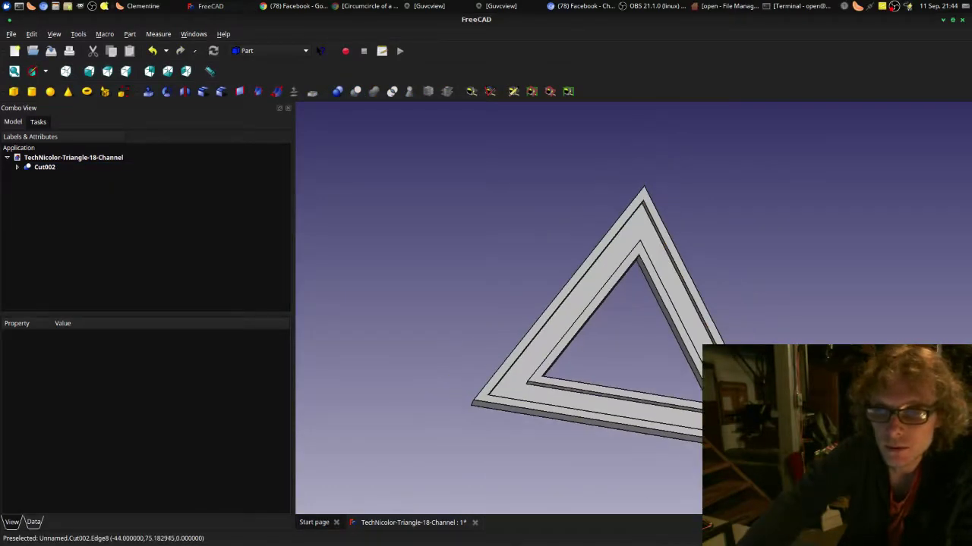
{"action": "middle_click_drag", "start_coordinate": [744, 337], "coordinate": [732, 437]}
{"action": "key", "text": "ctrl+s"}
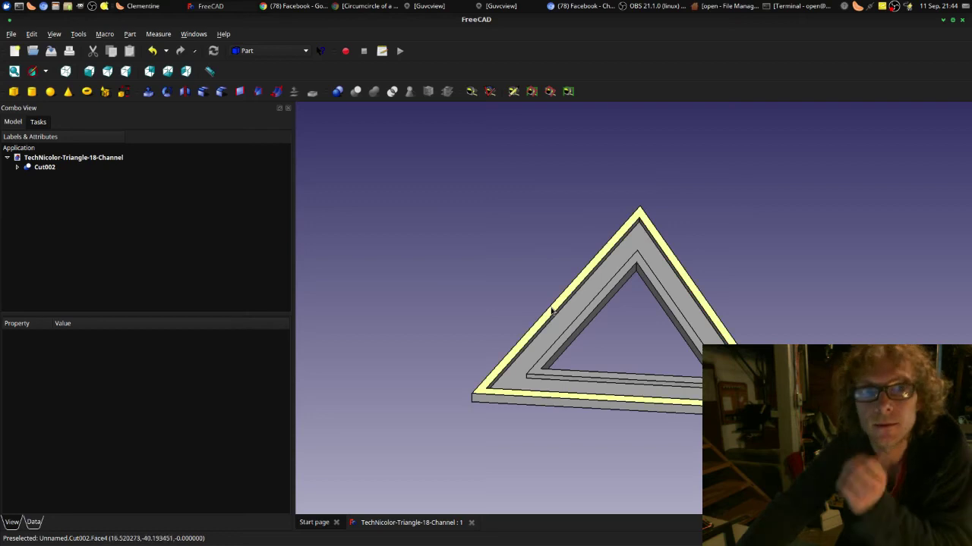
{"action": "scroll", "coordinate": [616, 336], "scroll_direction": "up", "scroll_amount": 2}
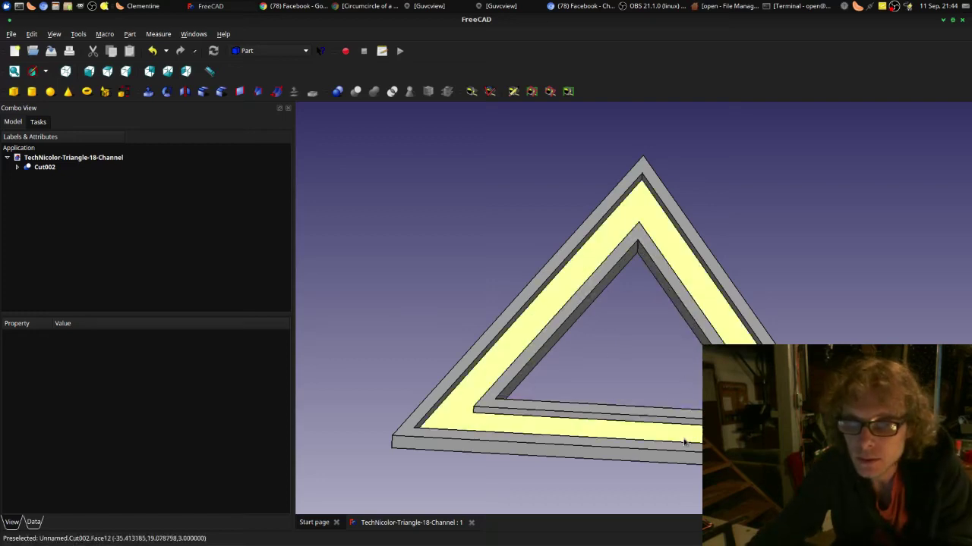
{"action": "mouse_move", "coordinate": [687, 471]}
{"action": "middle_mouse_down"}
{"action": "mouse_move", "coordinate": [673, 358]}
{"action": "mouse_move", "coordinate": [678, 417]}
{"action": "mouse_move", "coordinate": [710, 500]}
{"action": "mouse_move", "coordinate": [685, 472]}
{"action": "mouse_move", "coordinate": [694, 473]}
{"action": "middle_mouse_up"}
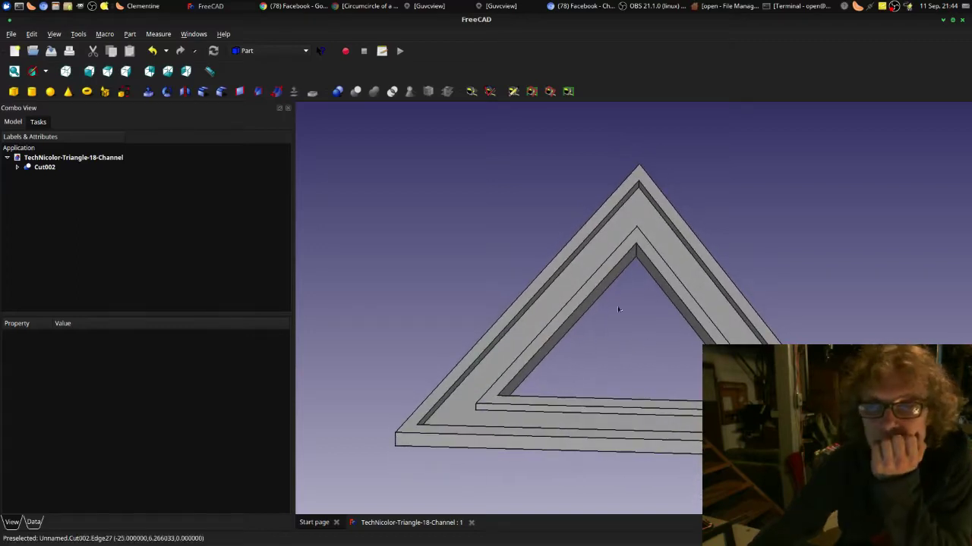
Step: Save the model as TechNicolor-Triangle-18-Channel-cut.fcstd in the CAD projects folder
{"action": "left_click", "coordinate": [12, 35]}
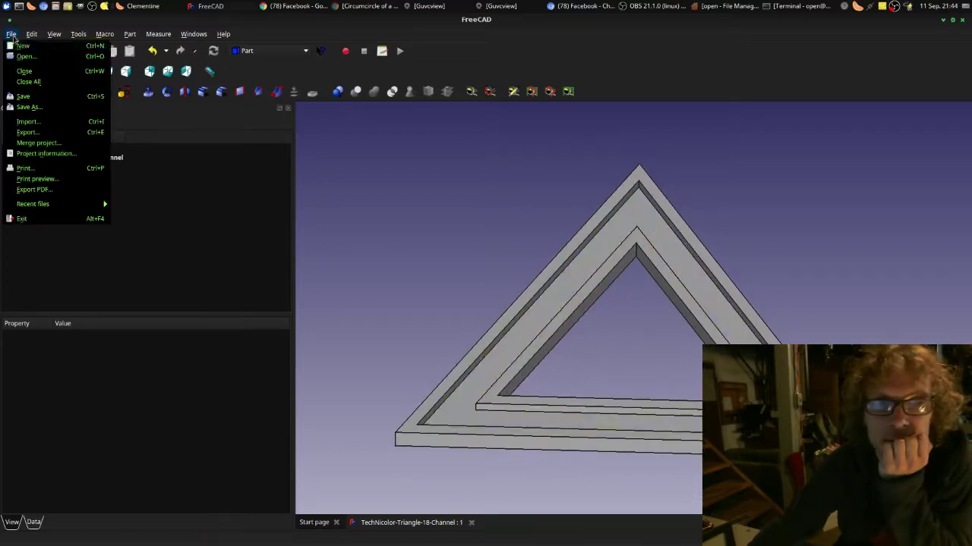
{"action": "left_click", "coordinate": [53, 110]}
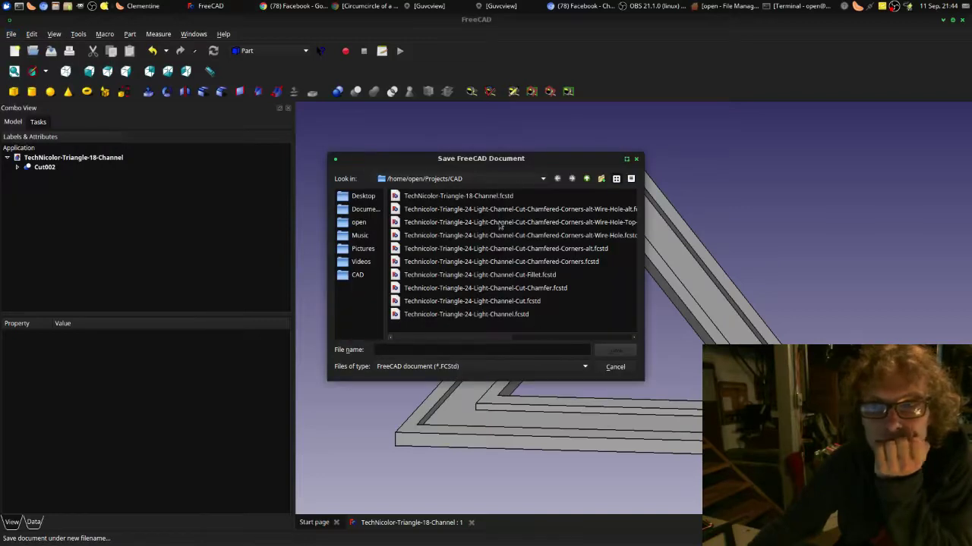
{"action": "left_click", "coordinate": [501, 198]}
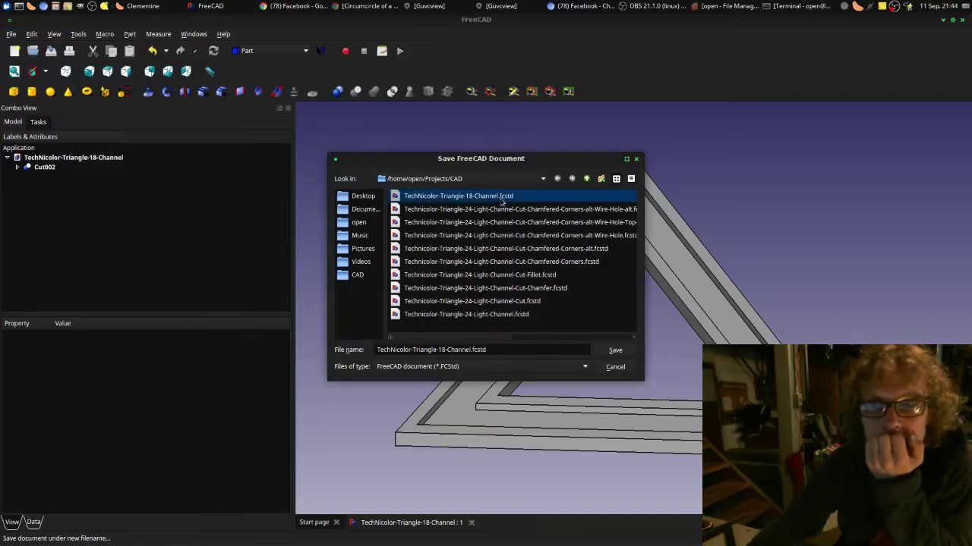
{"action": "left_click", "coordinate": [472, 350]}
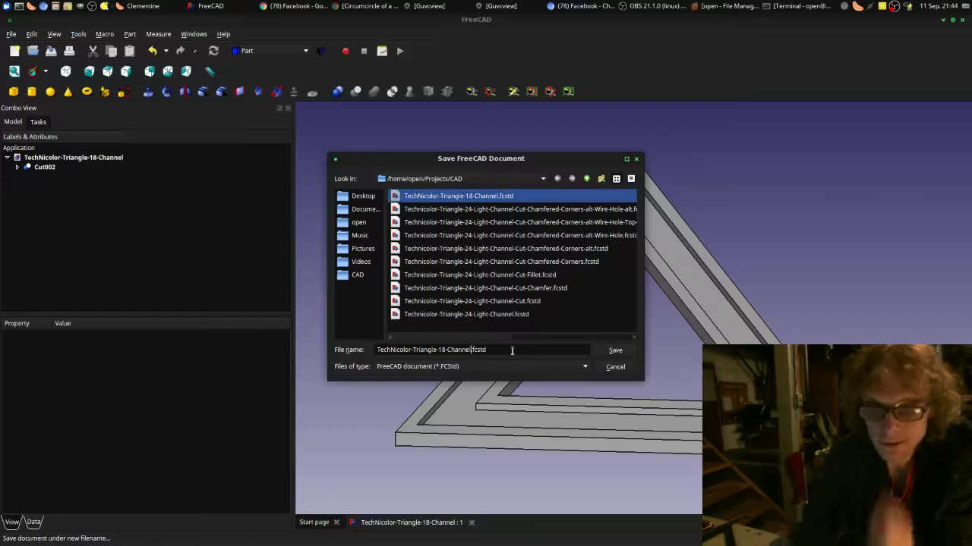
{"action": "type", "text": "-cut"}
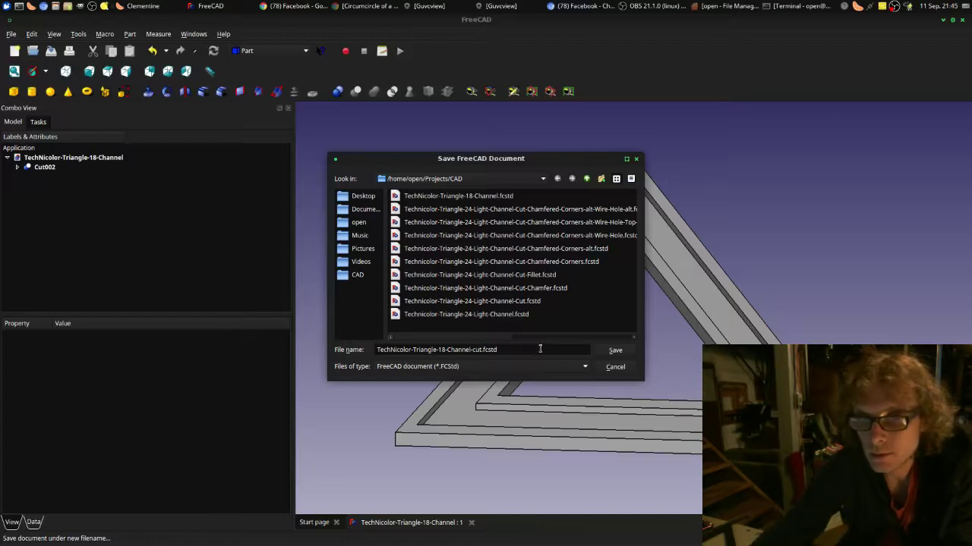
{"action": "left_click", "coordinate": [600, 353]}
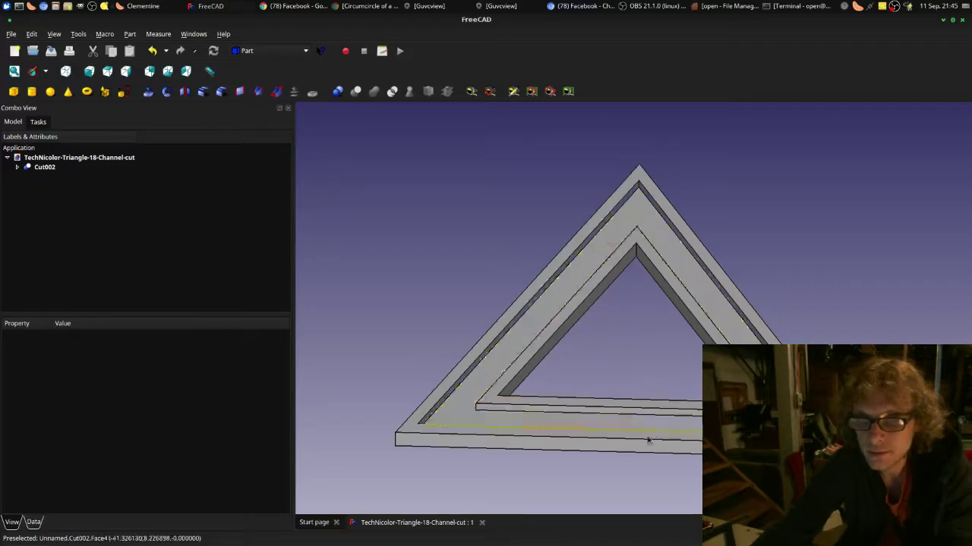
Step: View the frame from below and select the vertical edge at its apex corner
{"action": "middle_click_drag", "start_coordinate": [393, 393], "coordinate": [429, 535]}
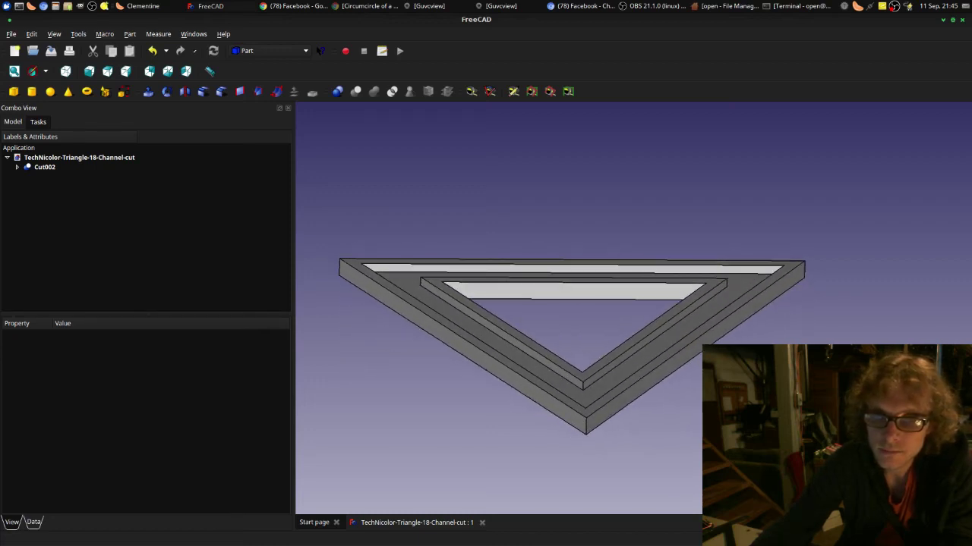
{"action": "left_click", "coordinate": [588, 428]}
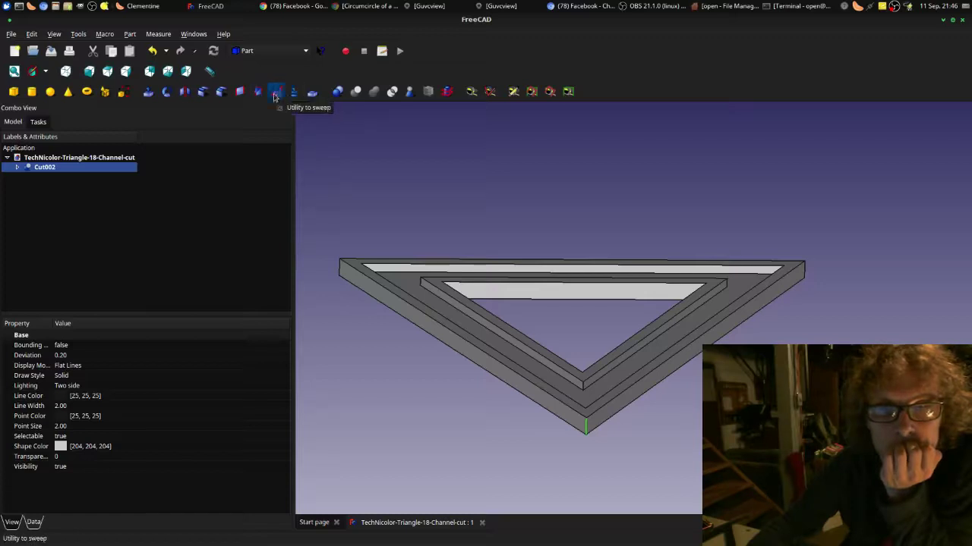
Step: Switch to Part Design, dismiss the failed Draft attempt, and start a 1 mm chamfer on the apex edge
{"action": "left_click", "coordinate": [281, 57]}
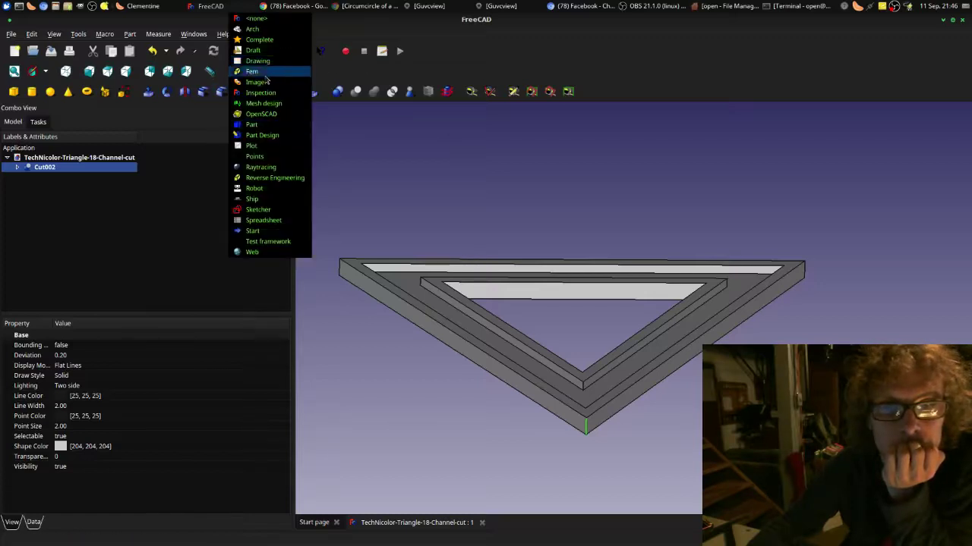
{"action": "left_click", "coordinate": [272, 137]}
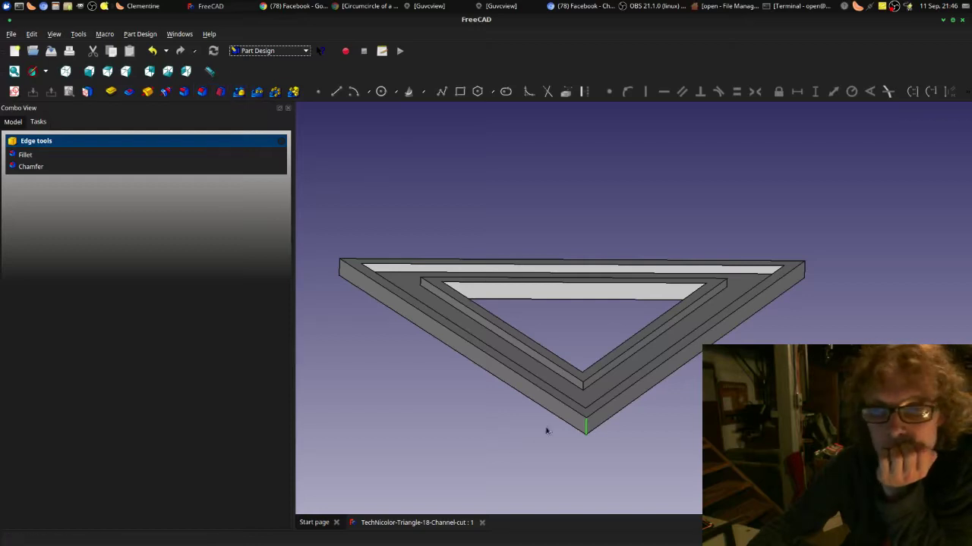
{"action": "left_click", "coordinate": [221, 91]}
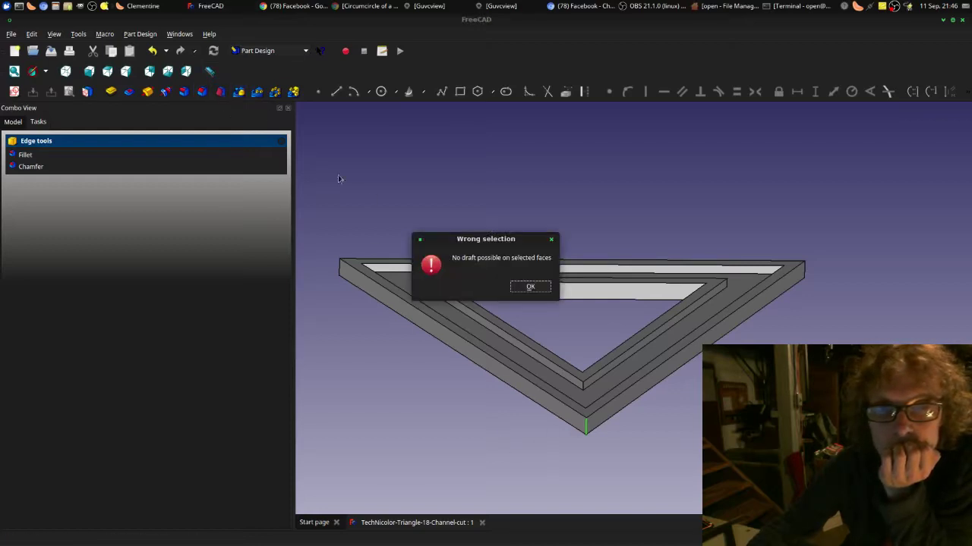
{"action": "left_click", "coordinate": [530, 288]}
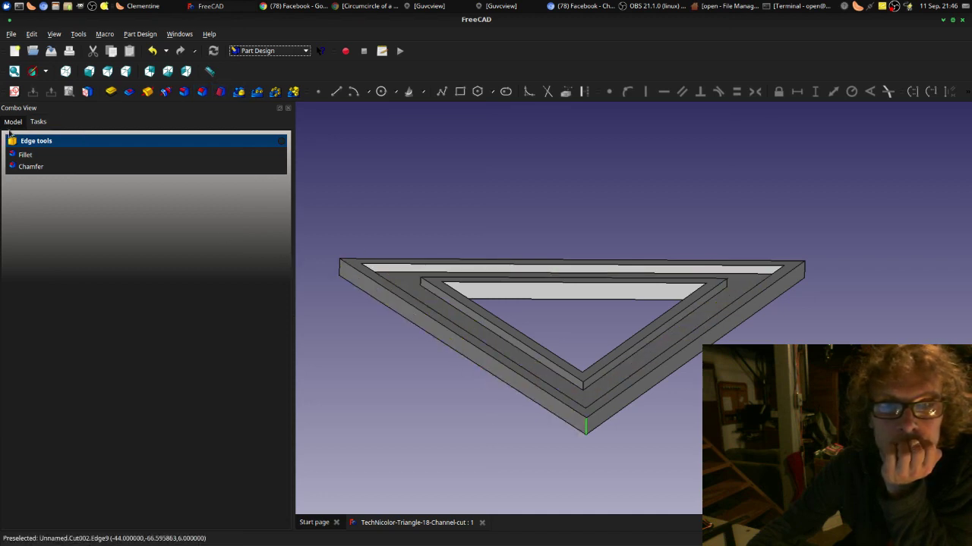
{"action": "left_click", "coordinate": [204, 92]}
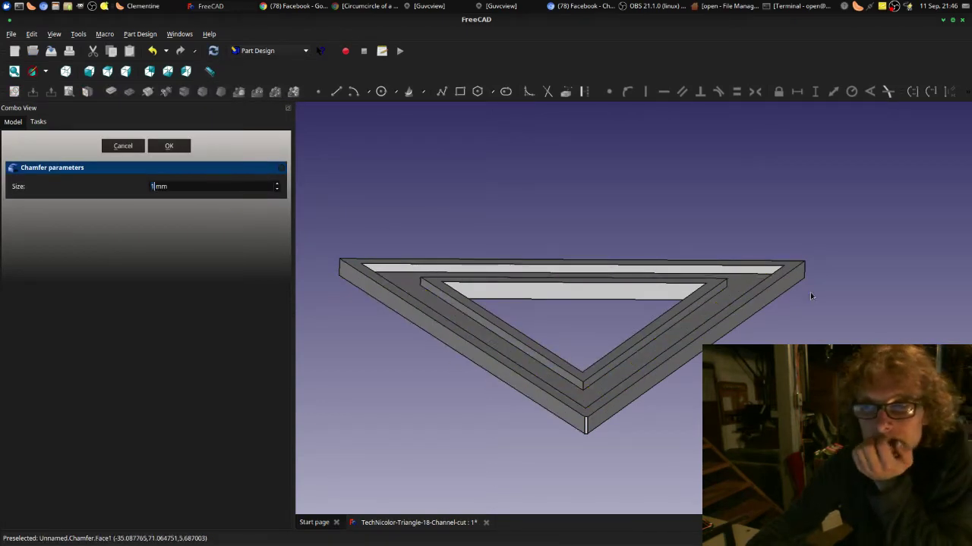
Step: Cancel the first chamfer and select the frame's right corner edge
{"action": "left_click", "coordinate": [123, 145]}
{"action": "scroll", "coordinate": [387, 355], "scroll_direction": "down", "scroll_amount": 2}
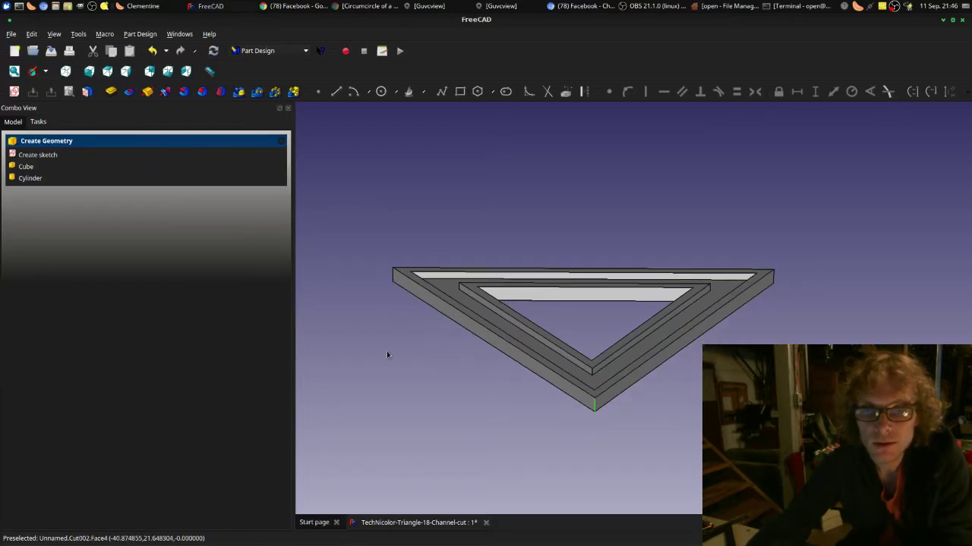
{"action": "scroll", "coordinate": [391, 351], "scroll_direction": "up", "scroll_amount": 1}
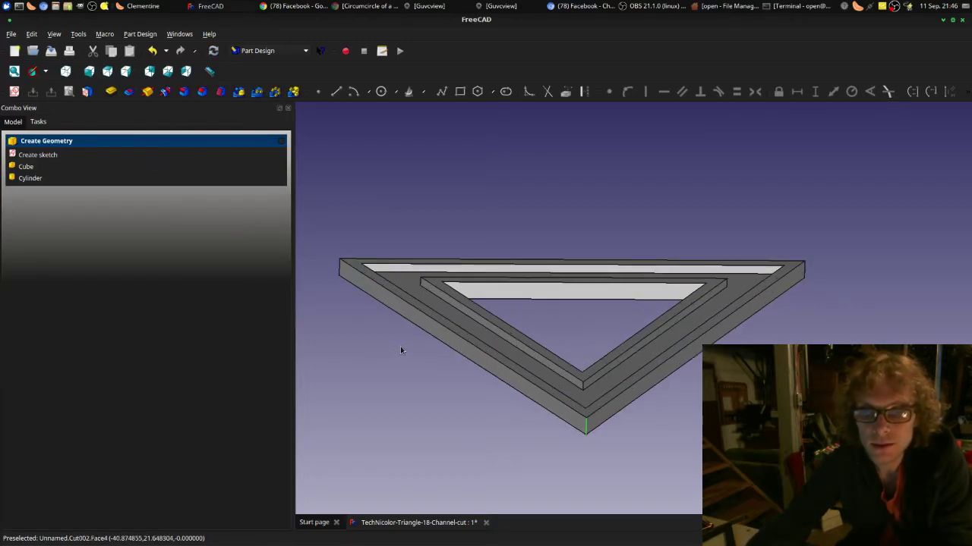
{"action": "left_click", "coordinate": [807, 275], "text": "ctrl"}
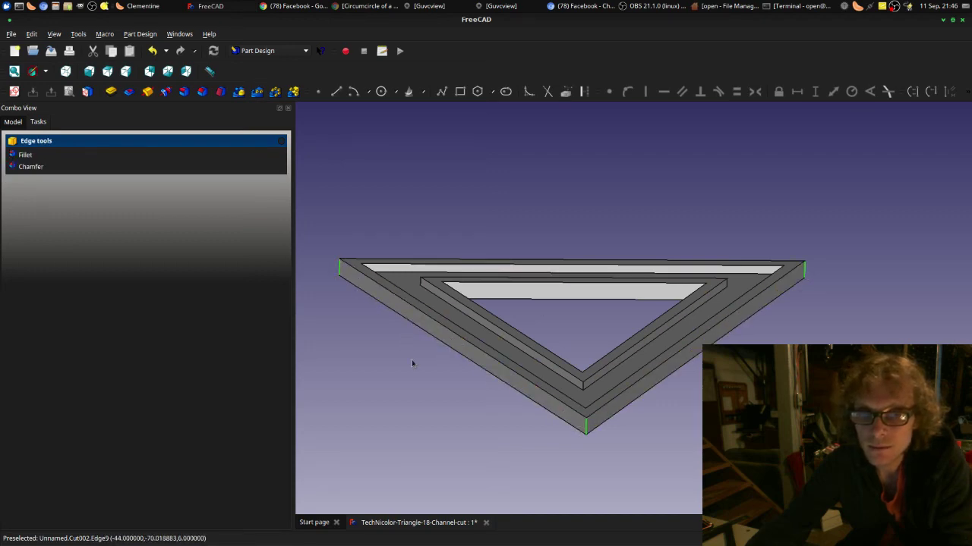
{"action": "middle_click_drag", "start_coordinate": [412, 359], "coordinate": [433, 388]}
{"action": "middle_click_drag", "start_coordinate": [538, 356], "coordinate": [461, 362]}
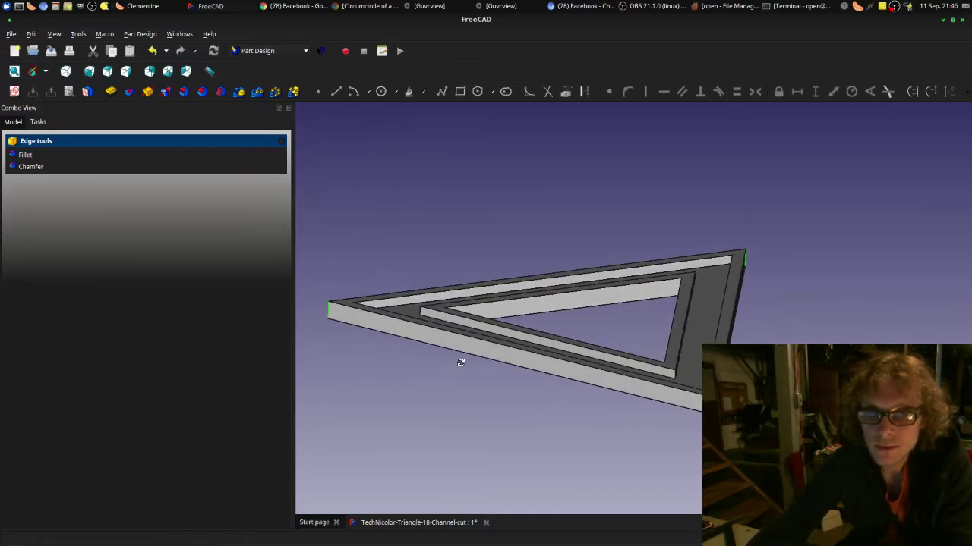
Step: Preview chamfer sizes between 1 and 6 mm on the corner edges, then cancel without applying
{"action": "left_click", "coordinate": [45, 169]}
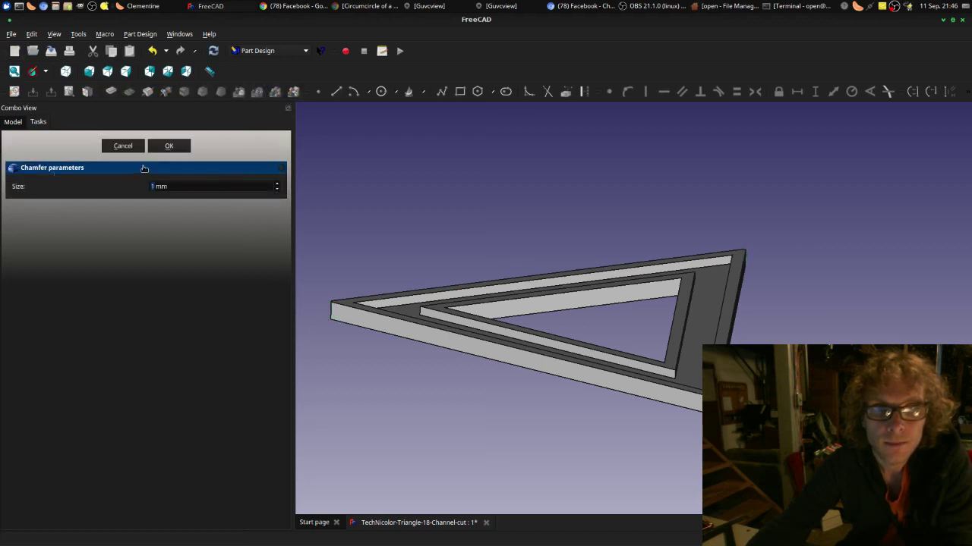
{"action": "left_click", "coordinate": [275, 185]}
{"action": "left_click", "coordinate": [275, 186]}
{"action": "left_click", "coordinate": [275, 185]}
{"action": "left_click", "coordinate": [275, 185]}
{"action": "left_click", "coordinate": [275, 185]}
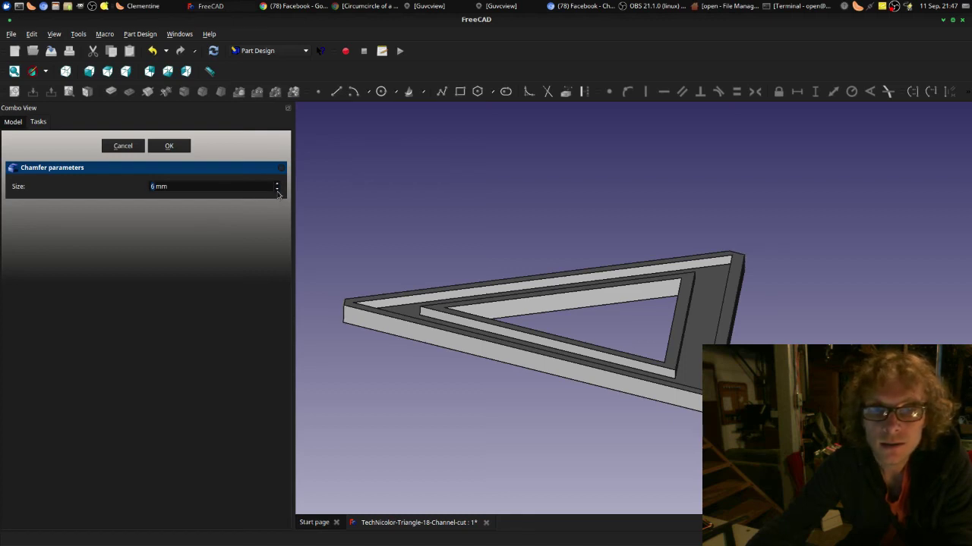
{"action": "left_click", "coordinate": [275, 189]}
{"action": "left_click", "coordinate": [276, 190]}
{"action": "left_click", "coordinate": [275, 190]}
{"action": "left_click", "coordinate": [276, 189]}
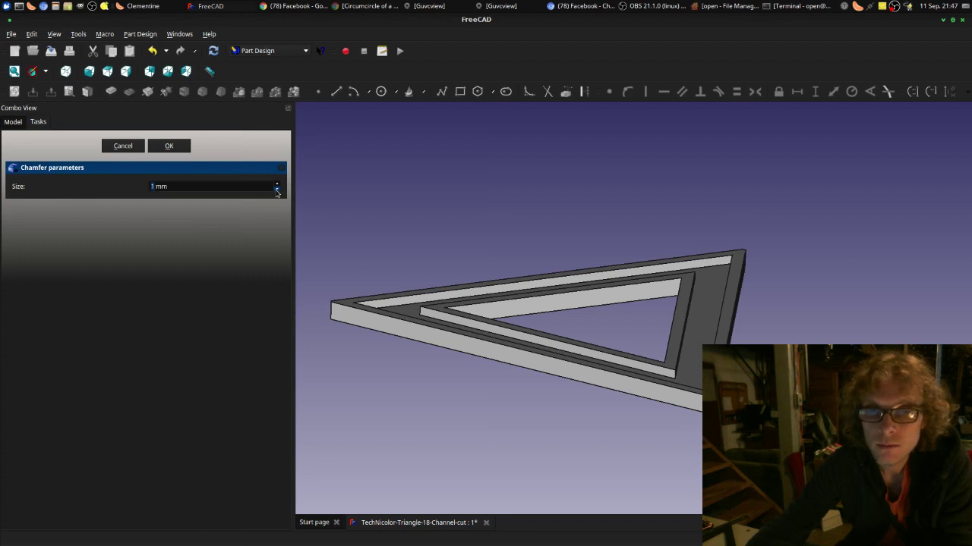
{"action": "left_click", "coordinate": [123, 145]}
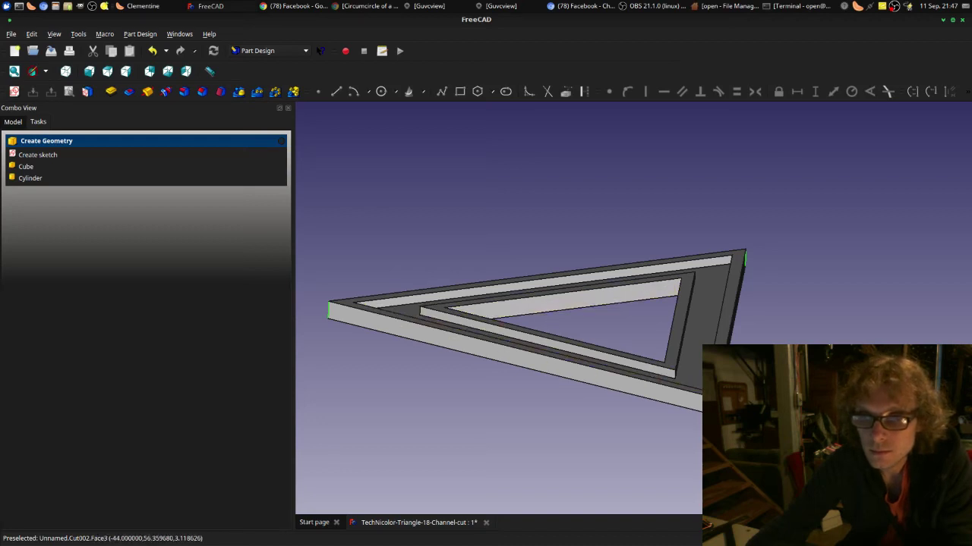
Step: Retry the draft on the frame corner, dismiss the wrong-selection warning, and select the corner edge
{"action": "middle_click_drag", "start_coordinate": [645, 364], "coordinate": [623, 419]}
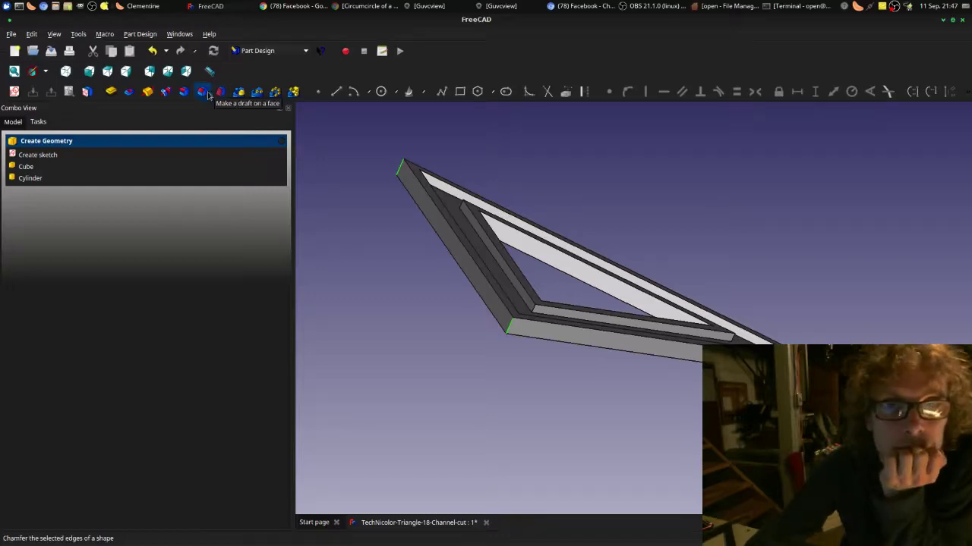
{"action": "left_click", "coordinate": [208, 94]}
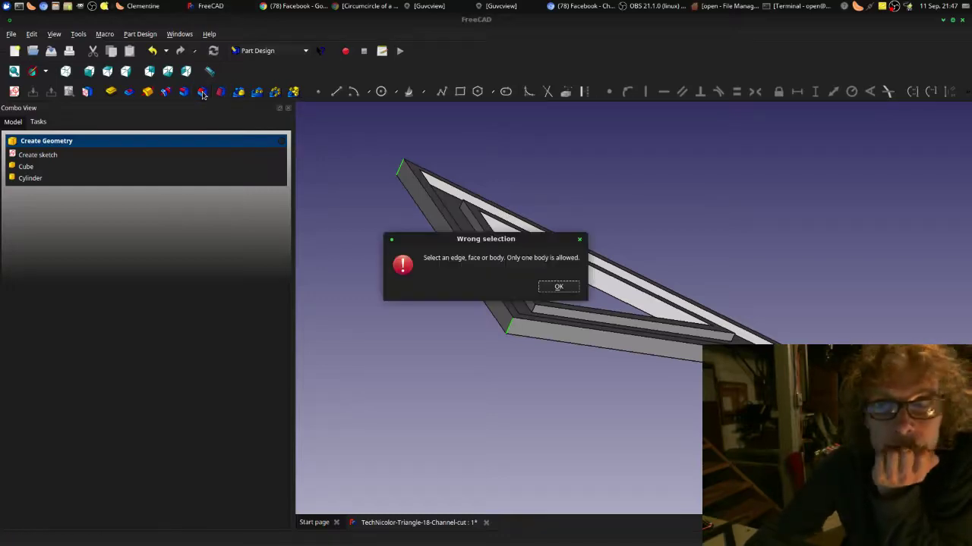
{"action": "left_click", "coordinate": [557, 285]}
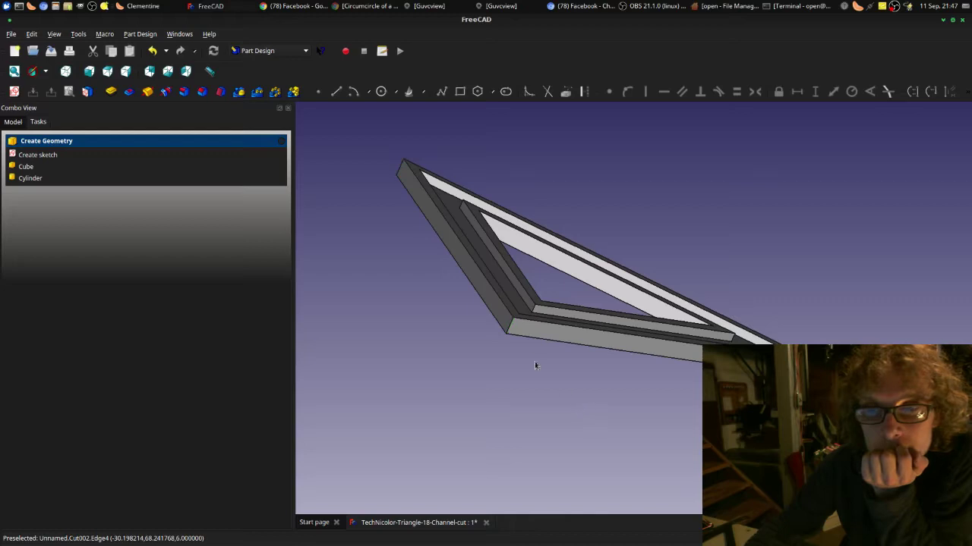
{"action": "left_click", "coordinate": [510, 326]}
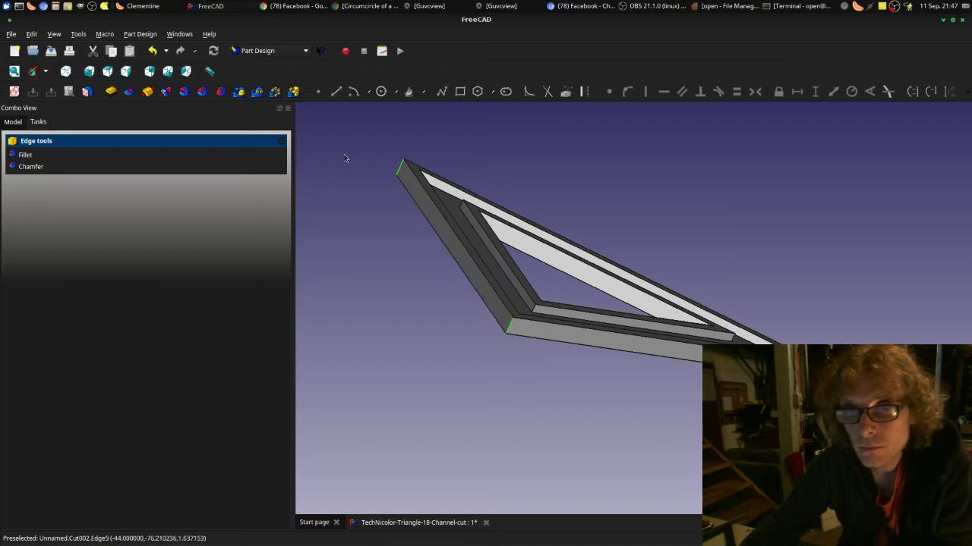
Step: Apply a 4 mm Chamfer to the selected corner edge of the triangular frame
{"action": "left_click", "coordinate": [203, 92]}
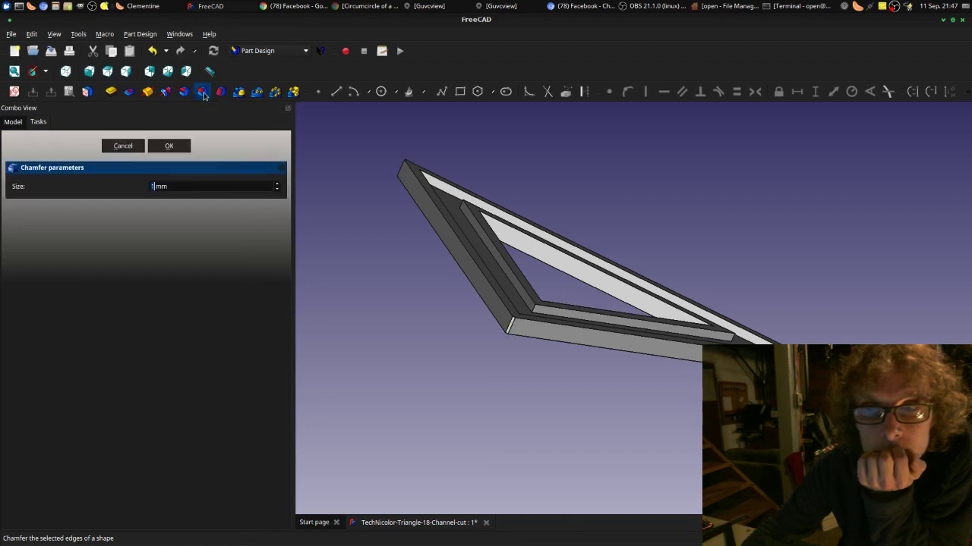
{"action": "middle_click_drag", "start_coordinate": [407, 304], "coordinate": [435, 333]}
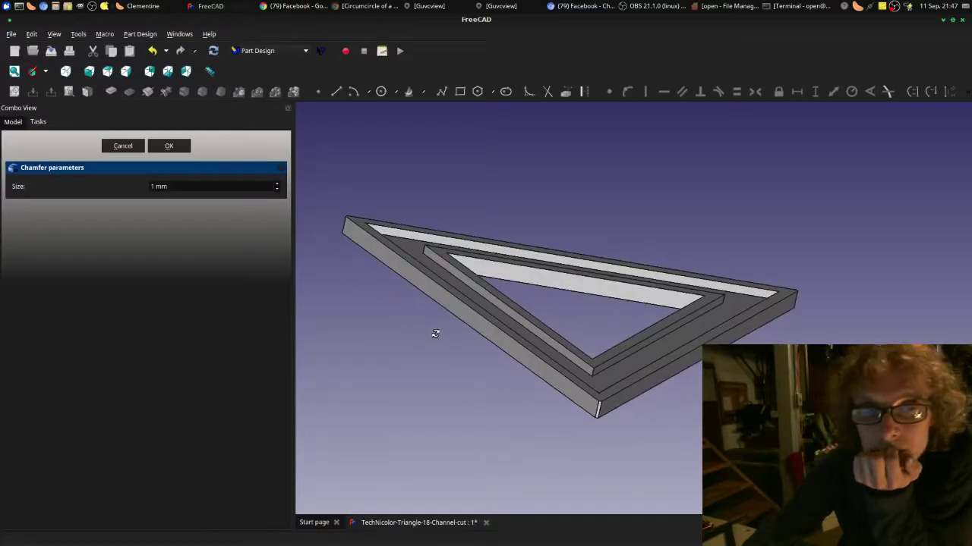
{"action": "left_click", "coordinate": [277, 184]}
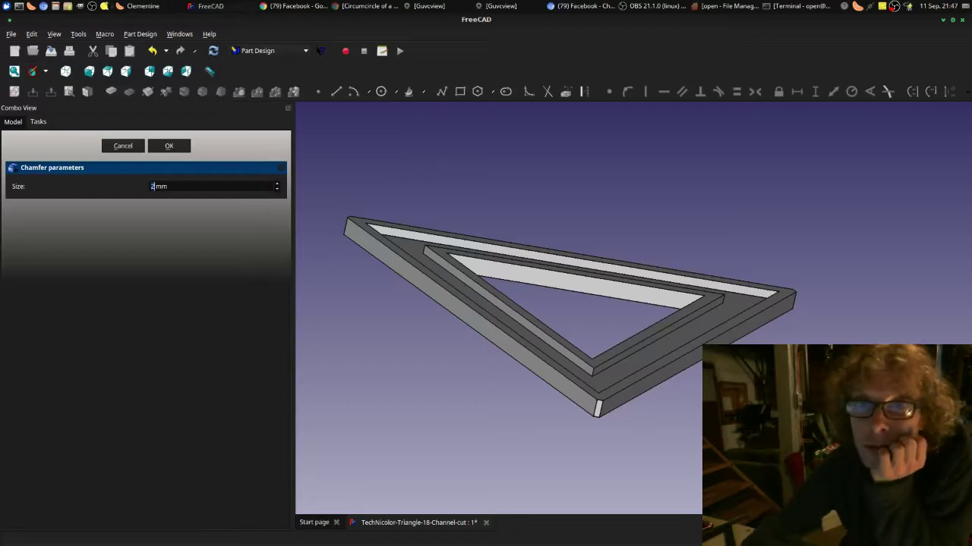
{"action": "left_click", "coordinate": [278, 185]}
{"action": "left_click", "coordinate": [277, 185]}
{"action": "left_click", "coordinate": [278, 185]}
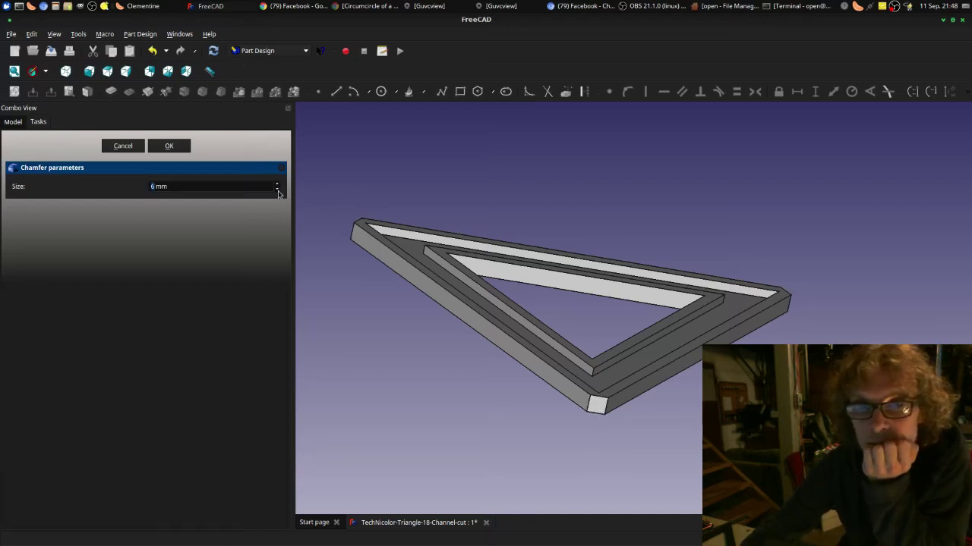
{"action": "left_click", "coordinate": [278, 192]}
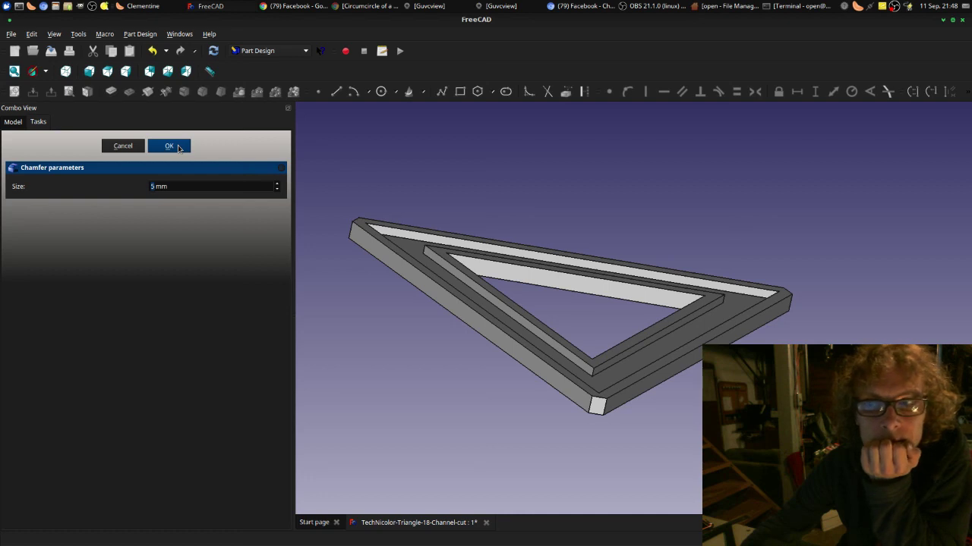
{"action": "left_click", "coordinate": [277, 190]}
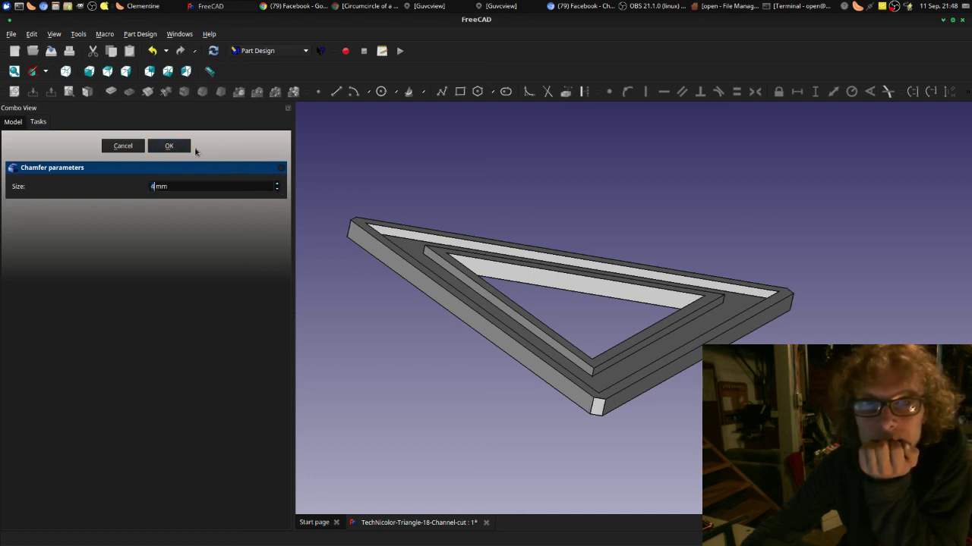
{"action": "left_click", "coordinate": [168, 146]}
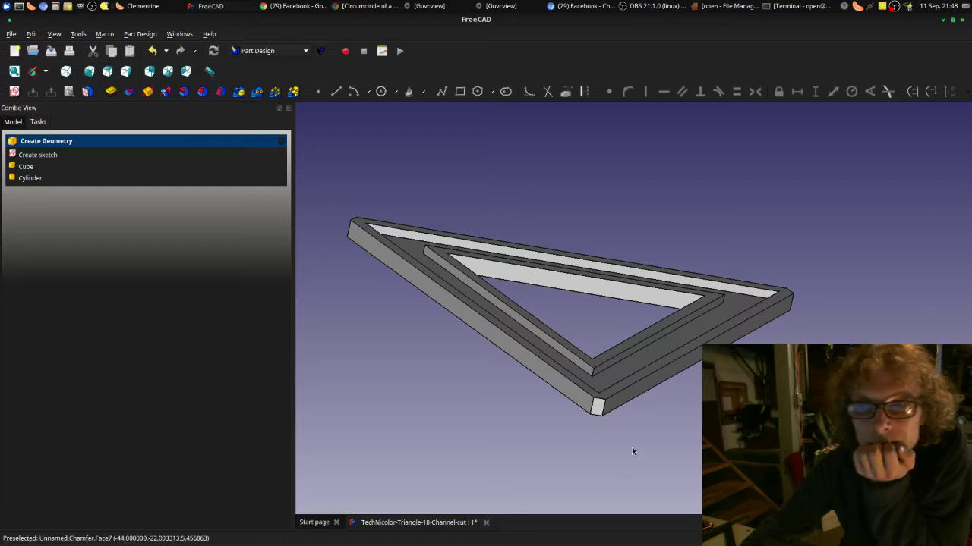
Step: Save the chamfered frame, then save a copy as TechNicolor-Triangle-18-Channel-cut-Corners.fcstd
{"action": "middle_click_drag", "start_coordinate": [631, 451], "coordinate": [652, 420]}
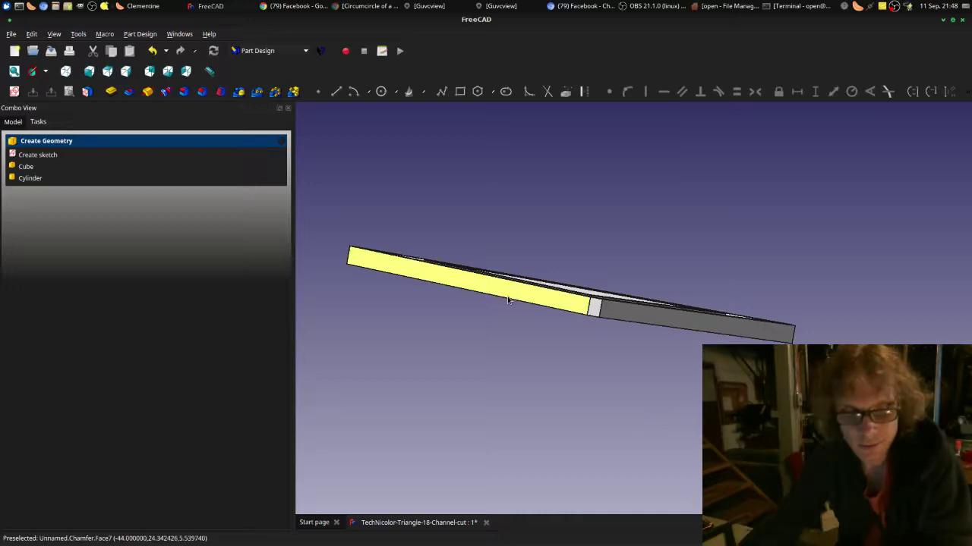
{"action": "key", "text": "ctrl+s"}
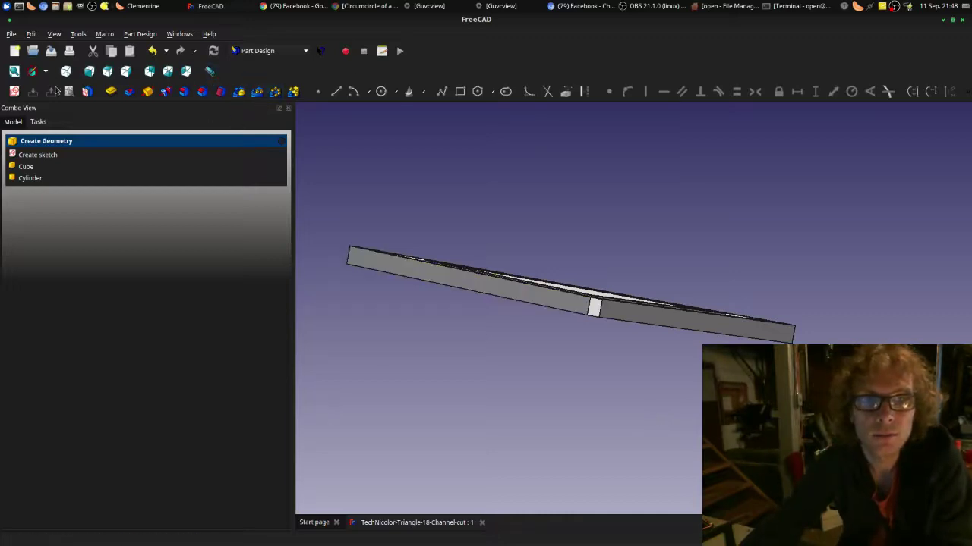
{"action": "left_click", "coordinate": [12, 33]}
{"action": "left_click", "coordinate": [46, 106]}
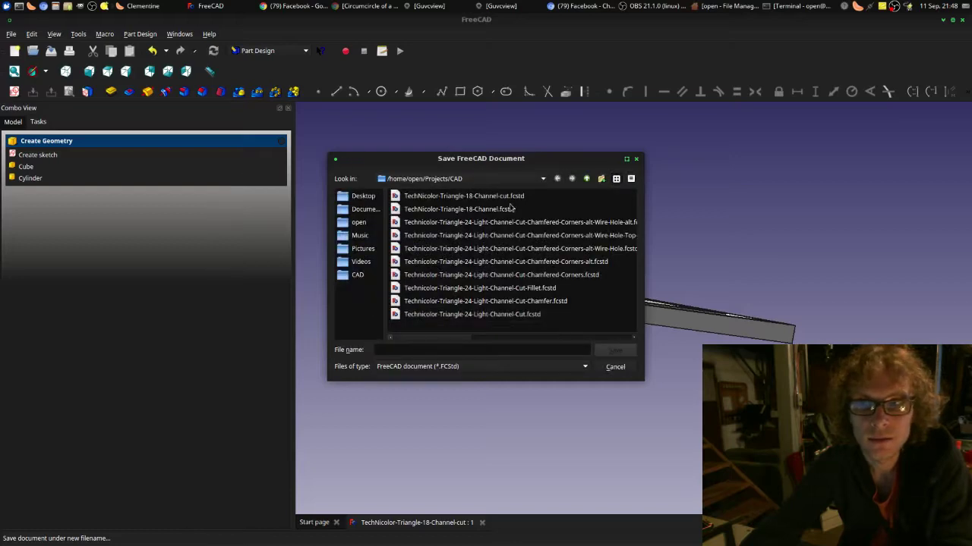
{"action": "left_click", "coordinate": [519, 200]}
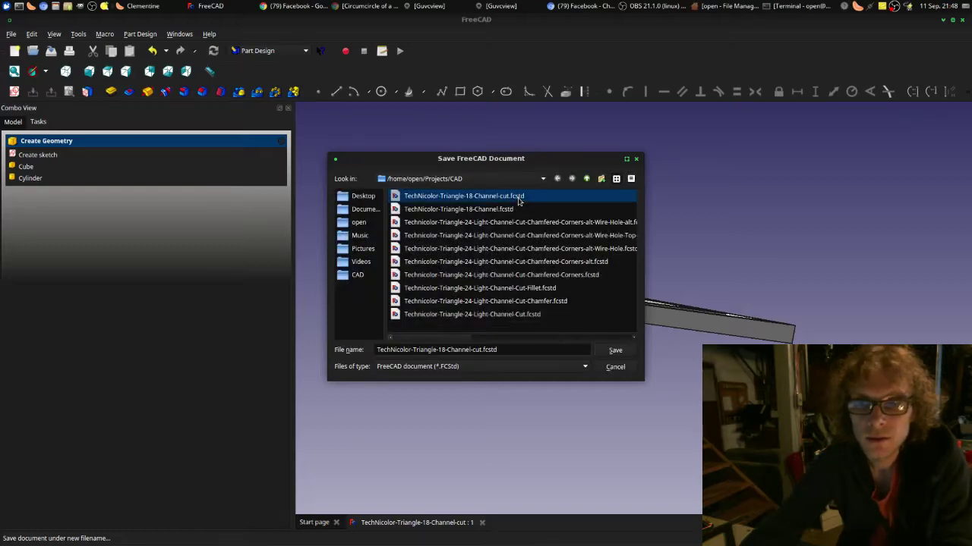
{"action": "left_click", "coordinate": [484, 350]}
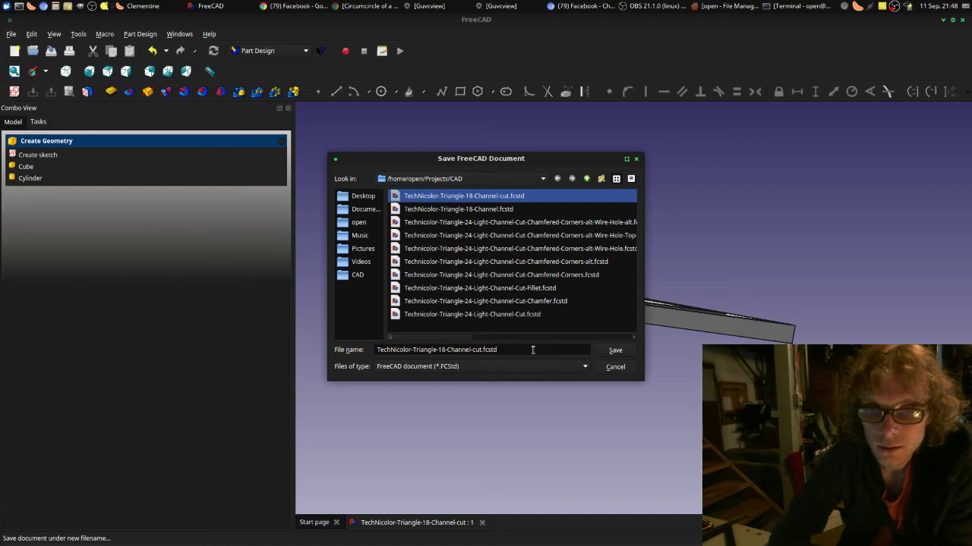
{"action": "key", "text": "Delete"}
{"action": "type", "text": "-Corners"}
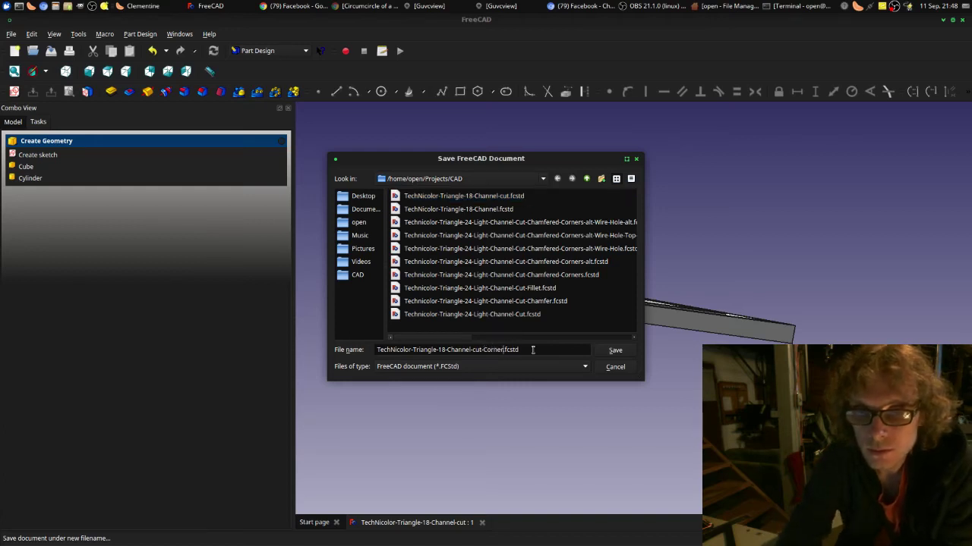
{"action": "left_click", "coordinate": [600, 351]}
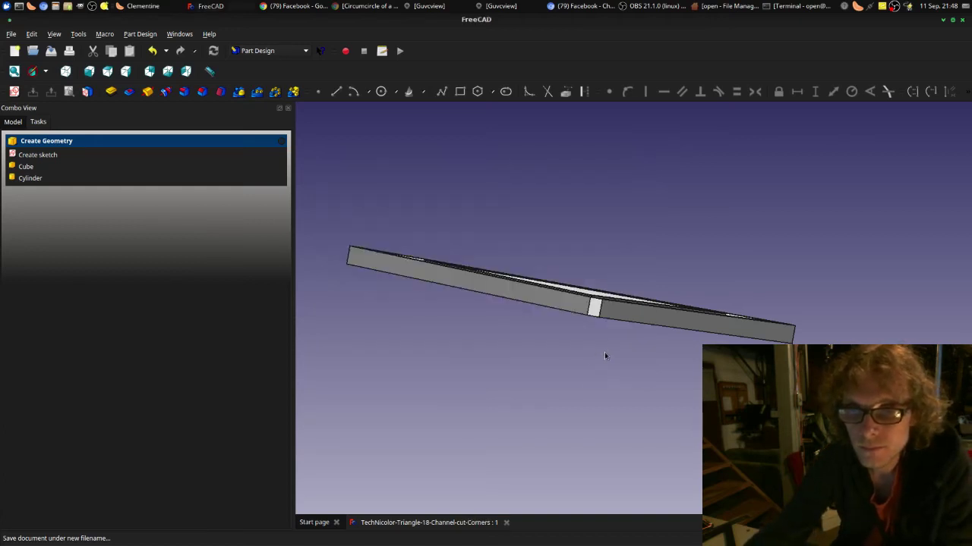
Step: Select the small chamfer face at the frame corner and open a sketch on it
{"action": "mouse_move", "coordinate": [604, 352]}
{"action": "middle_mouse_down"}
{"action": "mouse_move", "coordinate": [606, 376]}
{"action": "mouse_move", "coordinate": [611, 348]}
{"action": "middle_mouse_up"}
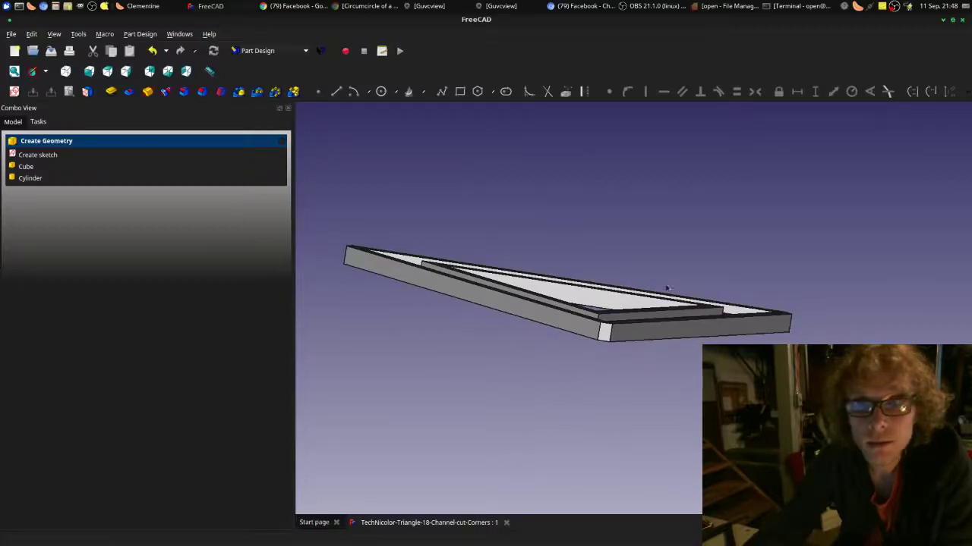
{"action": "left_click", "coordinate": [604, 332]}
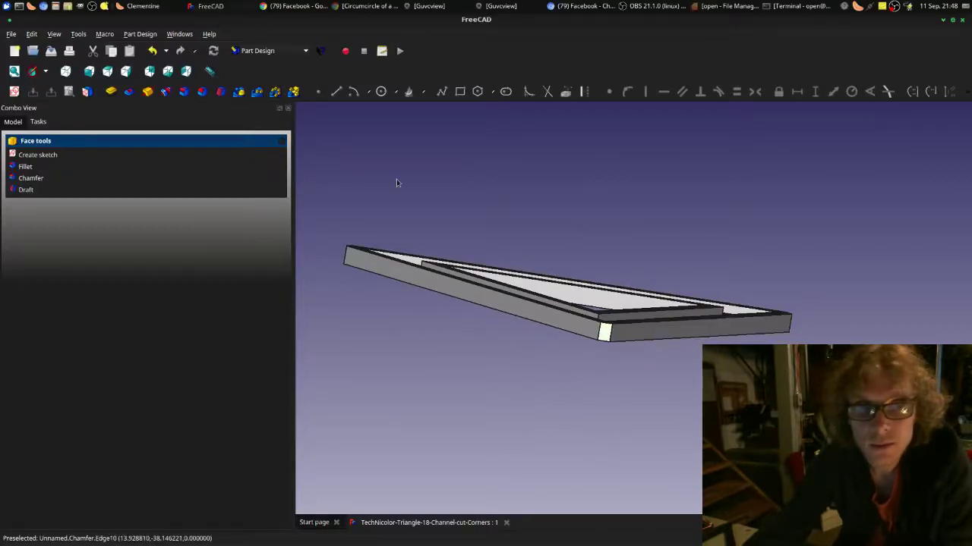
{"action": "left_click", "coordinate": [44, 155]}
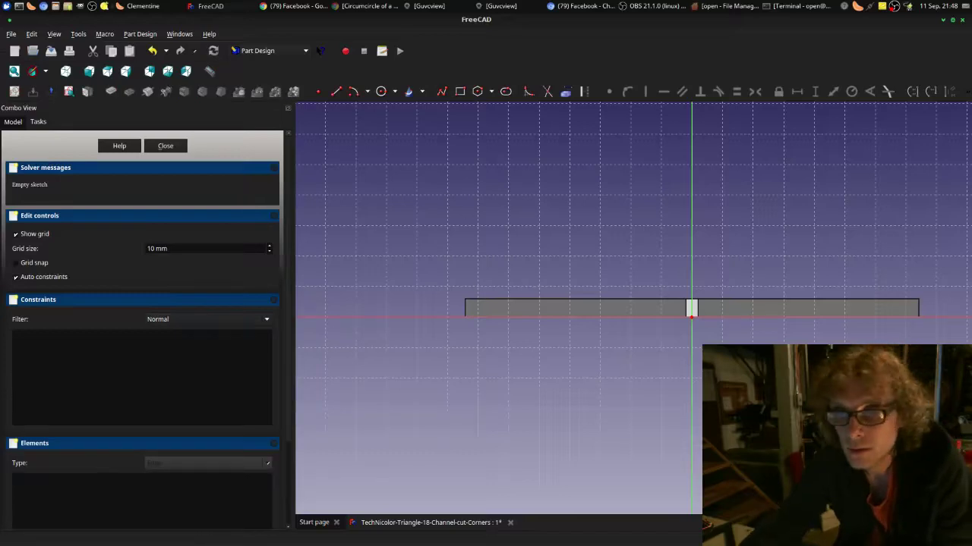
{"action": "scroll", "coordinate": [724, 320], "scroll_direction": "up", "scroll_amount": 5}
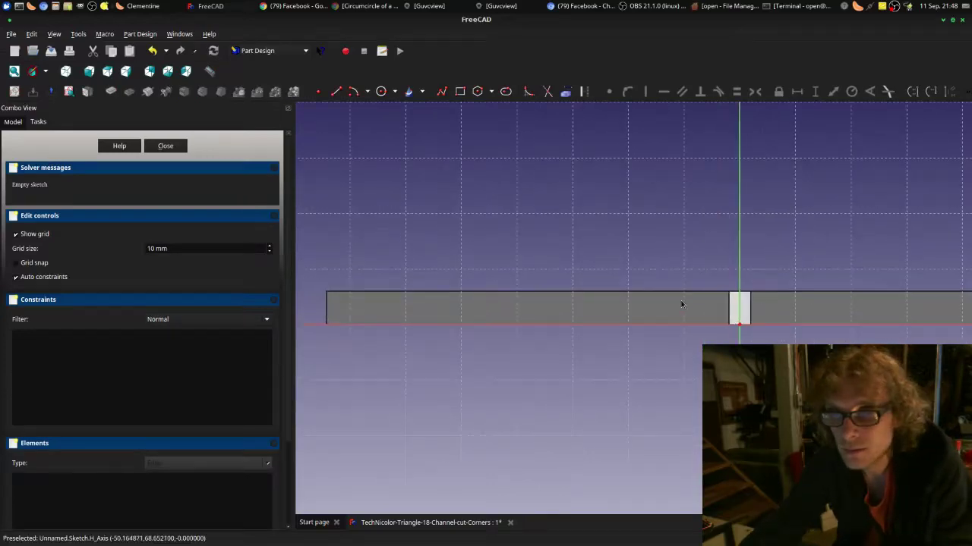
{"action": "scroll", "coordinate": [789, 303], "scroll_direction": "up", "scroll_amount": 1}
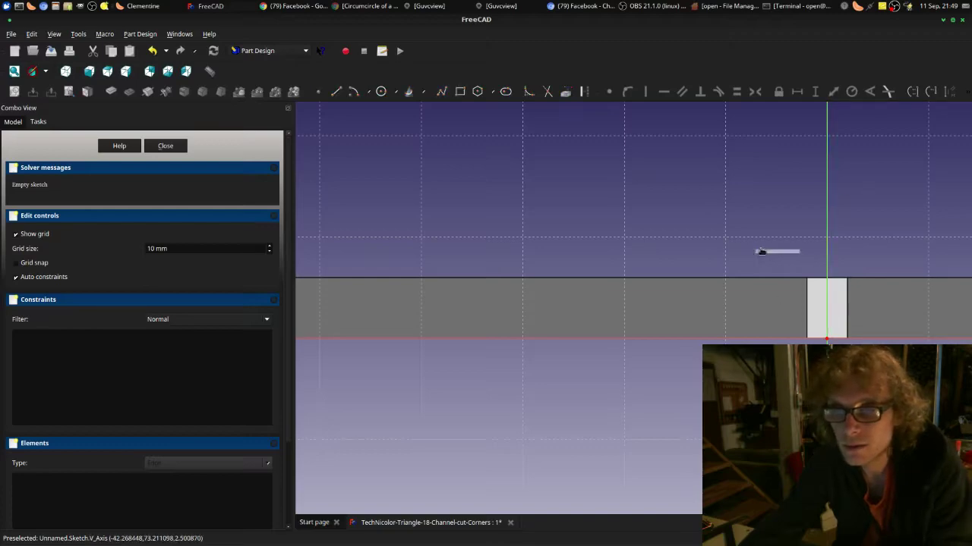
{"action": "mouse_move", "coordinate": [827, 339]}
{"action": "middle_mouse_down"}
{"action": "mouse_move", "coordinate": [729, 311]}
{"action": "mouse_move", "coordinate": [700, 284]}
{"action": "middle_mouse_up"}
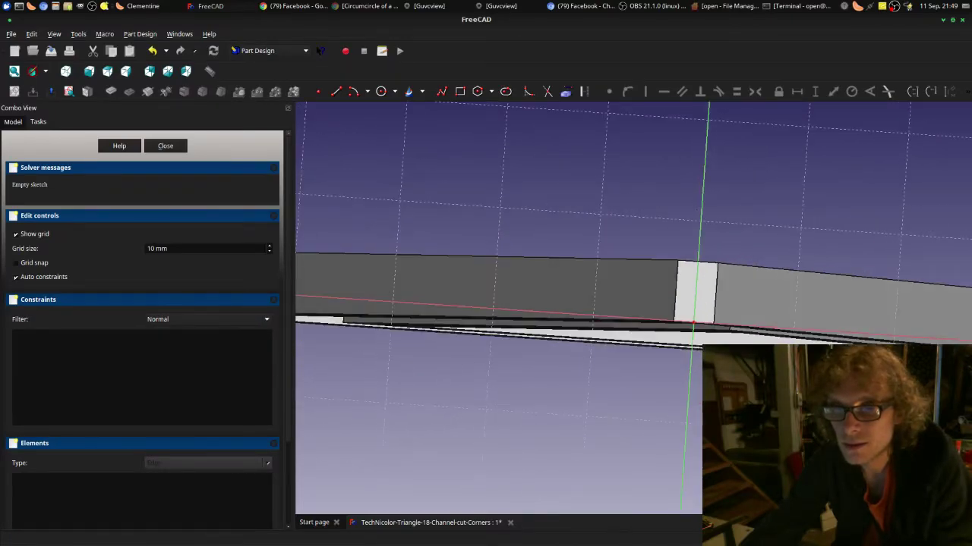
Step: Close the empty sketch and create a new one on the reselected chamfer face
{"action": "left_click", "coordinate": [165, 146]}
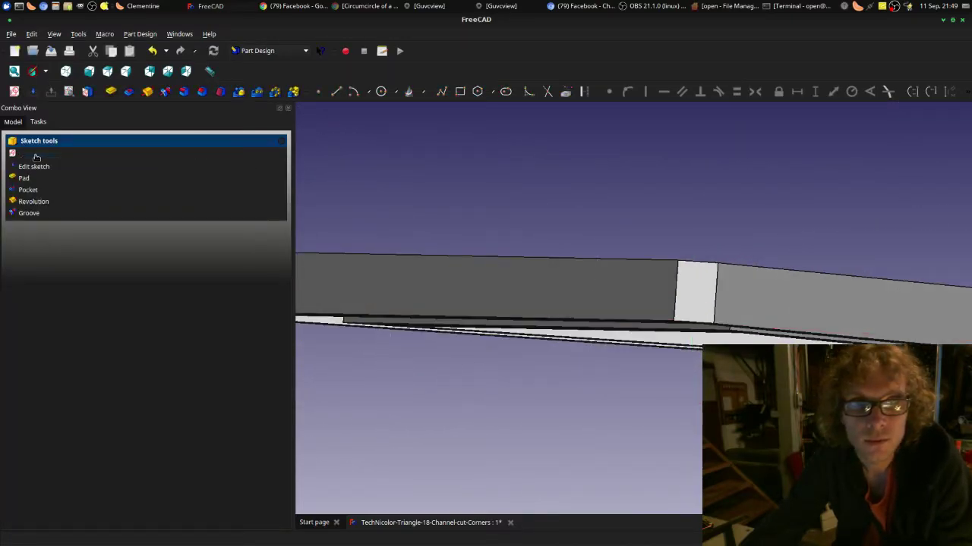
{"action": "left_click", "coordinate": [36, 157]}
{"action": "left_click", "coordinate": [458, 318]}
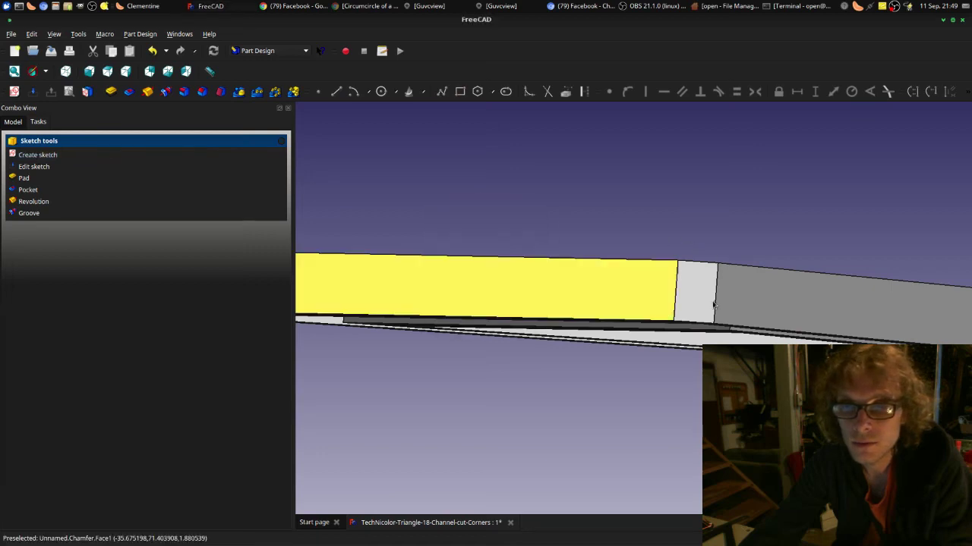
{"action": "left_click", "coordinate": [706, 304]}
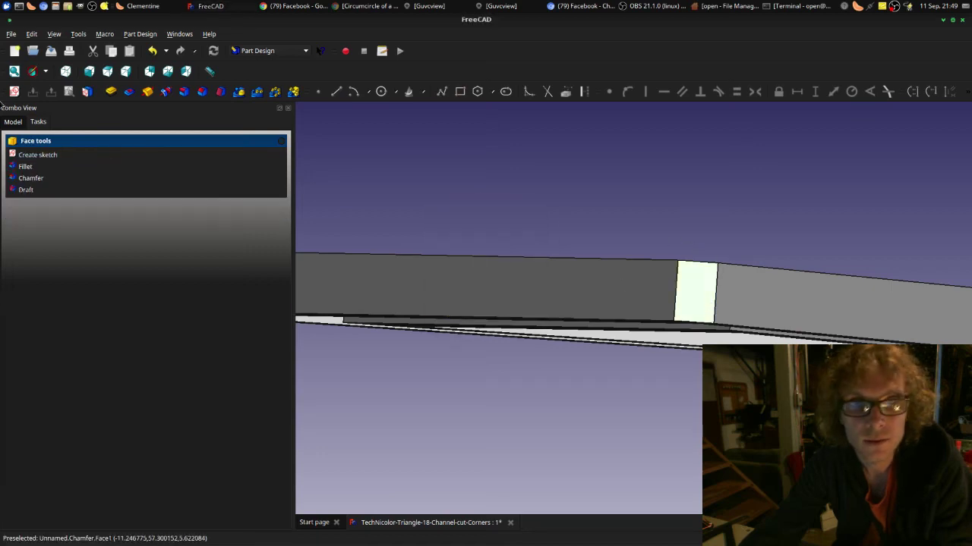
{"action": "left_click", "coordinate": [38, 157]}
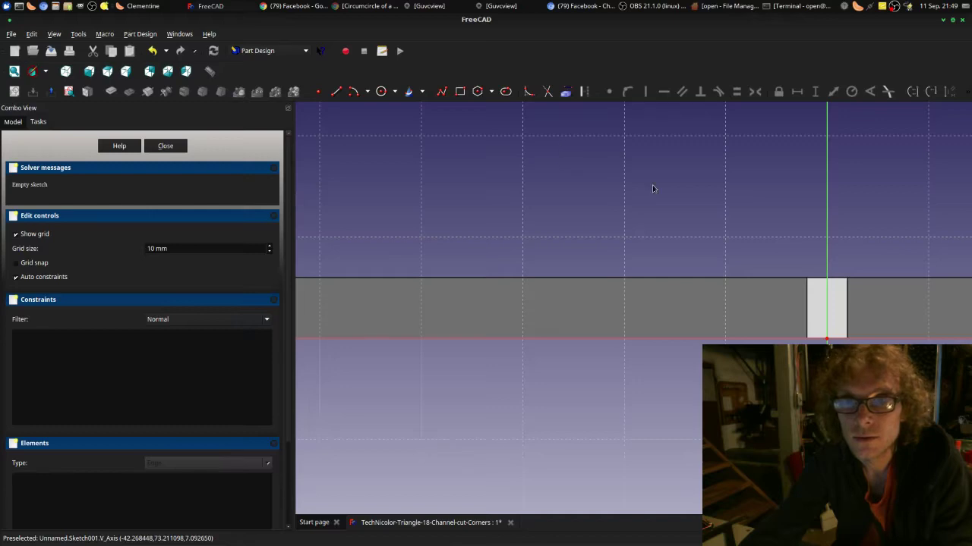
Step: Inspect the chamfered corner, then close the sketch and start another on the chamfer face
{"action": "right_click", "coordinate": [634, 205]}
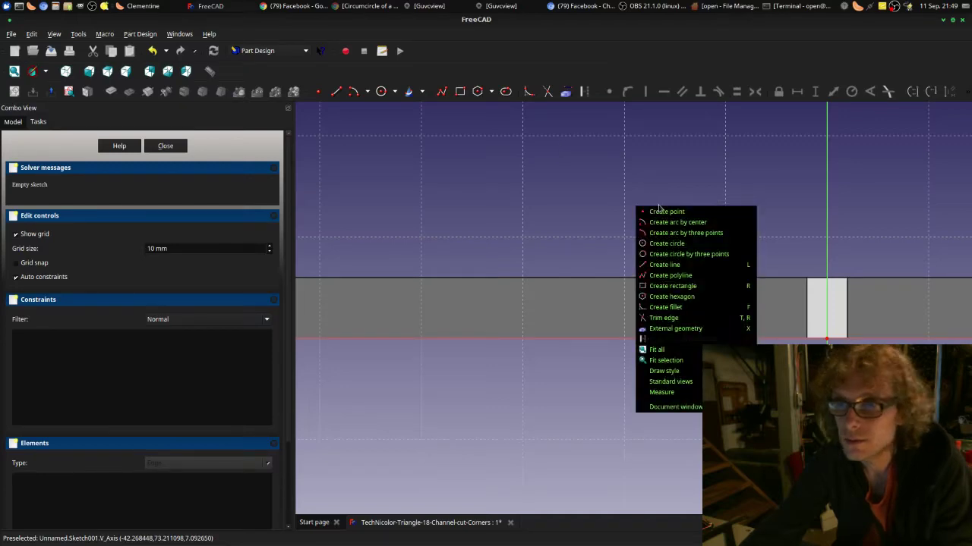
{"action": "left_click", "coordinate": [759, 185]}
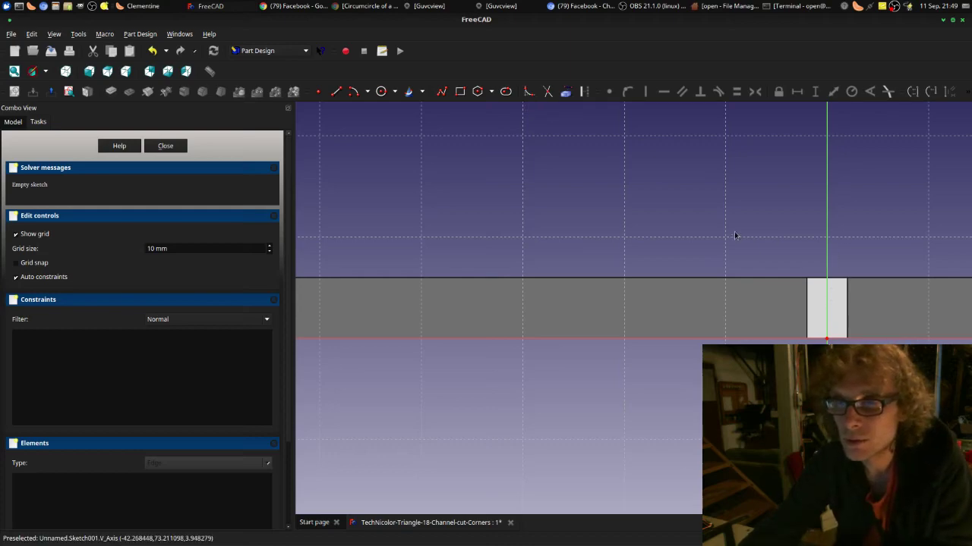
{"action": "mouse_move", "coordinate": [800, 218]}
{"action": "middle_mouse_down"}
{"action": "mouse_move", "coordinate": [748, 223]}
{"action": "mouse_move", "coordinate": [798, 250]}
{"action": "mouse_move", "coordinate": [797, 214]}
{"action": "mouse_move", "coordinate": [783, 215]}
{"action": "middle_mouse_up"}
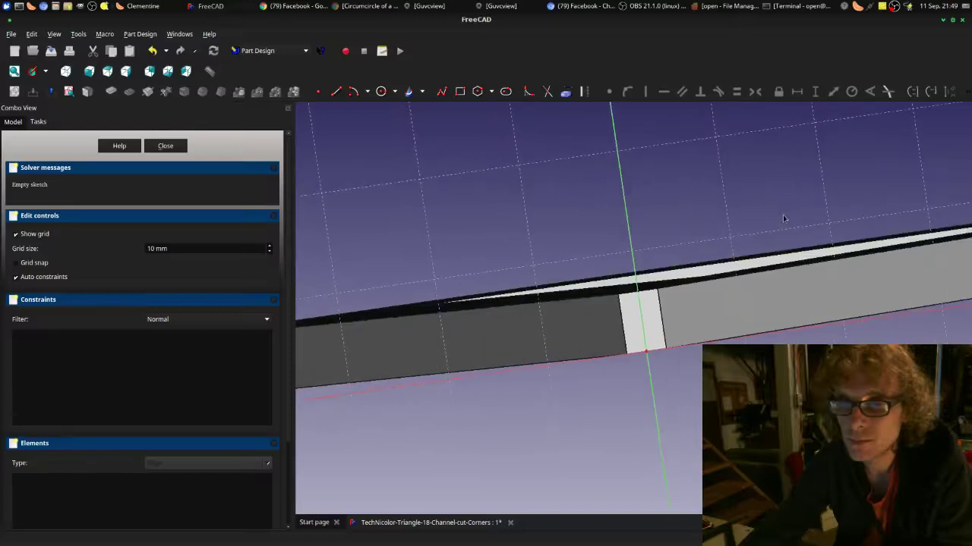
{"action": "right_click", "coordinate": [737, 205]}
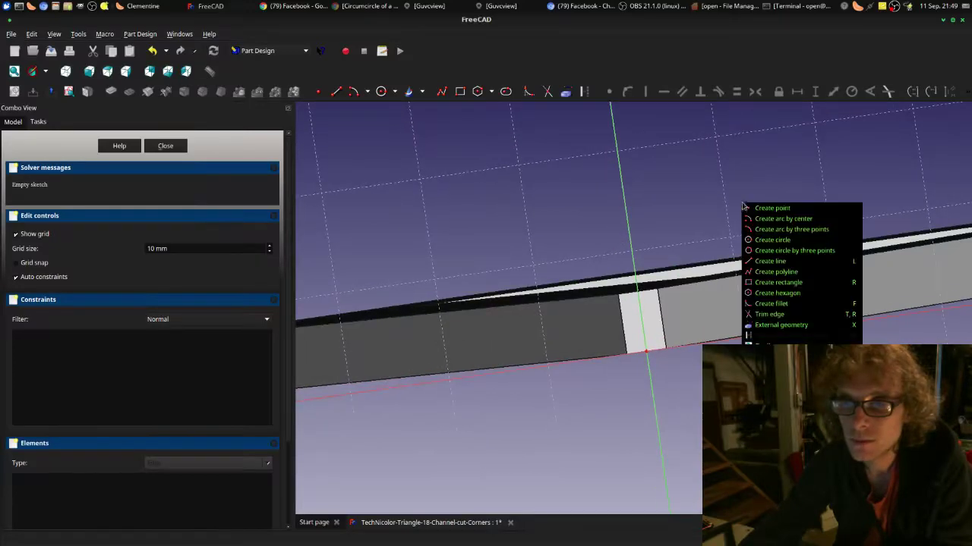
{"action": "left_click", "coordinate": [701, 199]}
{"action": "right_click", "coordinate": [645, 213]}
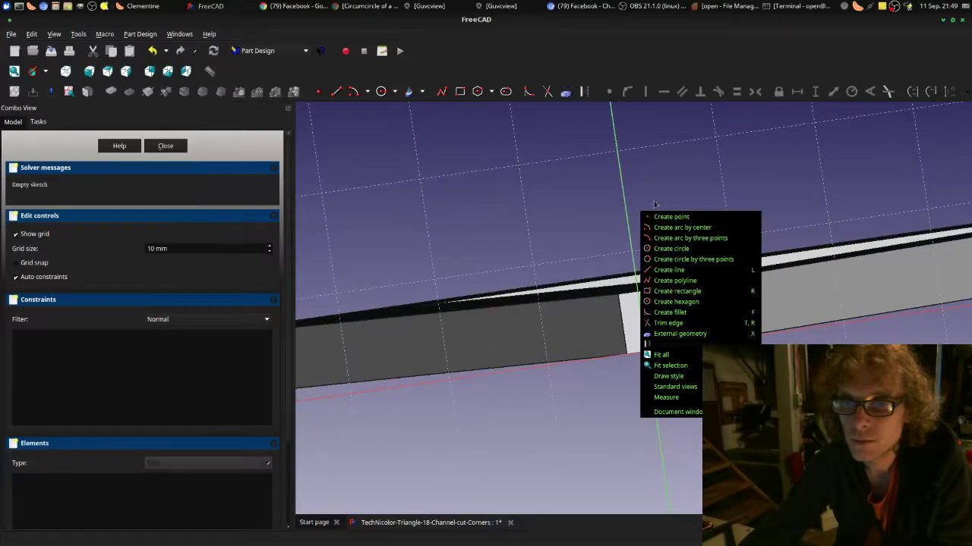
{"action": "left_click", "coordinate": [656, 204]}
{"action": "mouse_move", "coordinate": [732, 206]}
{"action": "middle_mouse_down"}
{"action": "mouse_move", "coordinate": [661, 219]}
{"action": "mouse_move", "coordinate": [827, 199]}
{"action": "mouse_move", "coordinate": [700, 143]}
{"action": "mouse_move", "coordinate": [736, 157]}
{"action": "mouse_move", "coordinate": [746, 187]}
{"action": "mouse_move", "coordinate": [738, 180]}
{"action": "middle_mouse_up"}
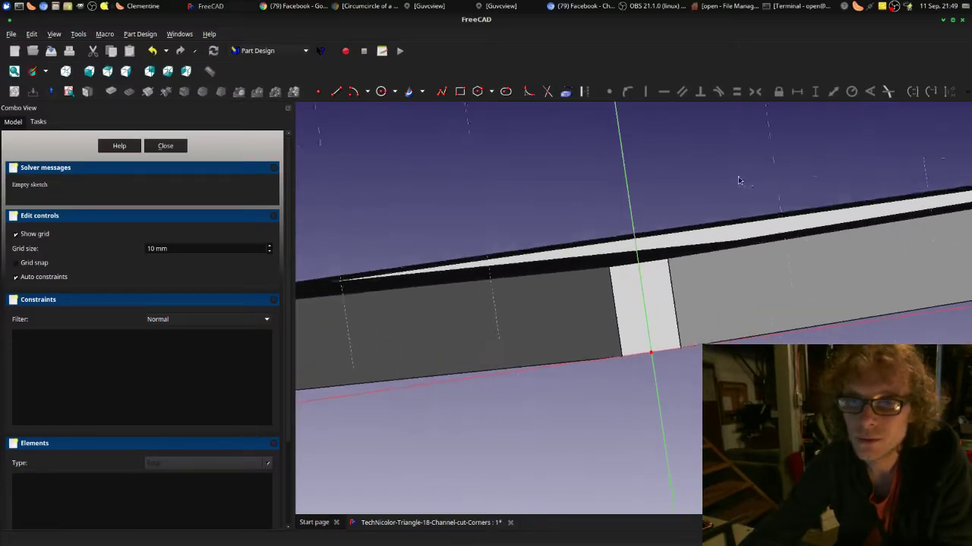
{"action": "left_click", "coordinate": [165, 146]}
{"action": "left_click", "coordinate": [644, 287]}
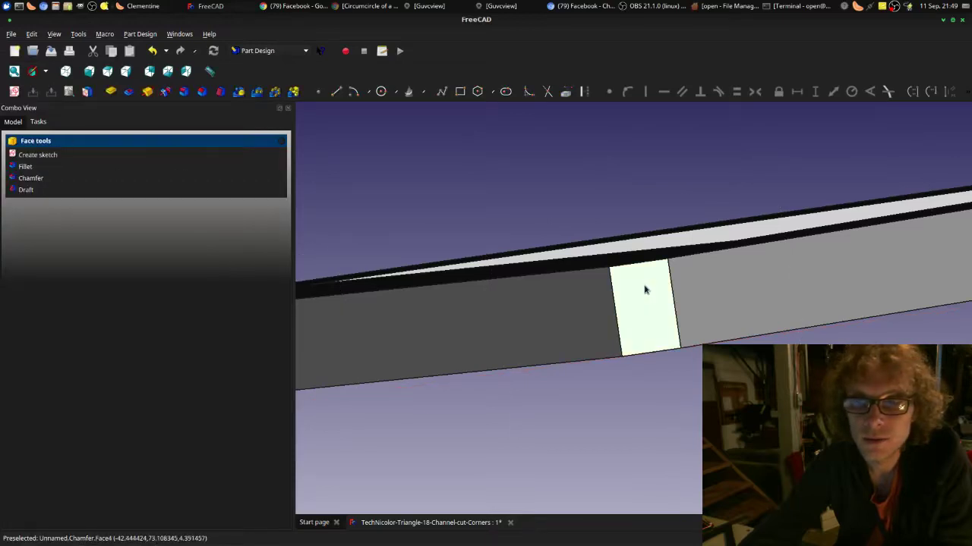
{"action": "left_click", "coordinate": [36, 154]}
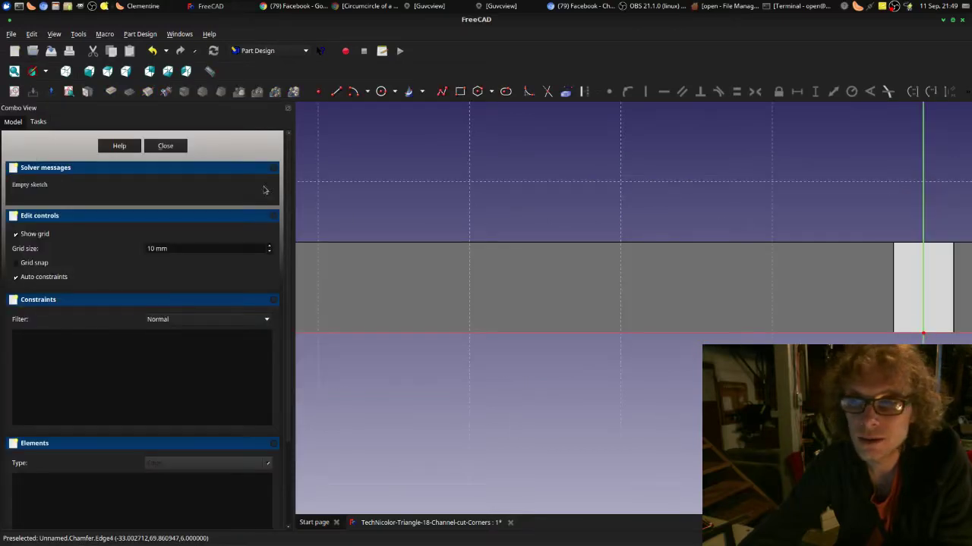
Step: Centre the chamfer face in view and make several abandoned attempts at starting a slot
{"action": "mouse_move", "coordinate": [787, 210]}
{"action": "middle_mouse_down"}
{"action": "mouse_move", "coordinate": [551, 200]}
{"action": "mouse_move", "coordinate": [468, 223]}
{"action": "middle_mouse_up"}
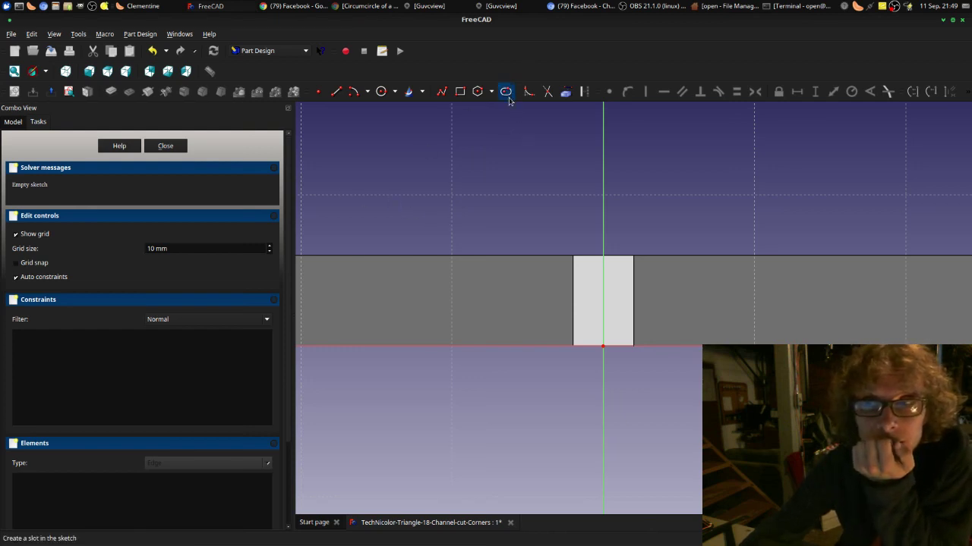
{"action": "scroll", "coordinate": [588, 237], "scroll_direction": "up", "scroll_amount": 2}
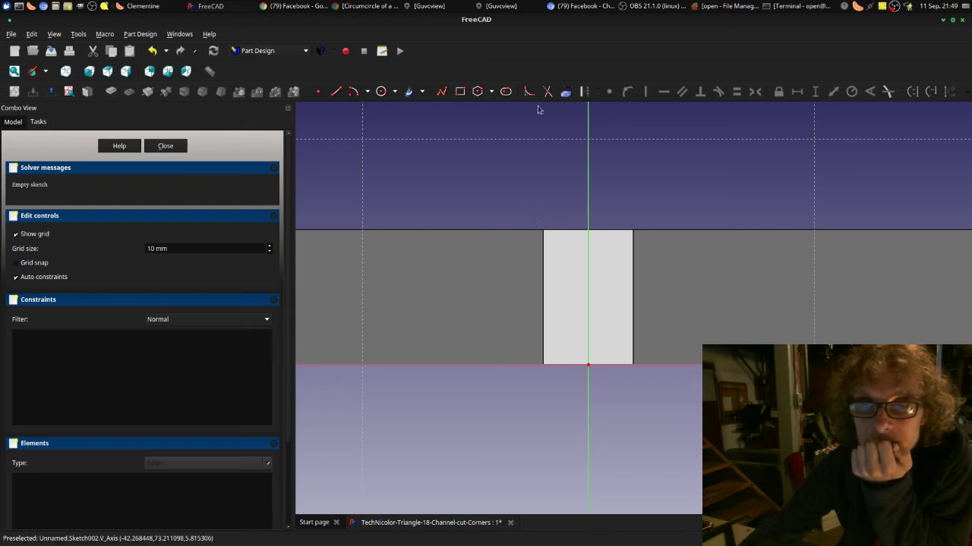
{"action": "left_click", "coordinate": [505, 92]}
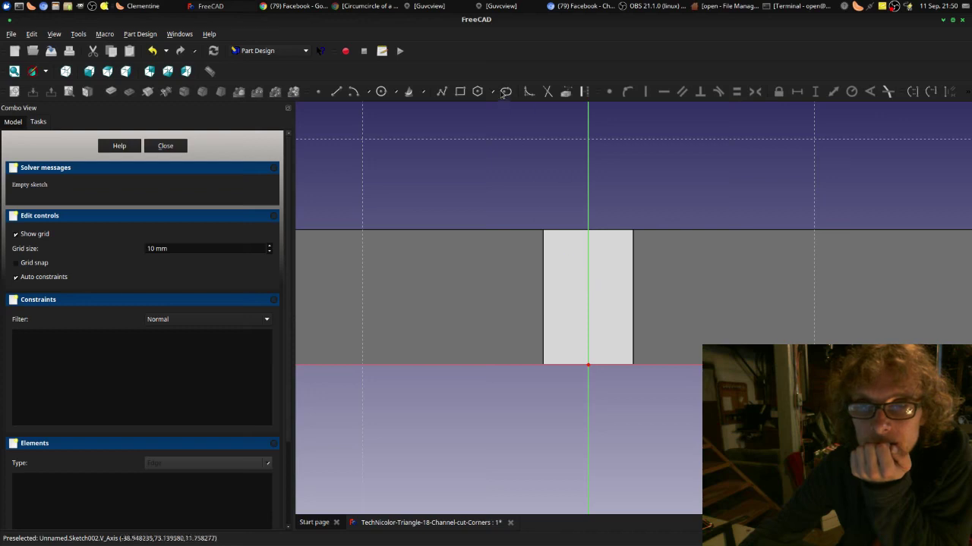
{"action": "left_click", "coordinate": [556, 268]}
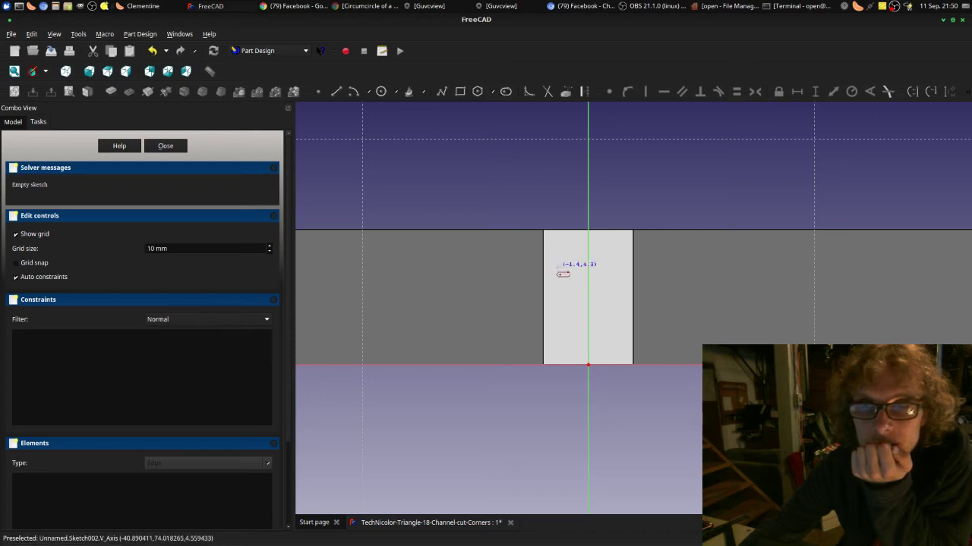
{"action": "right_click", "coordinate": [613, 298]}
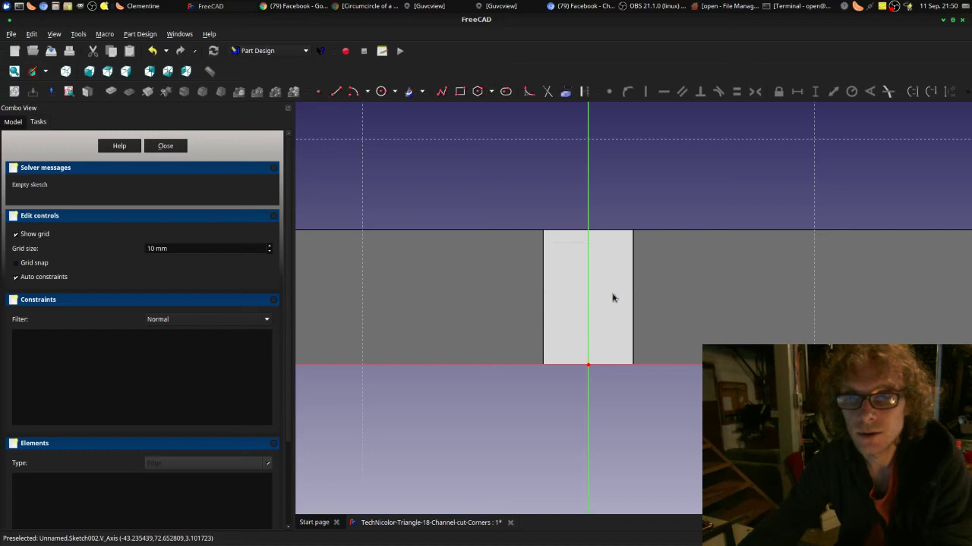
{"action": "left_click", "coordinate": [506, 91]}
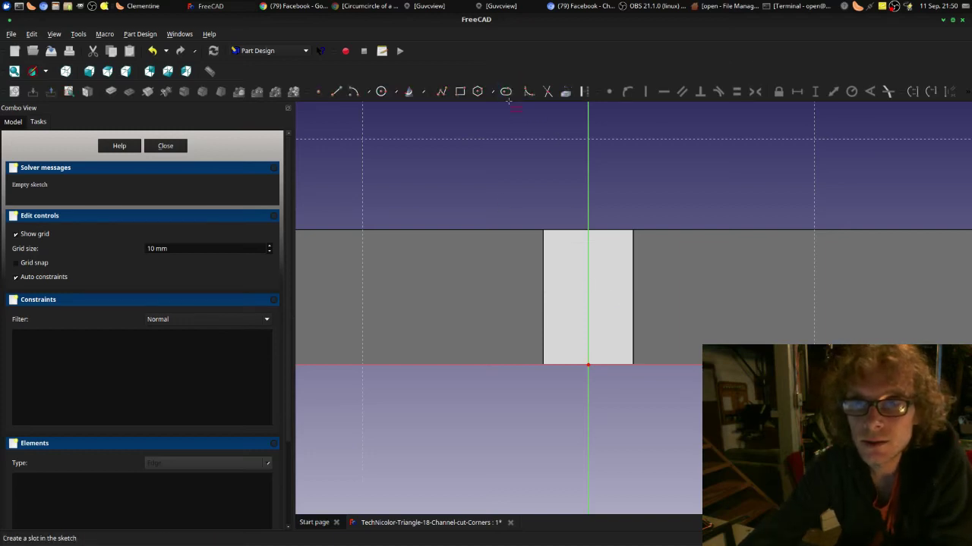
{"action": "left_click", "coordinate": [549, 284]}
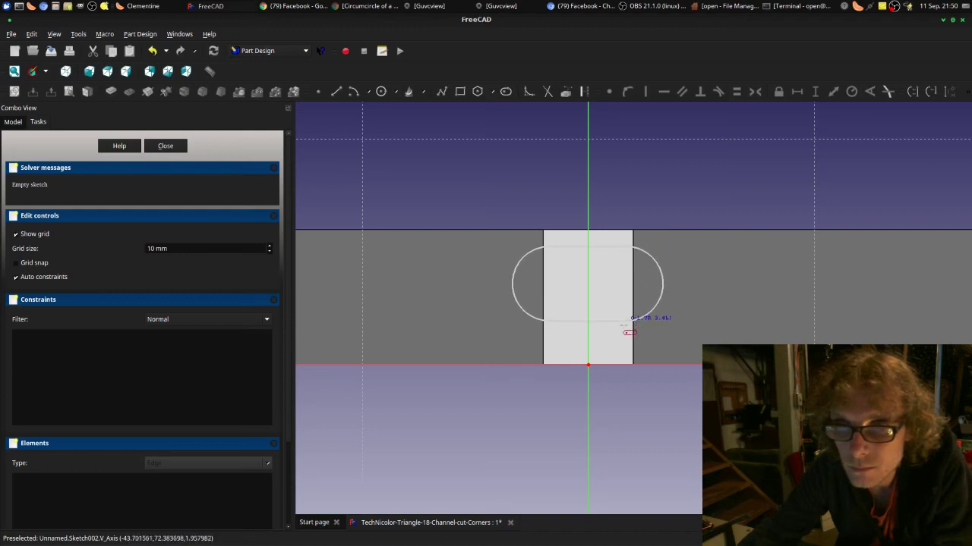
{"action": "right_click", "coordinate": [622, 319]}
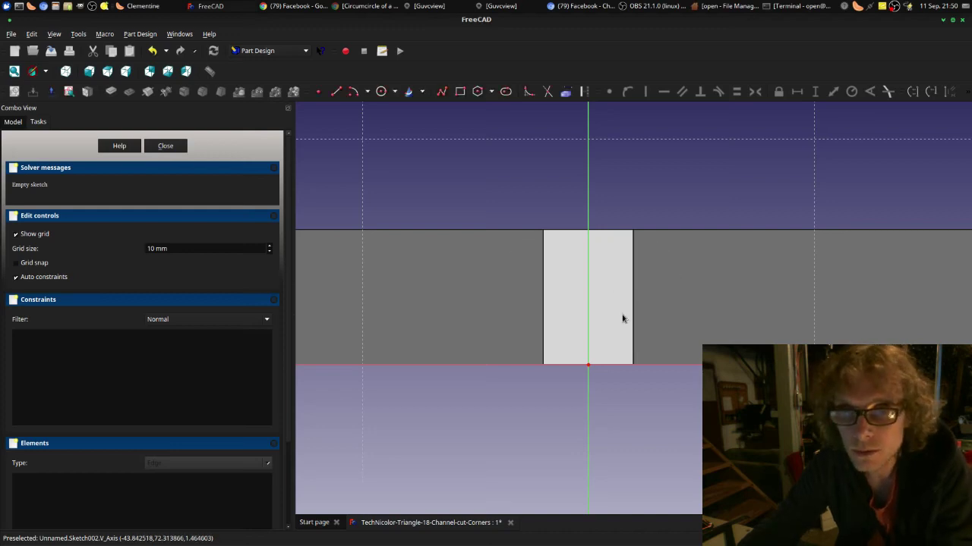
{"action": "left_click", "coordinate": [505, 91]}
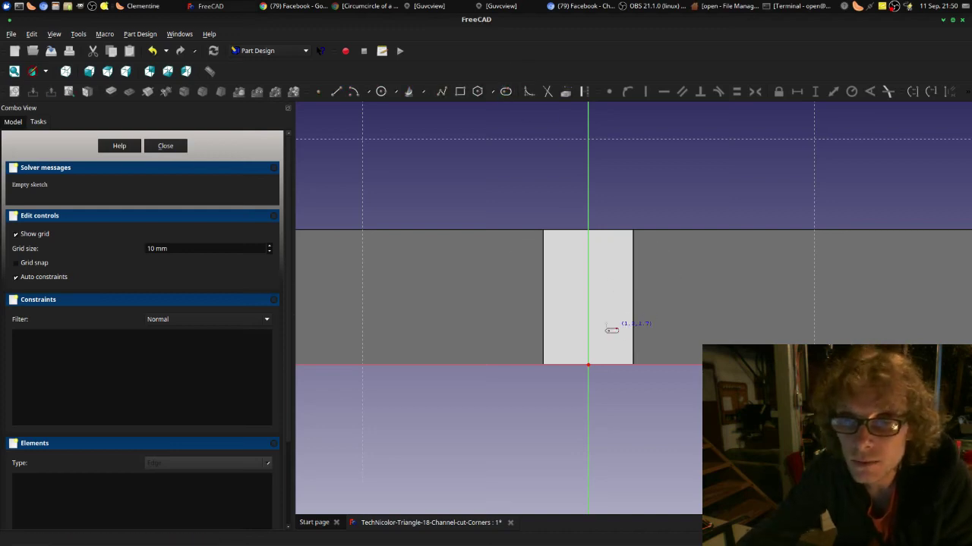
{"action": "left_click", "coordinate": [567, 296]}
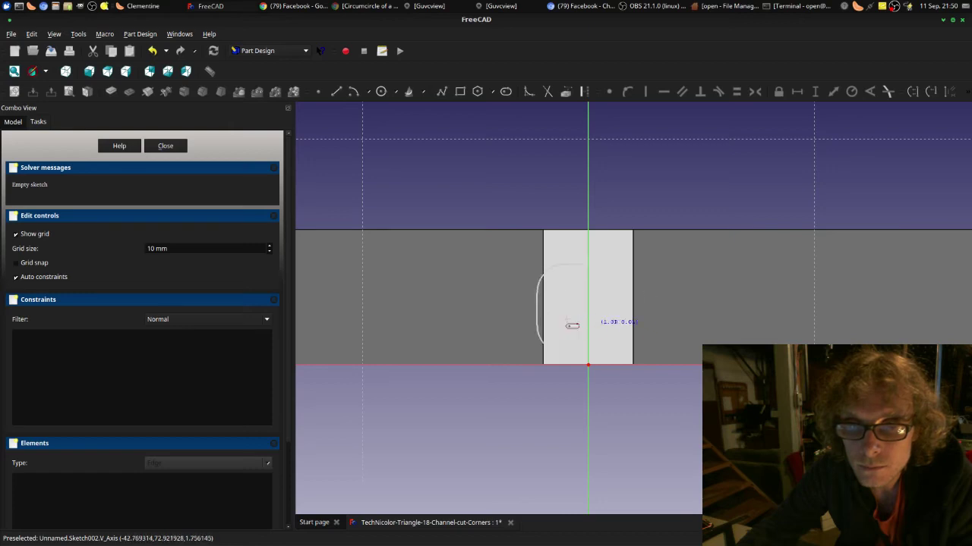
{"action": "right_click", "coordinate": [564, 307]}
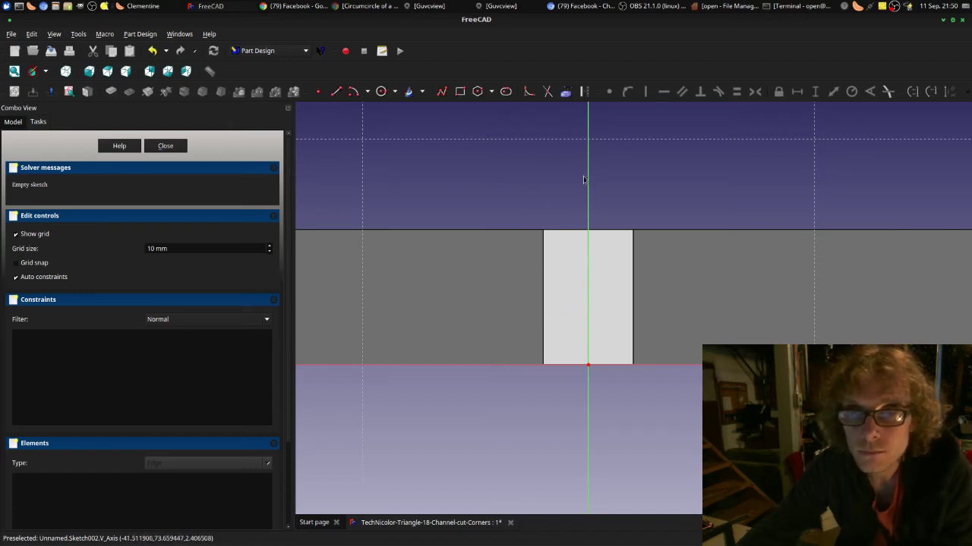
{"action": "left_click", "coordinate": [506, 92]}
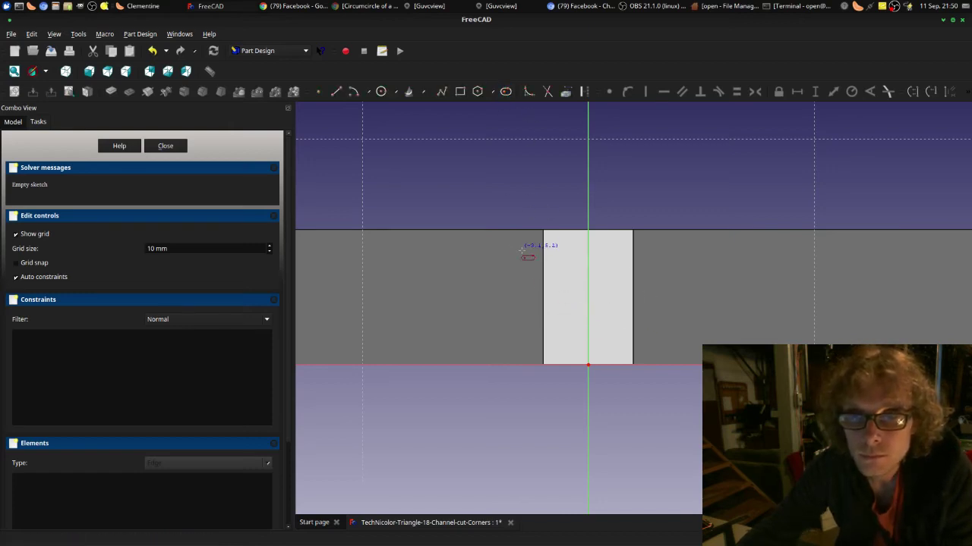
{"action": "left_click", "coordinate": [544, 314]}
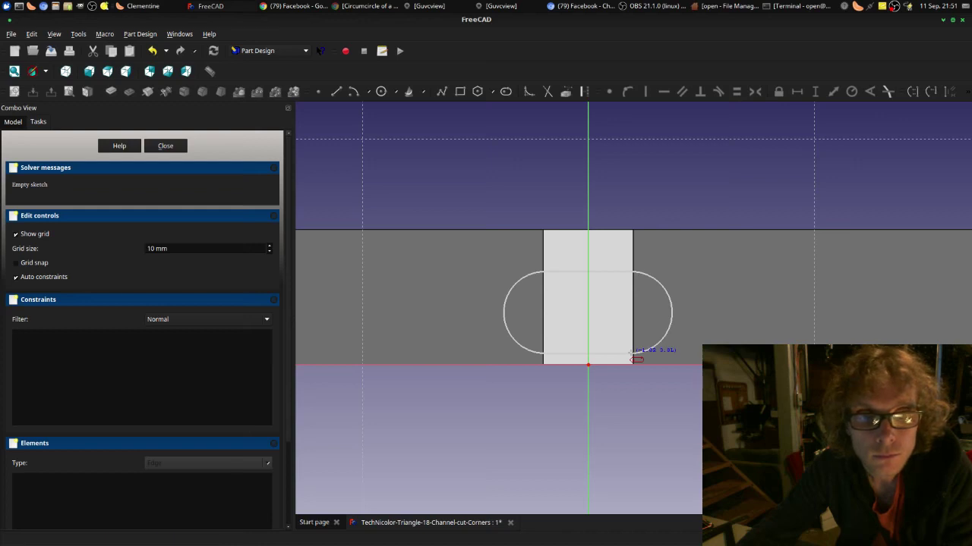
{"action": "right_click", "coordinate": [632, 354]}
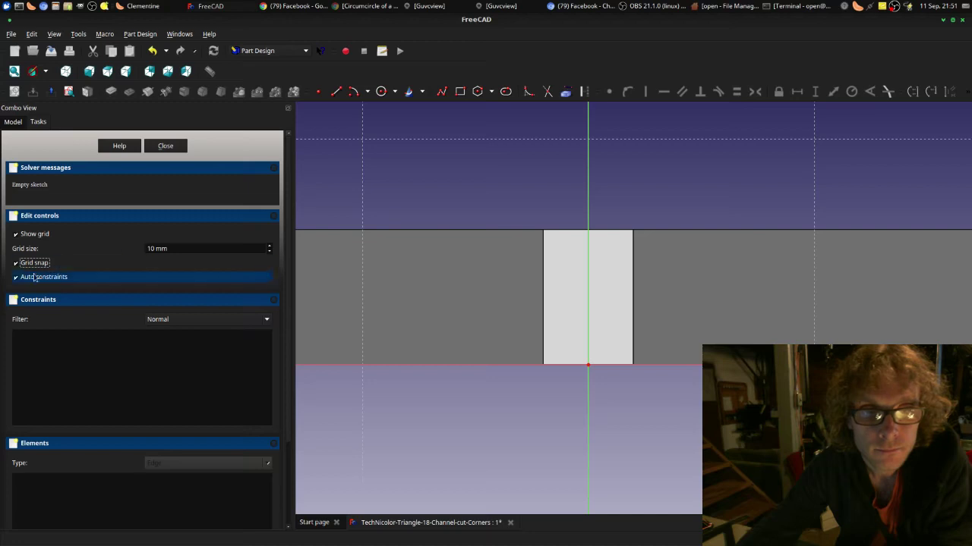
Step: Turn off automatic constraints and retry placing the slot's first arc centre
{"action": "left_click", "coordinate": [30, 277]}
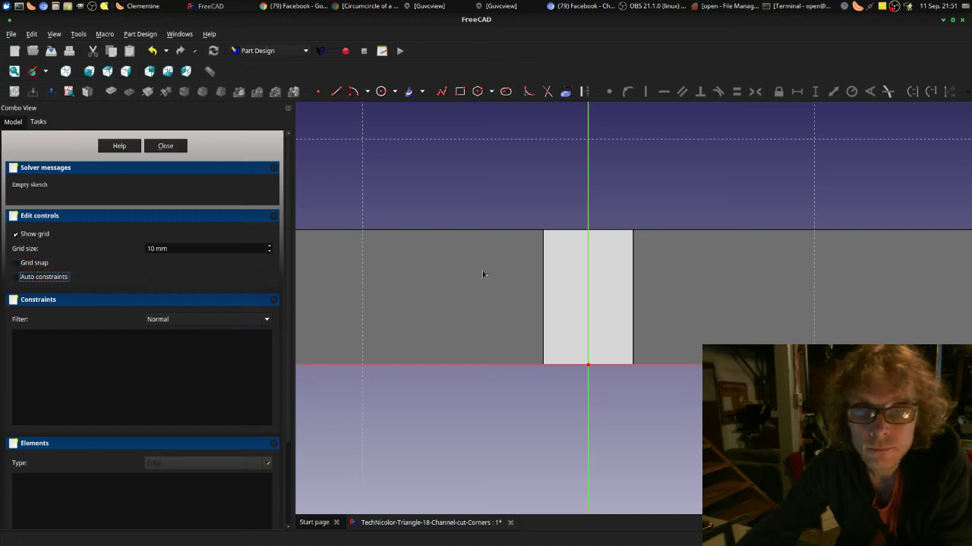
{"action": "left_click", "coordinate": [505, 91]}
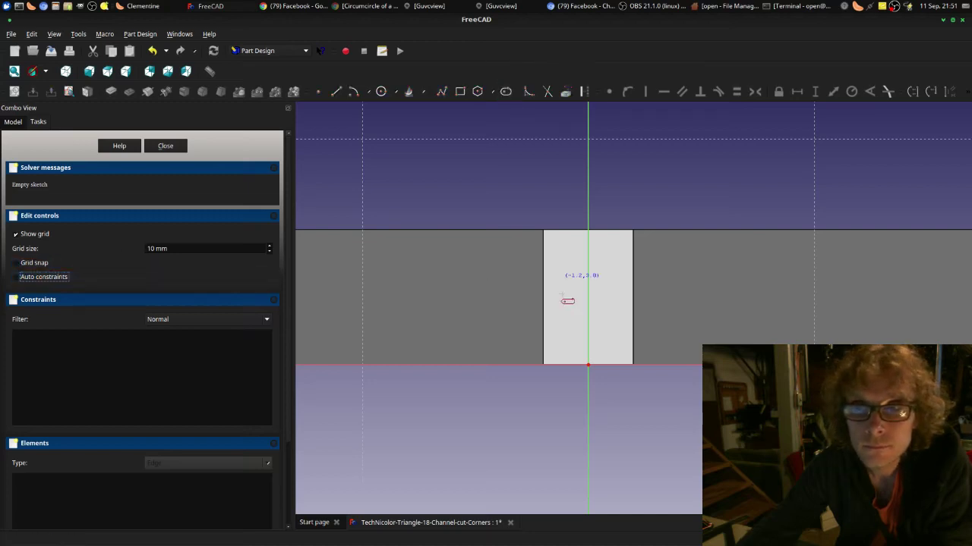
{"action": "left_click", "coordinate": [526, 279]}
{"action": "key", "text": "Escape"}
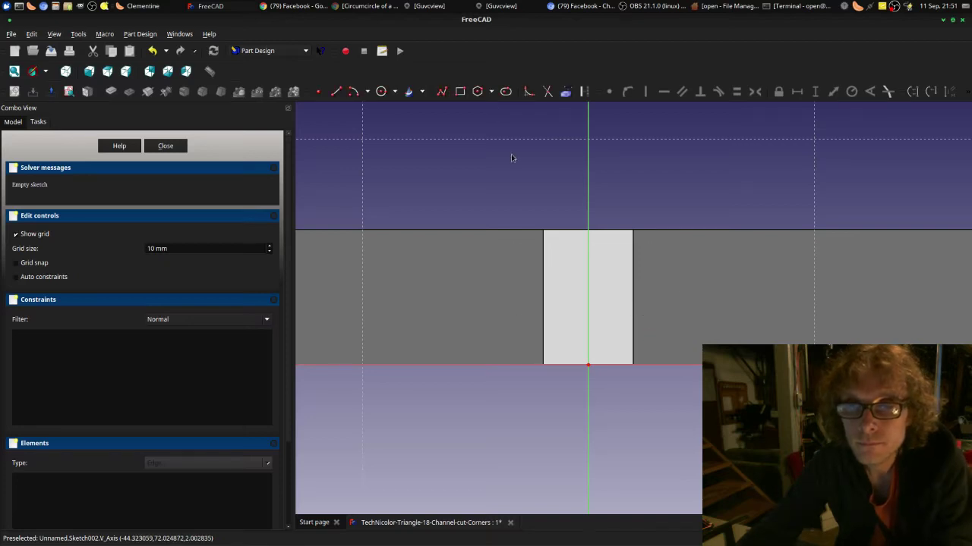
{"action": "left_click", "coordinate": [506, 91]}
{"action": "left_click", "coordinate": [558, 274]}
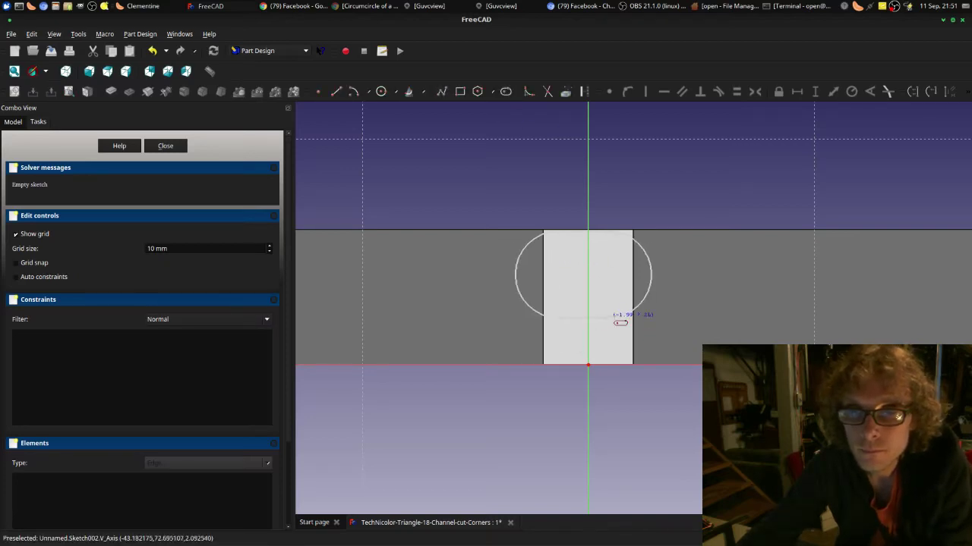
{"action": "key", "text": "Escape"}
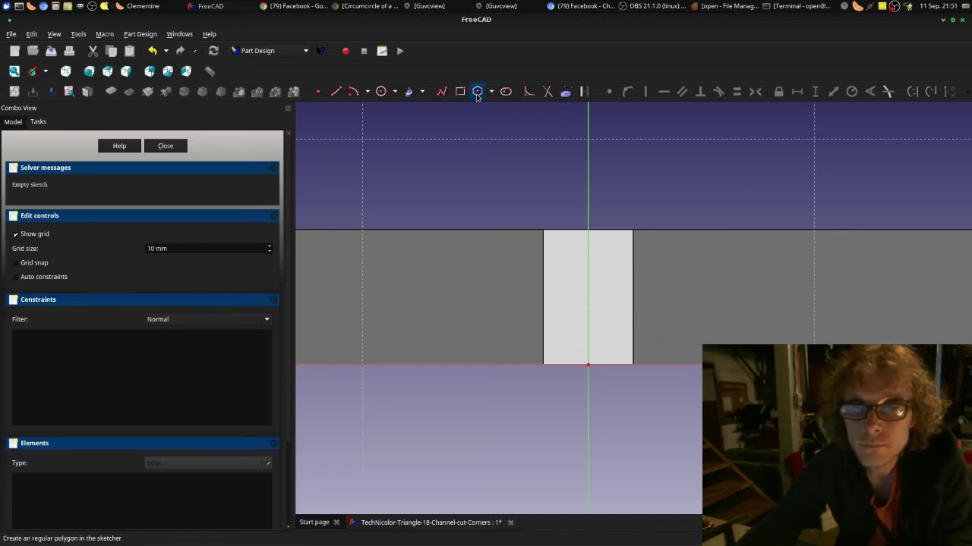
{"action": "left_click", "coordinate": [505, 91]}
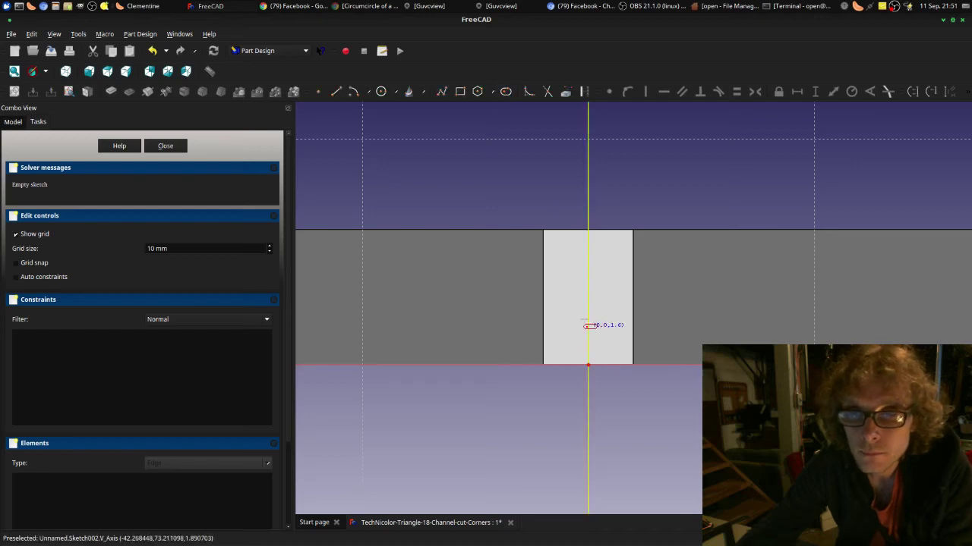
{"action": "left_click", "coordinate": [544, 315]}
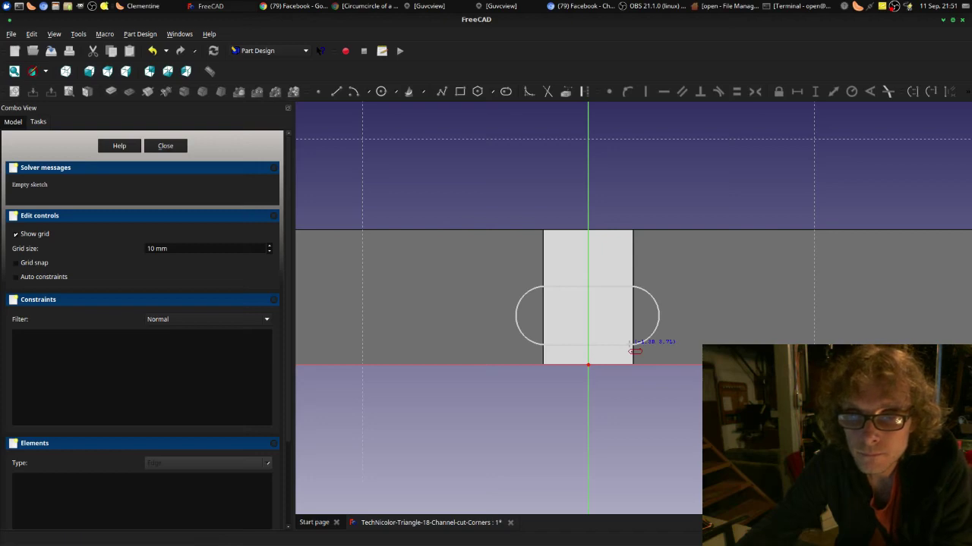
{"action": "right_click", "coordinate": [633, 349]}
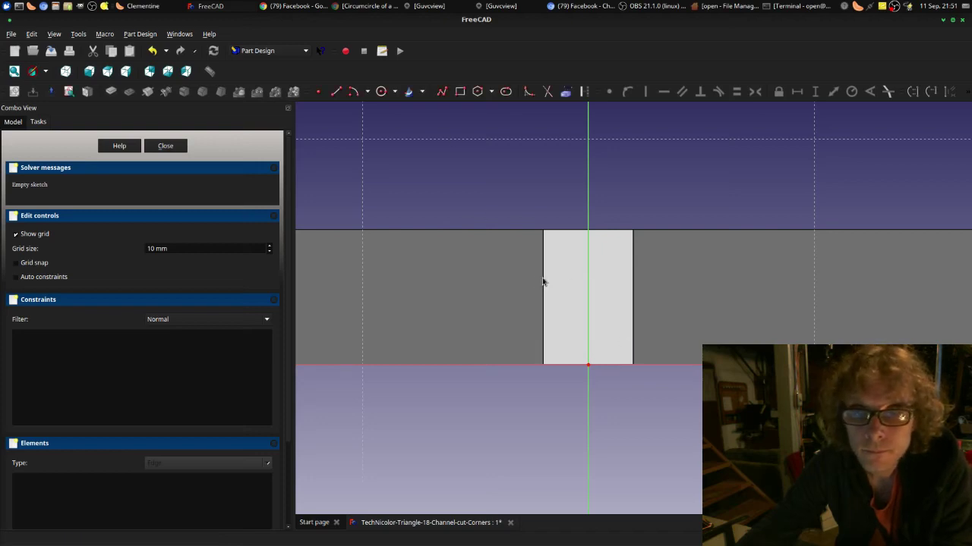
Step: Draw the horizontal slot from left of the channel to past its right side, then view straight-on
{"action": "left_click", "coordinate": [506, 91]}
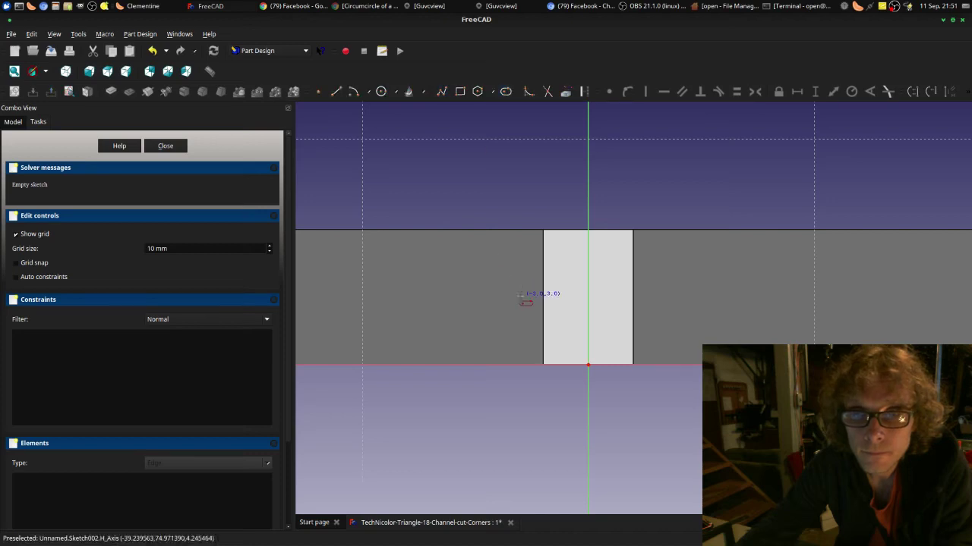
{"action": "left_click", "coordinate": [515, 295]}
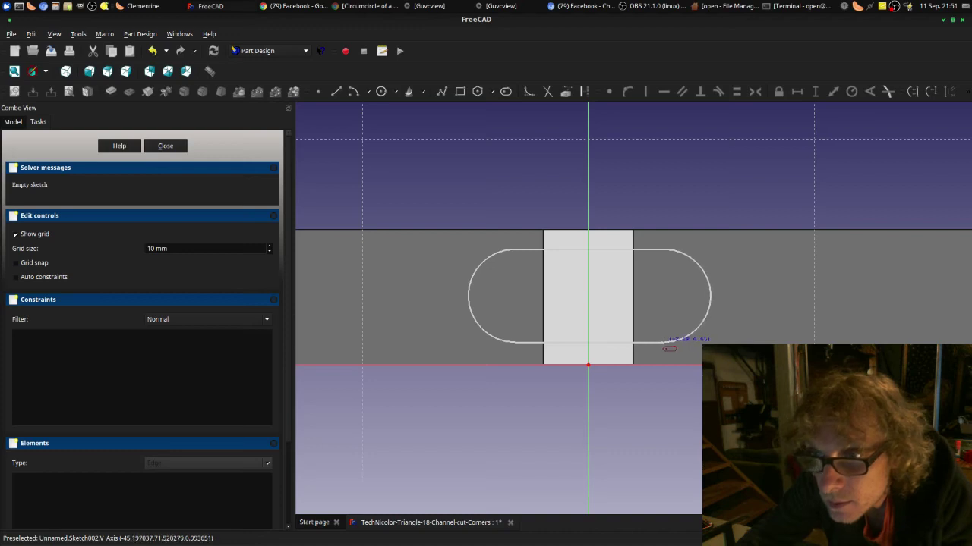
{"action": "left_click", "coordinate": [664, 341]}
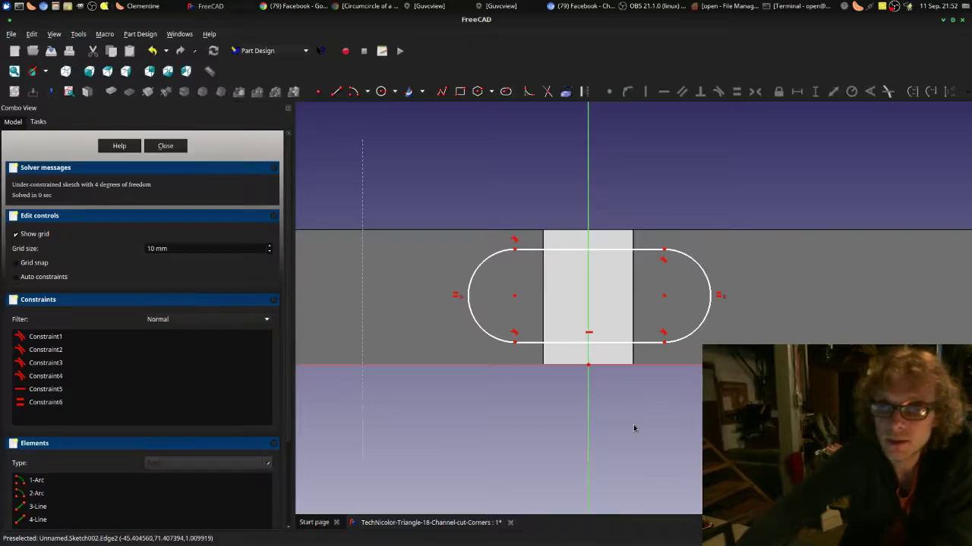
{"action": "mouse_move", "coordinate": [630, 427]}
{"action": "middle_mouse_down"}
{"action": "mouse_move", "coordinate": [618, 385]}
{"action": "mouse_move", "coordinate": [618, 433]}
{"action": "mouse_move", "coordinate": [631, 427]}
{"action": "middle_mouse_up"}
{"action": "key", "text": "1"}
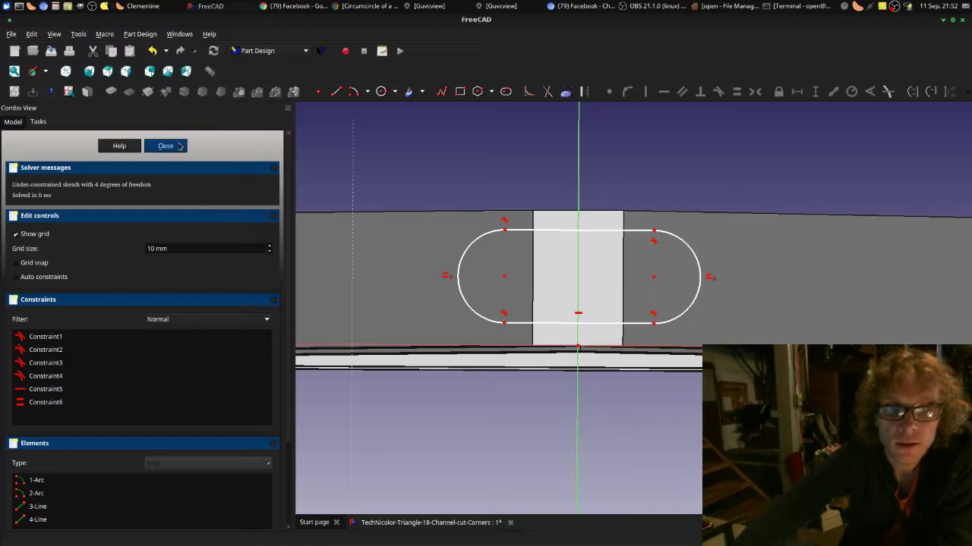
Step: Close the slot sketch and start a Pocket from it, raising the depth to 10 mm
{"action": "left_click", "coordinate": [165, 146]}
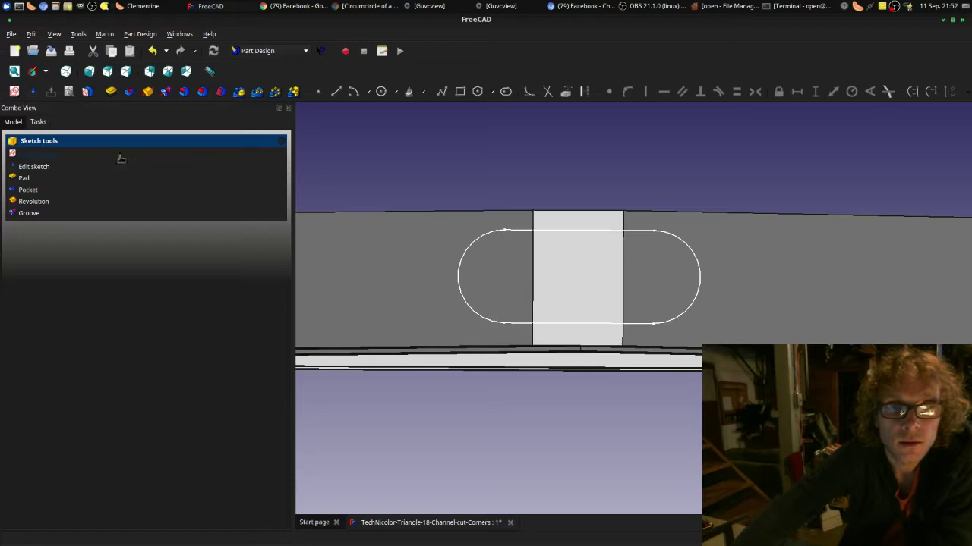
{"action": "left_click", "coordinate": [35, 191]}
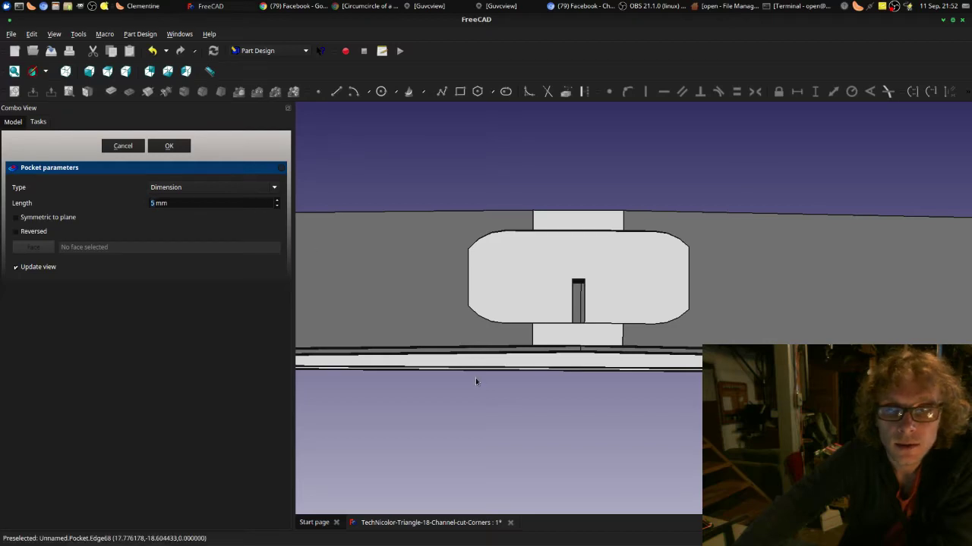
{"action": "left_click", "coordinate": [278, 201]}
{"action": "left_click", "coordinate": [278, 202]}
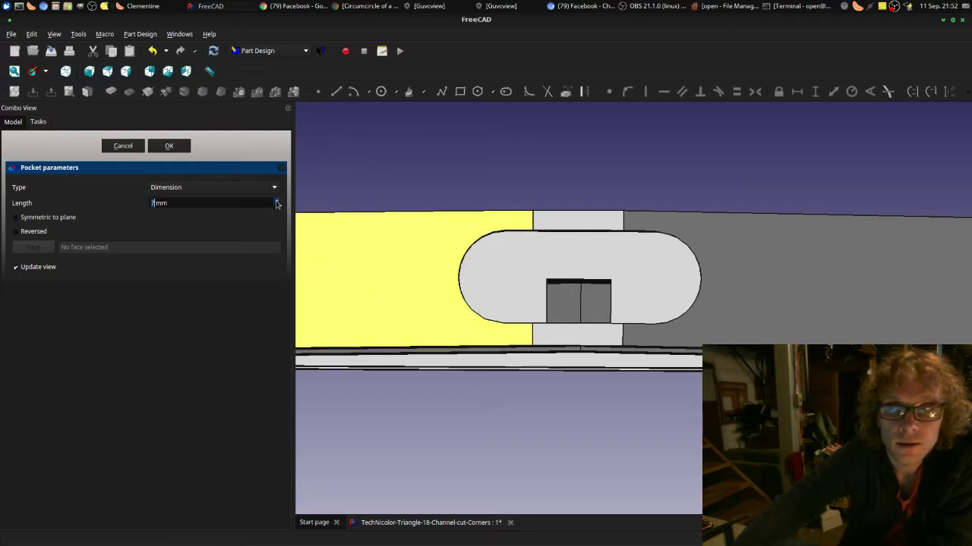
{"action": "left_click", "coordinate": [278, 201]}
{"action": "left_click", "coordinate": [277, 201]}
{"action": "left_click", "coordinate": [277, 201]}
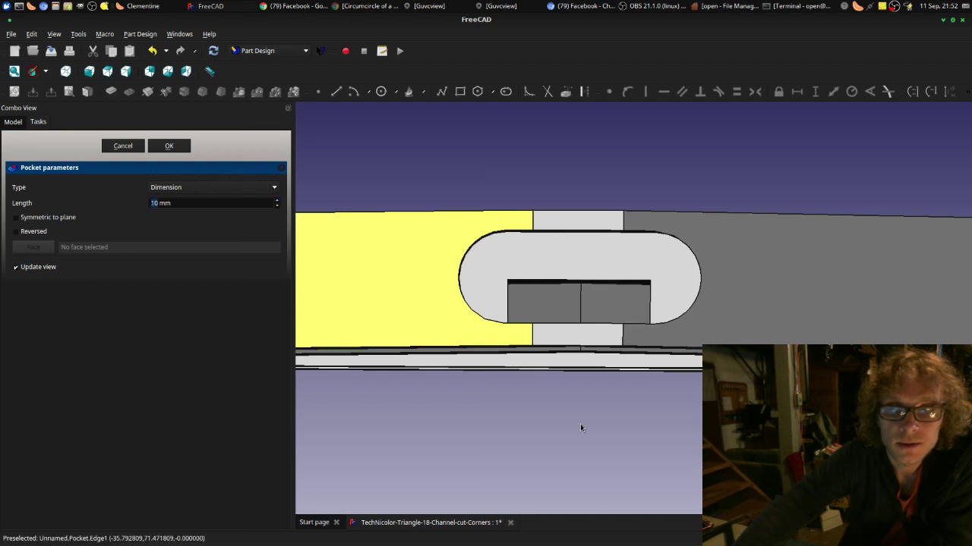
Step: Check the cut from several angles, set the pocket depth to 27 mm and confirm
{"action": "mouse_move", "coordinate": [580, 423]}
{"action": "middle_mouse_down"}
{"action": "mouse_move", "coordinate": [640, 462]}
{"action": "mouse_move", "coordinate": [630, 423]}
{"action": "mouse_move", "coordinate": [626, 468]}
{"action": "mouse_move", "coordinate": [625, 451]}
{"action": "mouse_move", "coordinate": [571, 410]}
{"action": "middle_mouse_up"}
{"action": "scroll", "coordinate": [571, 410], "scroll_direction": "down", "scroll_amount": 3}
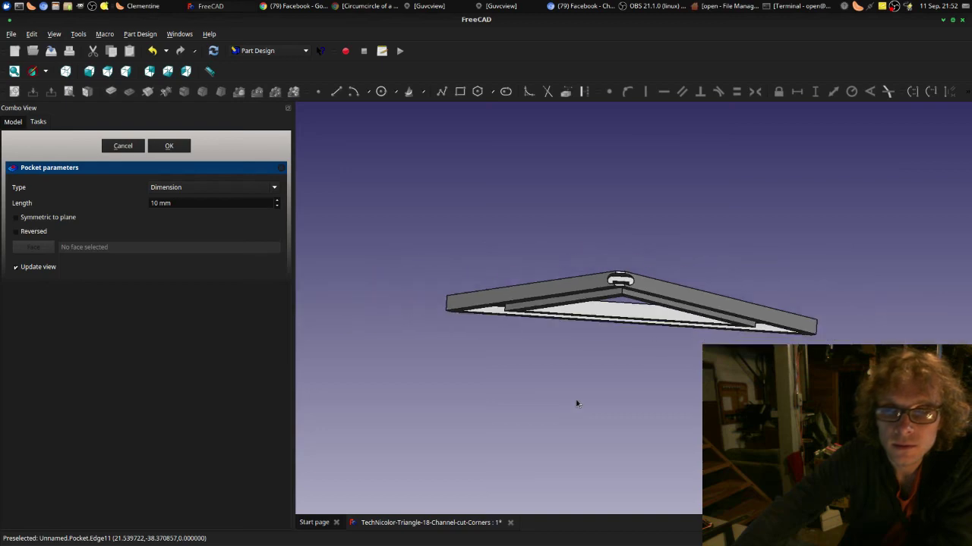
{"action": "middle_click_drag", "start_coordinate": [699, 392], "coordinate": [539, 357]}
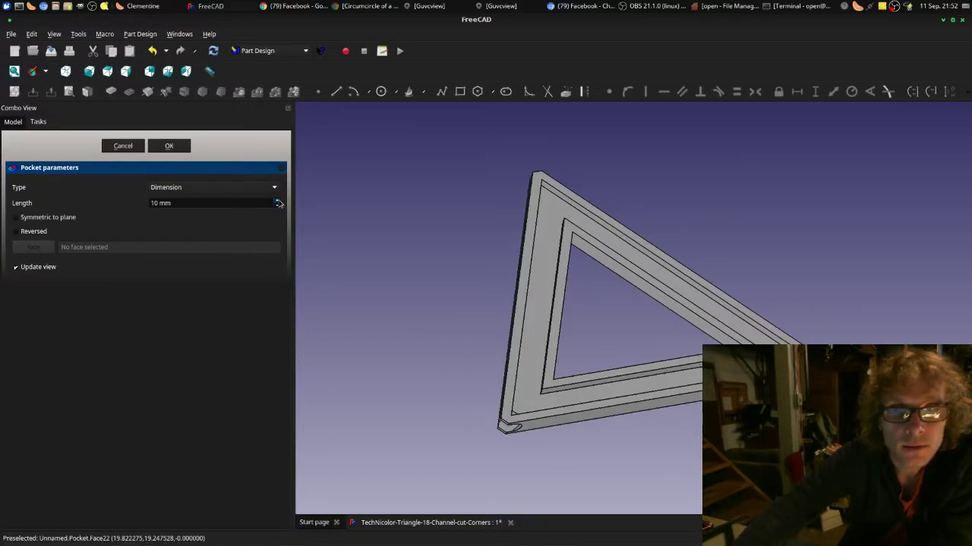
{"action": "left_click", "coordinate": [278, 201]}
{"action": "left_click", "coordinate": [278, 202]}
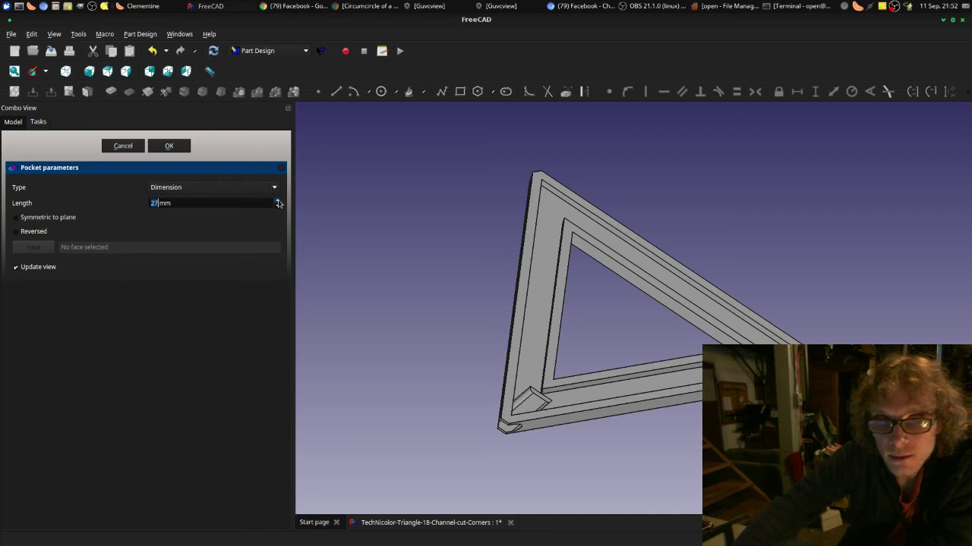
{"action": "left_click", "coordinate": [176, 147]}
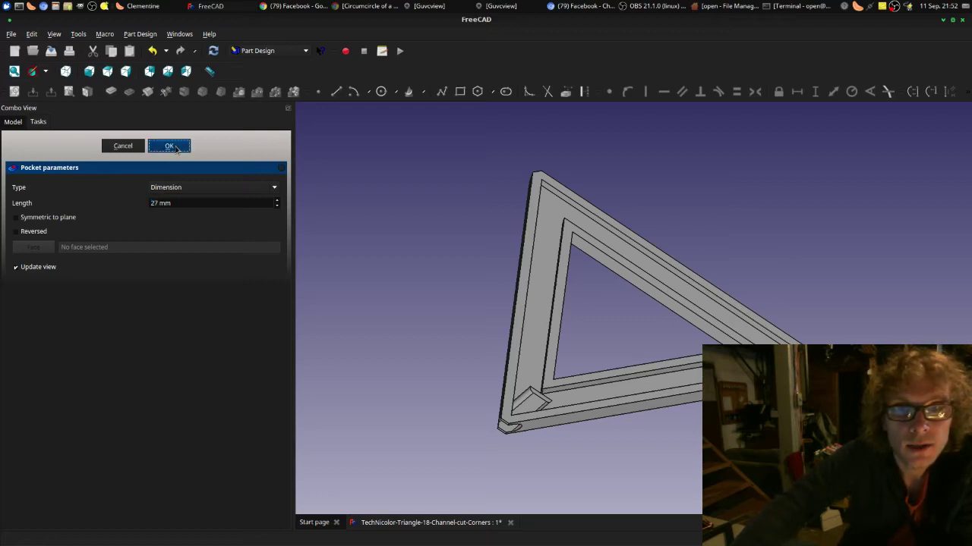
{"action": "middle_click_drag", "start_coordinate": [408, 298], "coordinate": [630, 470]}
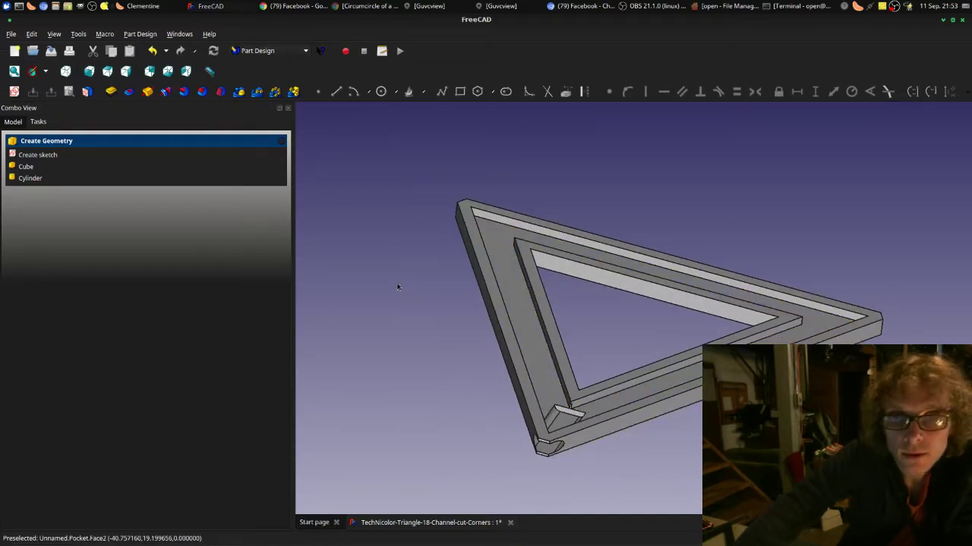
Step: Toggle the frame model's visibility off and on twice to check the pocket
{"action": "key", "text": "space"}
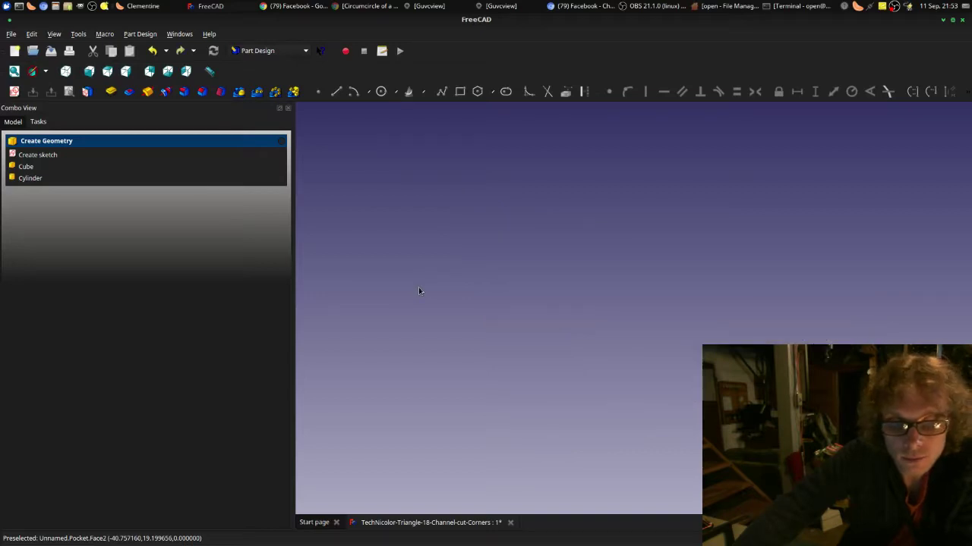
{"action": "key", "text": "space"}
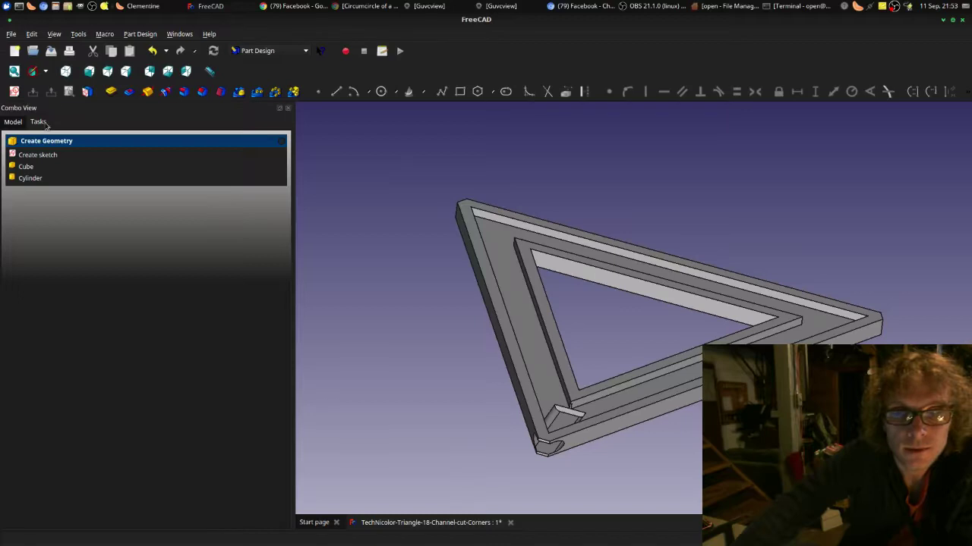
{"action": "key", "text": "space"}
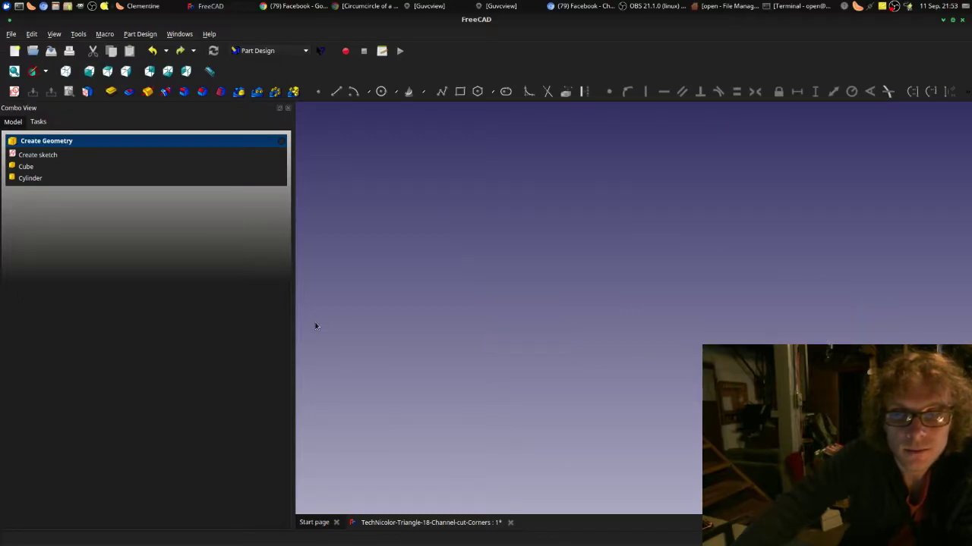
{"action": "key", "text": "space"}
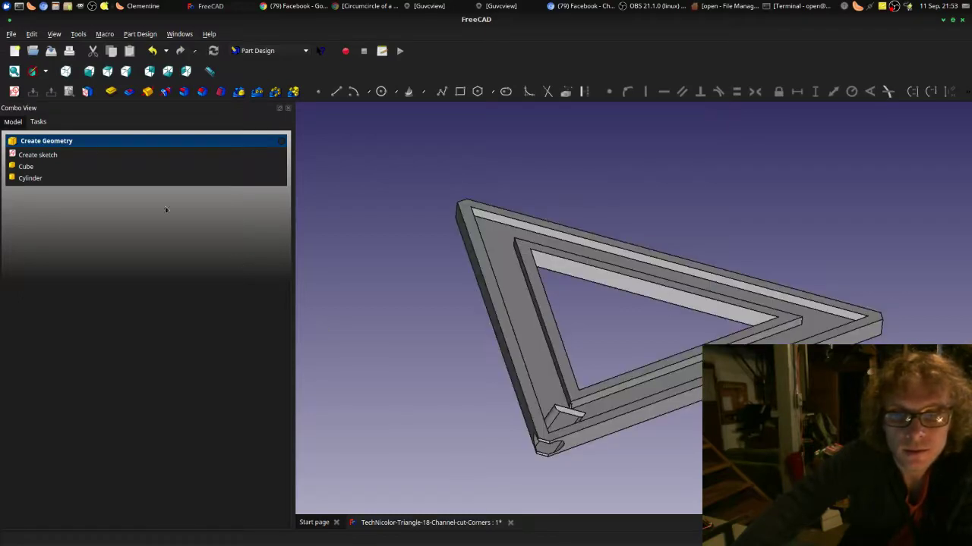
Step: Save the document as TechNicolor-Triangle-18-Channel-cut-Corners-Wire-Pocket.fcstd
{"action": "left_click", "coordinate": [12, 33]}
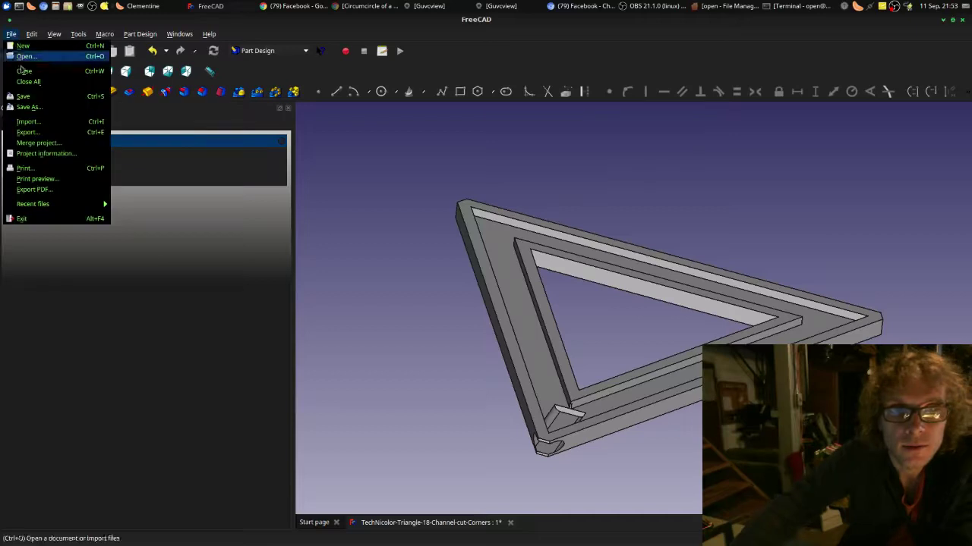
{"action": "left_click", "coordinate": [30, 107]}
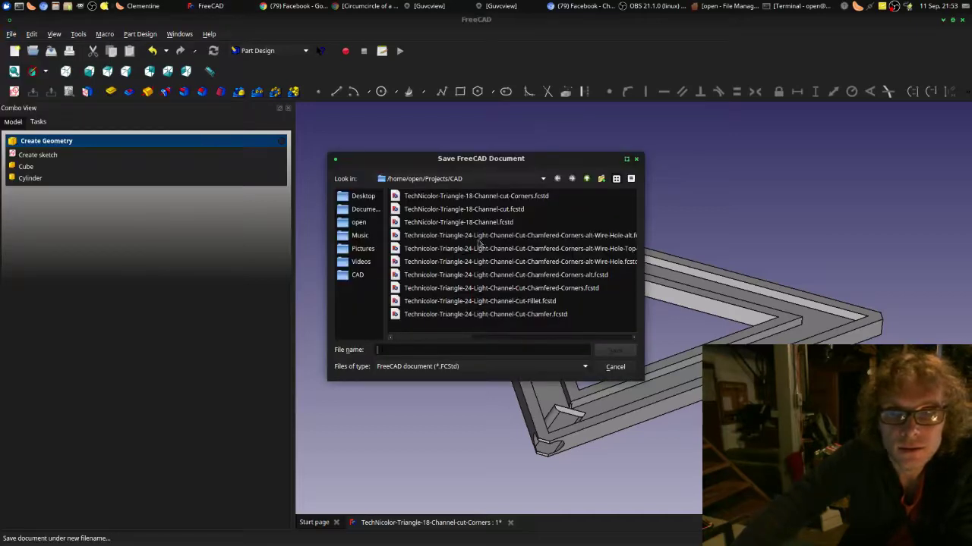
{"action": "left_click", "coordinate": [532, 197]}
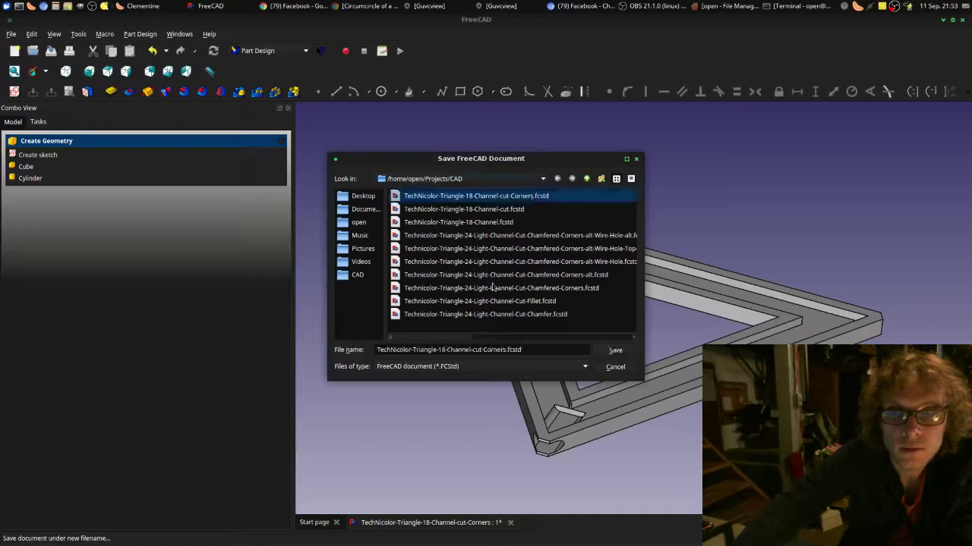
{"action": "left_click", "coordinate": [507, 350]}
{"action": "type", "text": "-"}
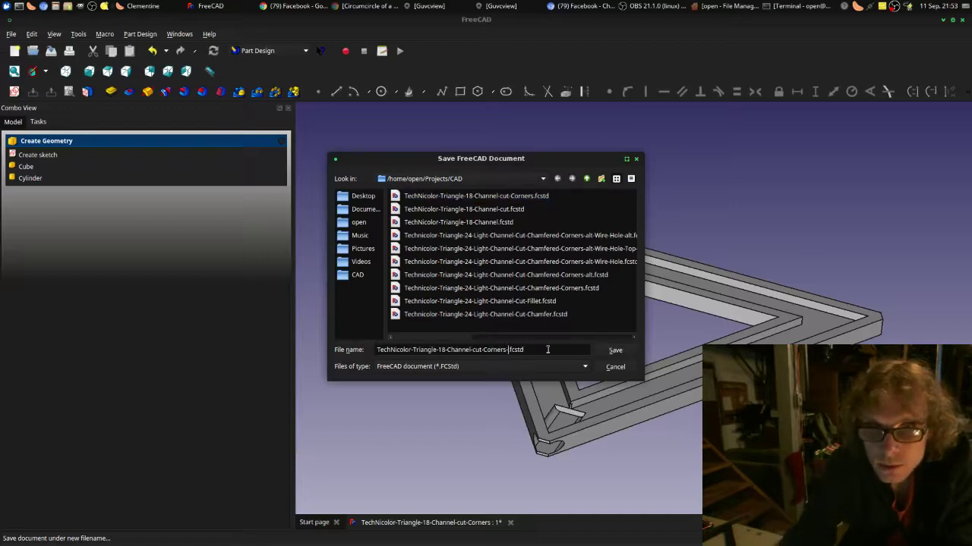
{"action": "type", "text": "H"}
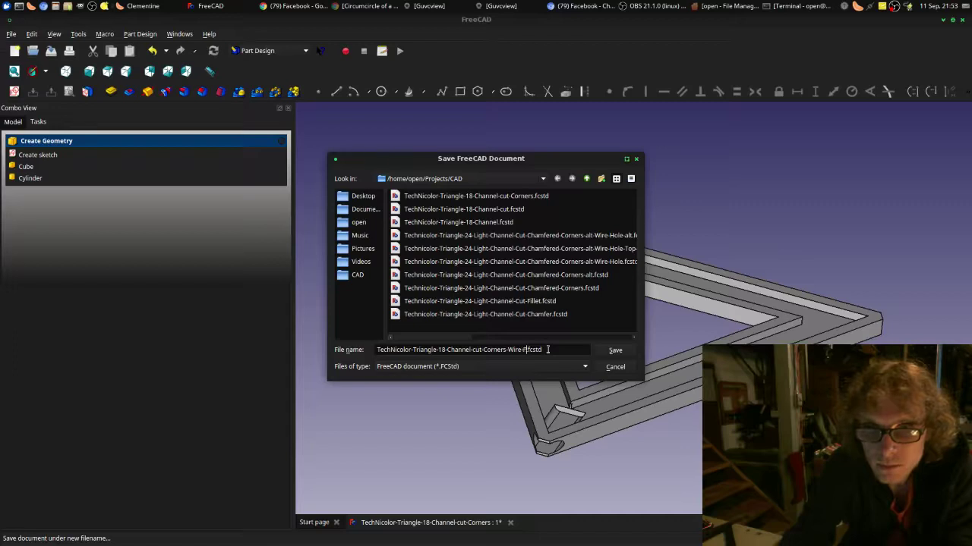
{"action": "type", "text": "ocket"}
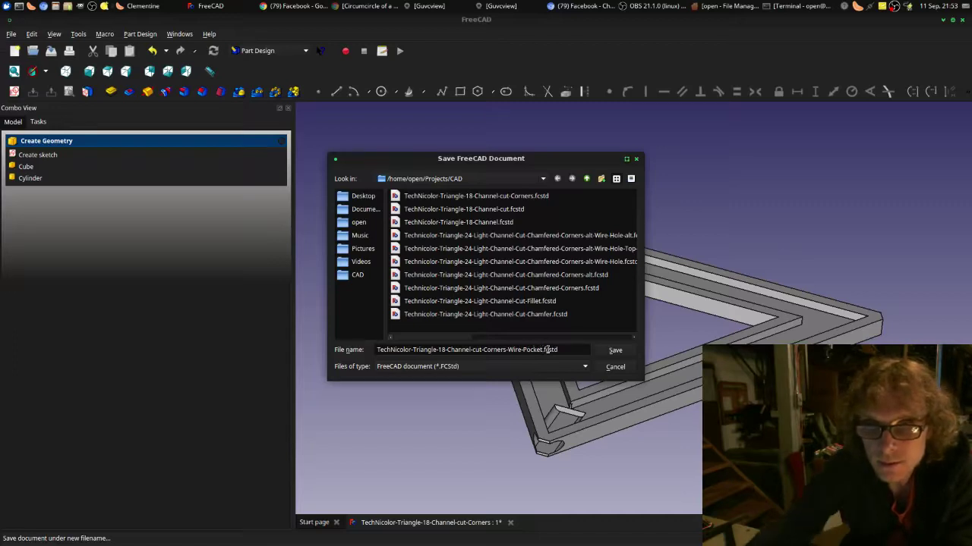
{"action": "left_click", "coordinate": [615, 351]}
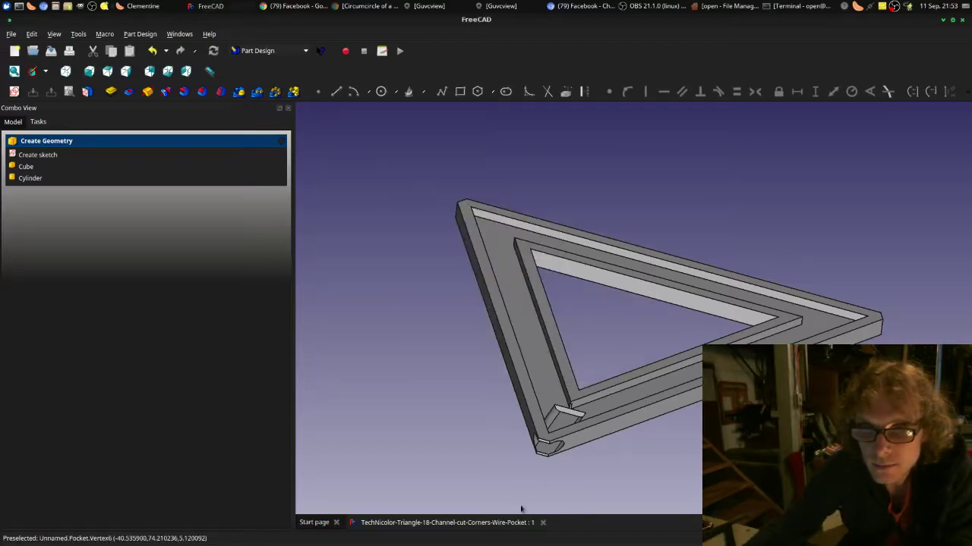
Step: Delete the Pocket feature from the Model tree, leaving Chamfer as the last feature
{"action": "middle_click_drag", "start_coordinate": [504, 469], "coordinate": [546, 443]}
{"action": "scroll", "coordinate": [622, 369], "scroll_direction": "up", "scroll_amount": 4}
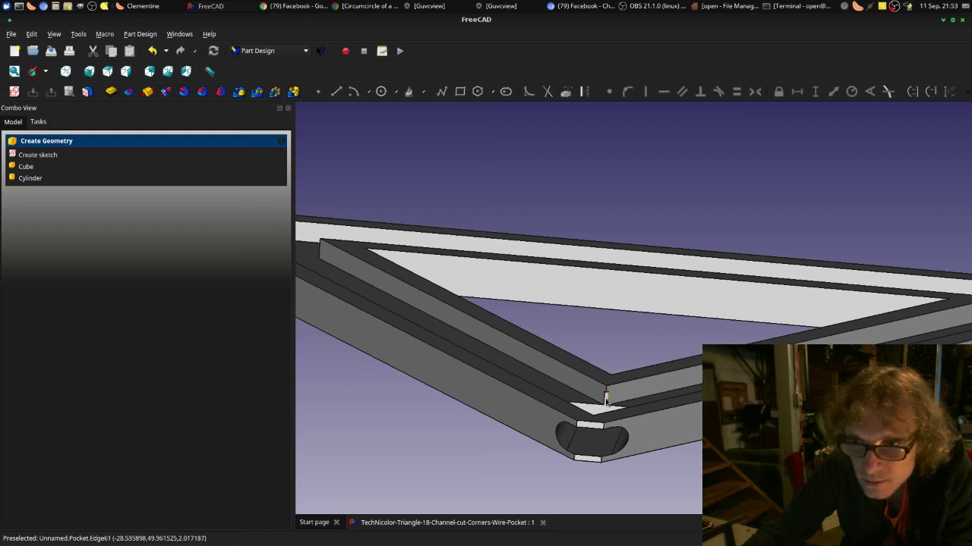
{"action": "scroll", "coordinate": [607, 410], "scroll_direction": "down", "scroll_amount": 5}
{"action": "middle_click_drag", "start_coordinate": [614, 430], "coordinate": [591, 460]}
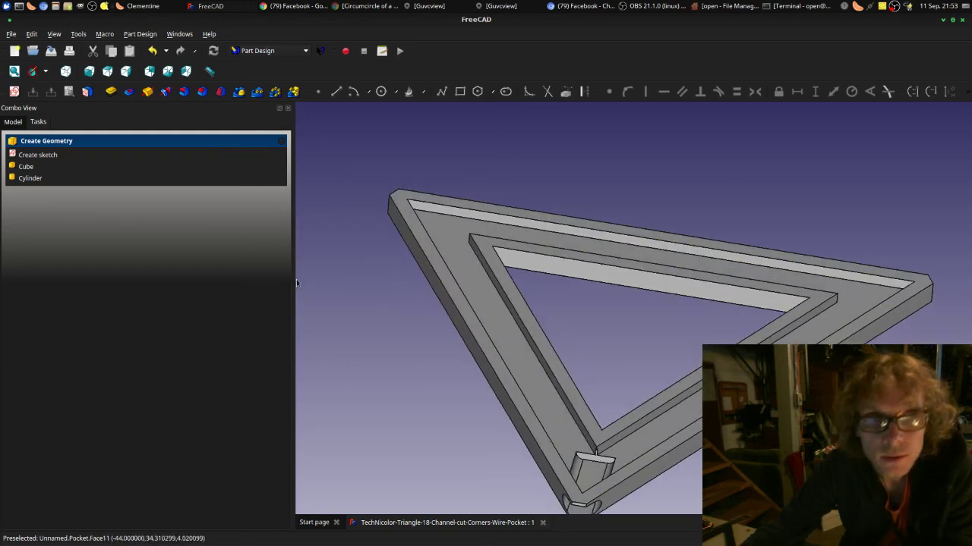
{"action": "left_click", "coordinate": [15, 123]}
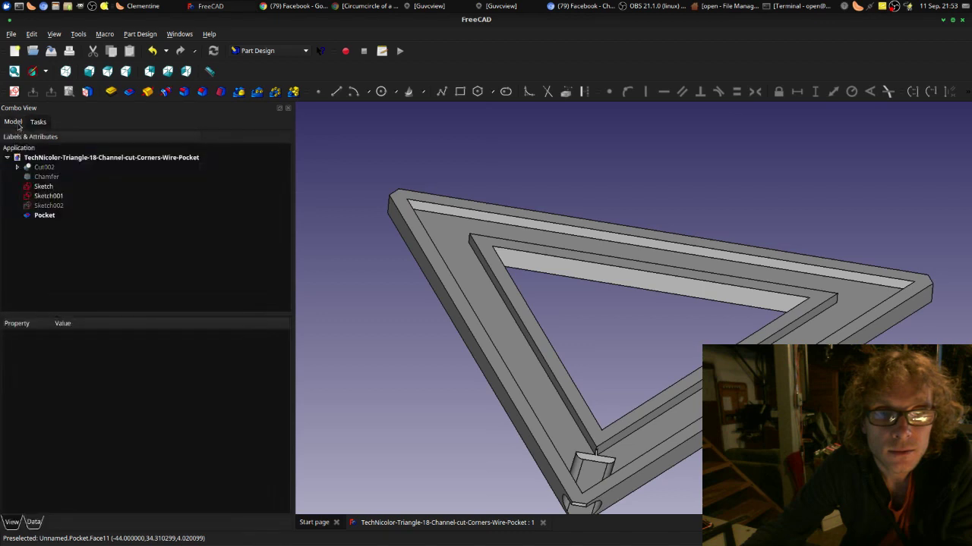
{"action": "left_click", "coordinate": [54, 216]}
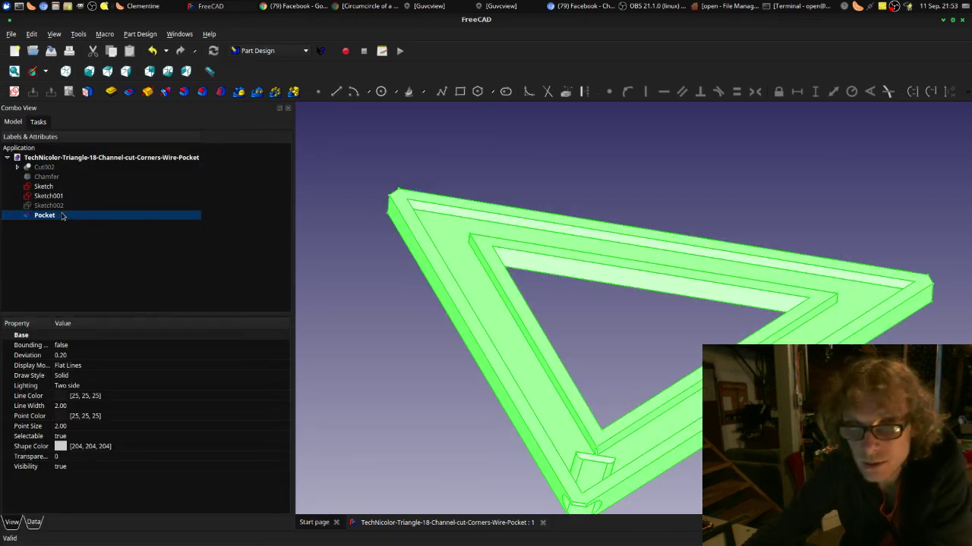
{"action": "key", "text": "Delete"}
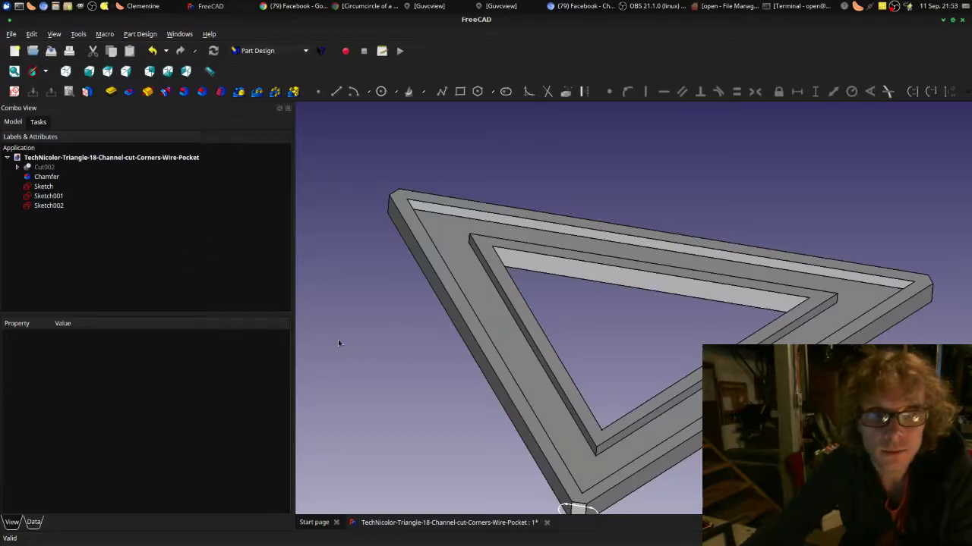
Step: Select Sketch as the profile after checking Sketch001 and Sketch002, and start a Pocket
{"action": "middle_click_drag", "start_coordinate": [338, 341], "coordinate": [392, 329]}
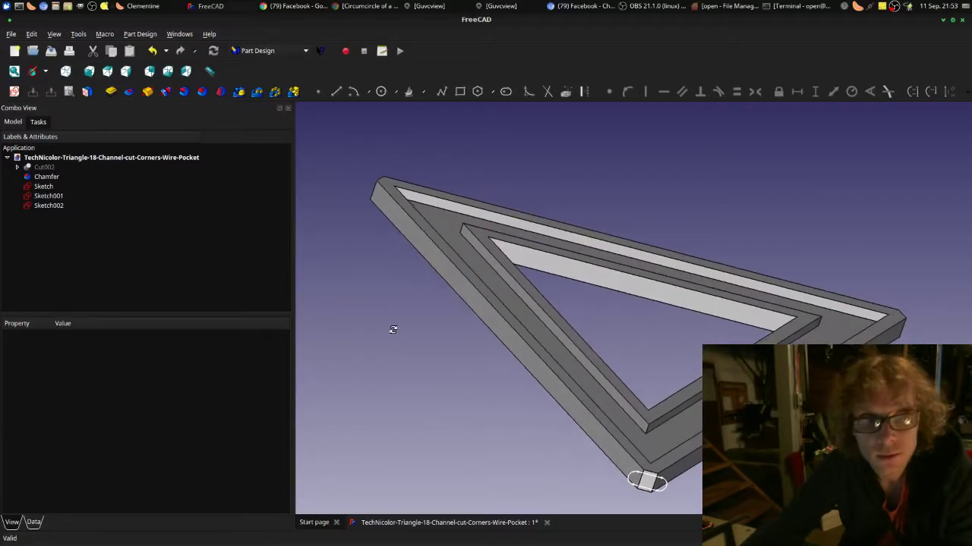
{"action": "left_click", "coordinate": [47, 187]}
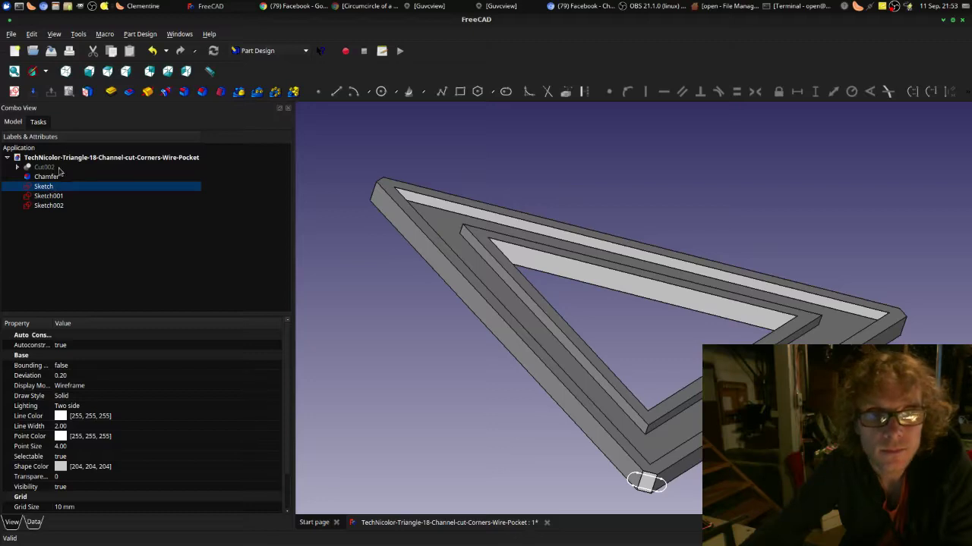
{"action": "left_click", "coordinate": [39, 123]}
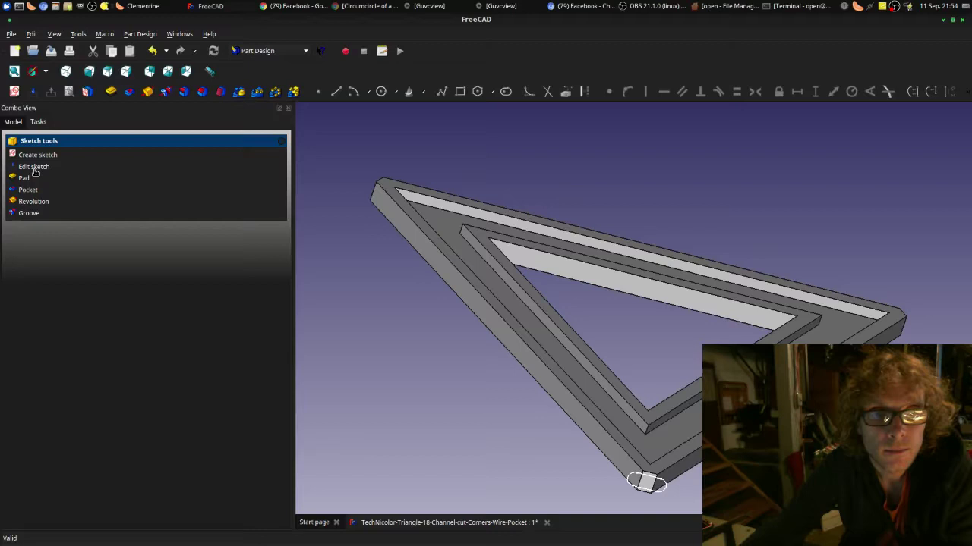
{"action": "left_click", "coordinate": [13, 122]}
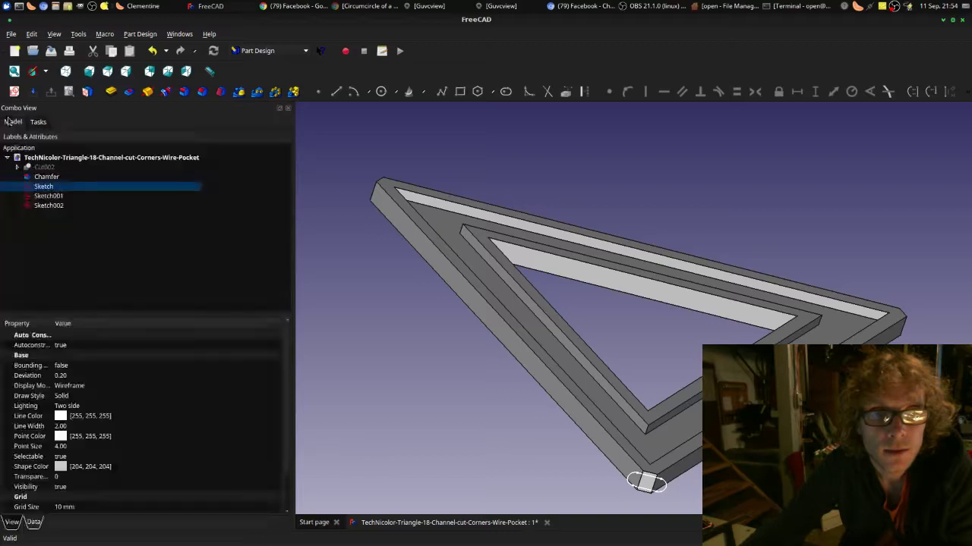
{"action": "left_click", "coordinate": [50, 195]}
{"action": "left_click", "coordinate": [64, 208]}
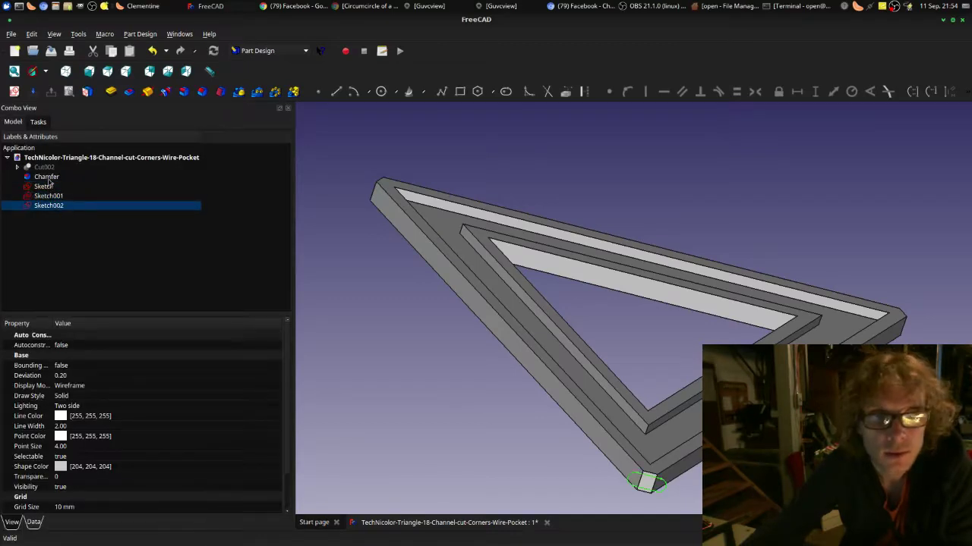
{"action": "left_click", "coordinate": [44, 186]}
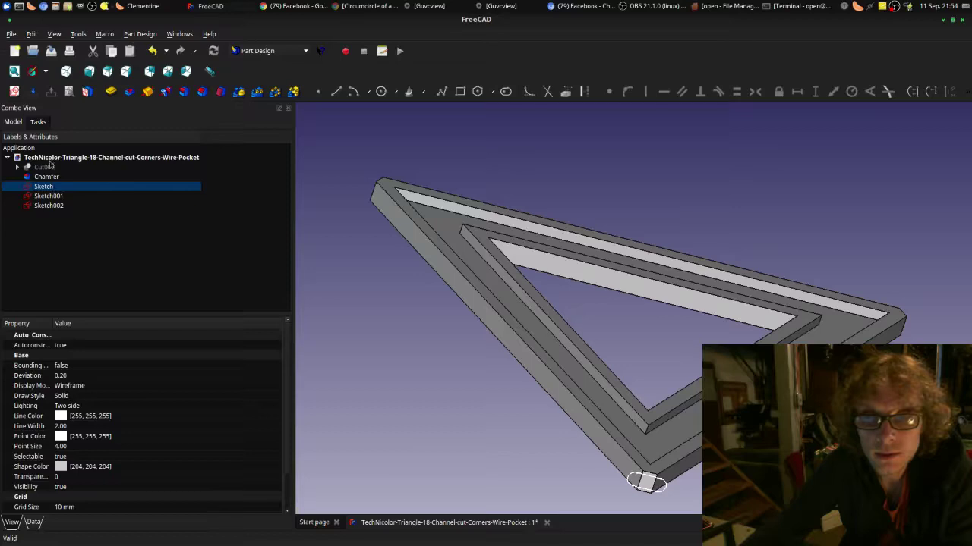
{"action": "left_click", "coordinate": [130, 94]}
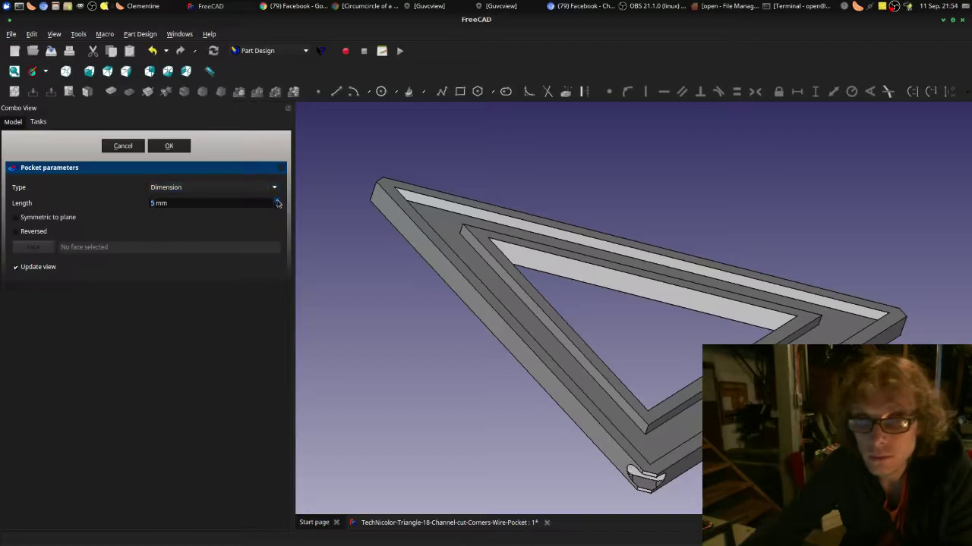
Step: Adjust the pocket length from 10 mm up to 28 mm, then back to 26 mm
{"action": "type", "text": "10"}
{"action": "left_click", "coordinate": [277, 201]}
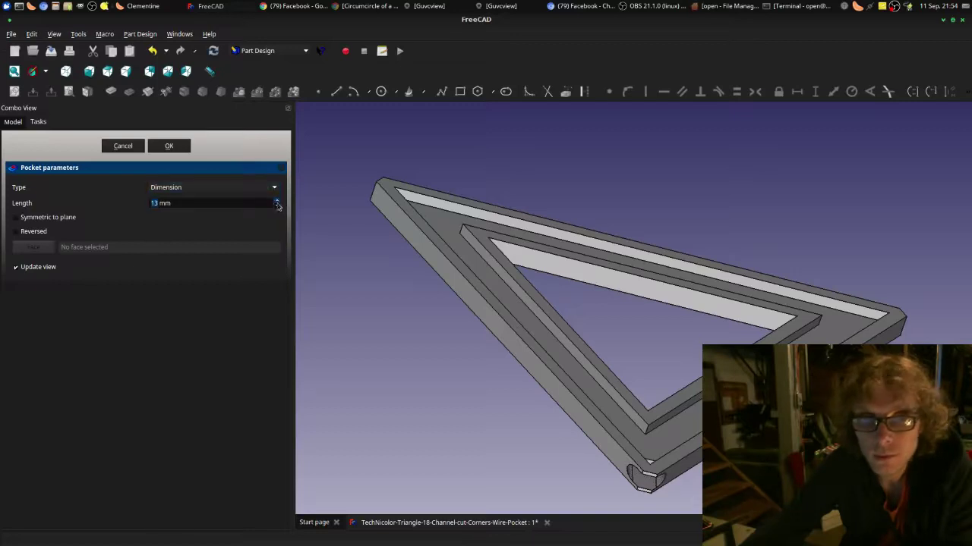
{"action": "left_click", "coordinate": [277, 201]}
{"action": "left_click", "coordinate": [278, 201]}
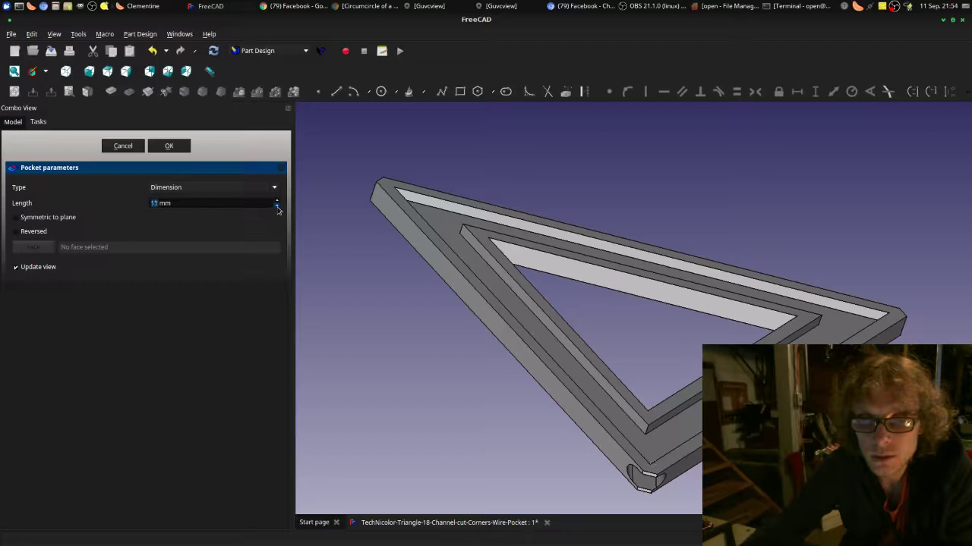
{"action": "left_click", "coordinate": [277, 207]}
{"action": "left_click", "coordinate": [277, 206]}
{"action": "left_click", "coordinate": [277, 202]}
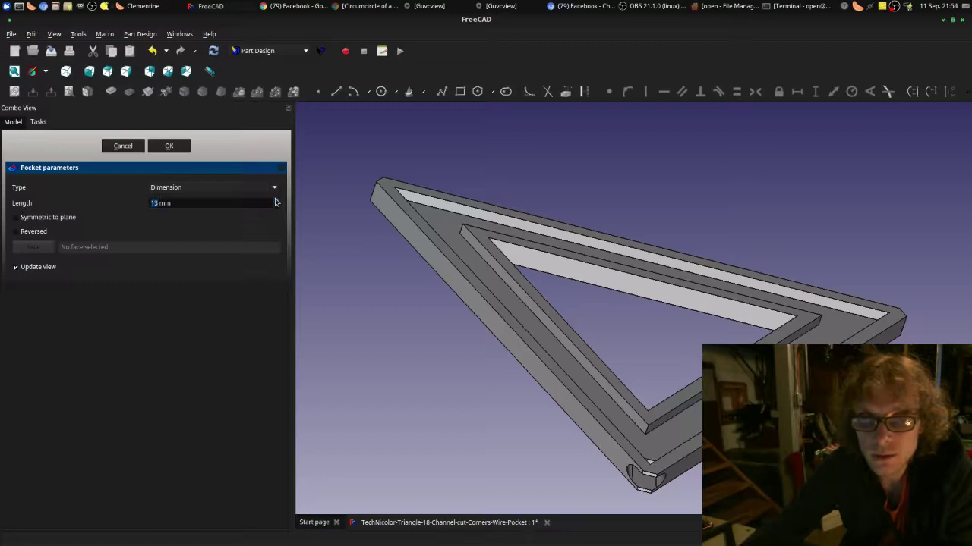
{"action": "left_click", "coordinate": [276, 201]}
{"action": "left_click", "coordinate": [277, 200]}
{"action": "left_click", "coordinate": [276, 201]}
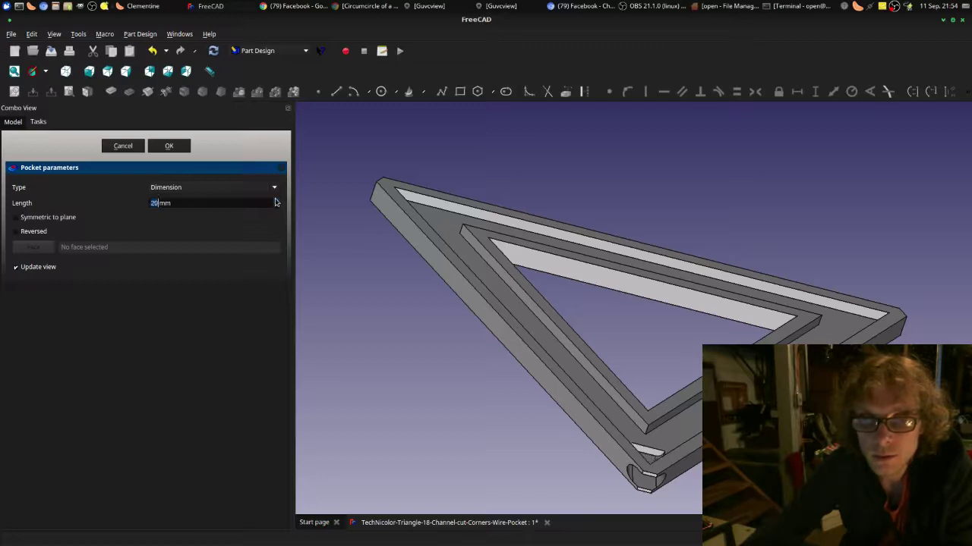
{"action": "left_click", "coordinate": [276, 200]}
{"action": "left_click", "coordinate": [276, 200]}
{"action": "left_click", "coordinate": [276, 201]}
{"action": "left_click", "coordinate": [277, 201]}
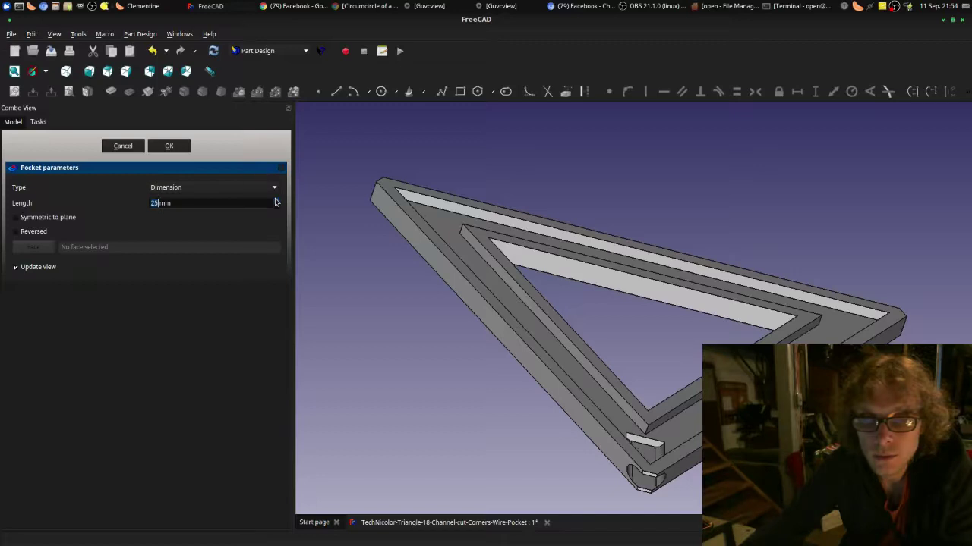
{"action": "left_click", "coordinate": [277, 201]}
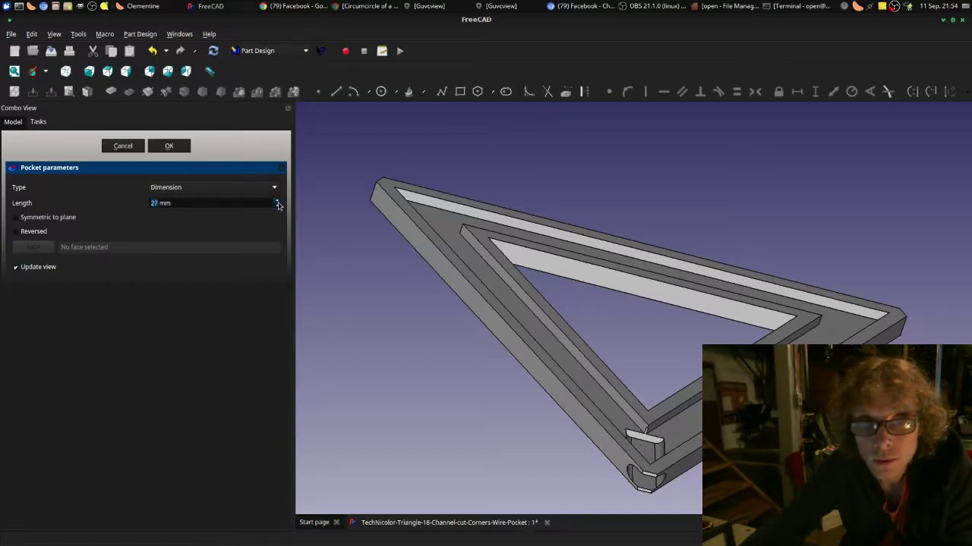
{"action": "left_click", "coordinate": [276, 200]}
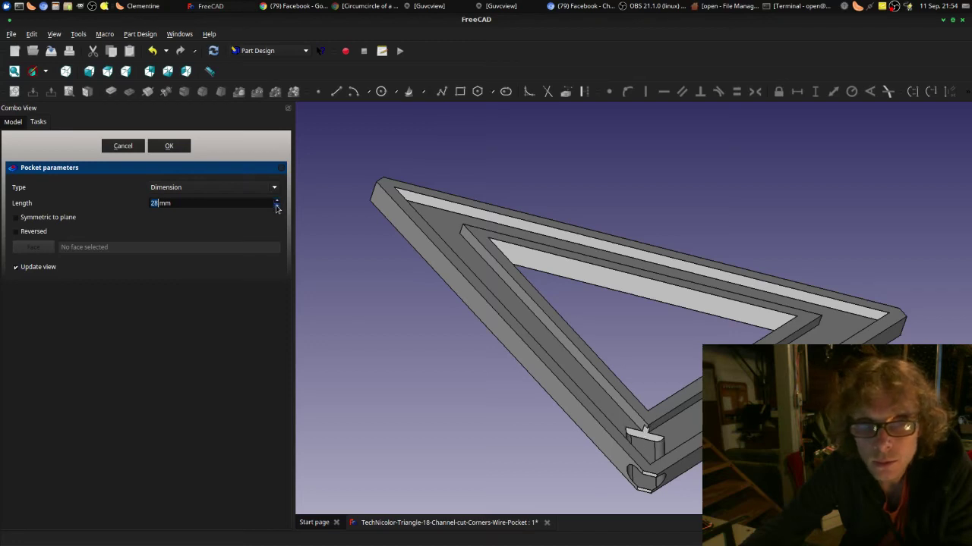
{"action": "left_click", "coordinate": [276, 207]}
{"action": "left_click", "coordinate": [276, 207]}
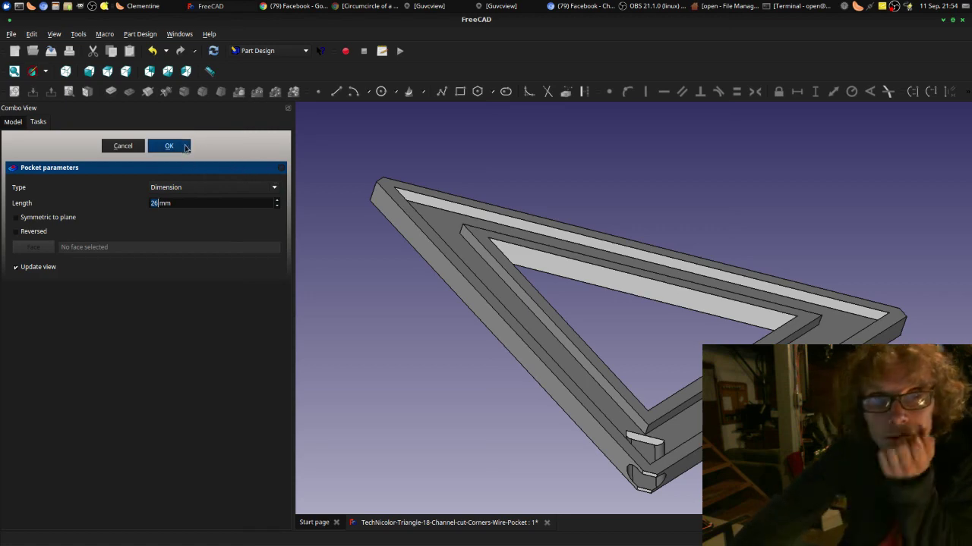
{"action": "middle_click_drag", "start_coordinate": [729, 470], "coordinate": [702, 450]}
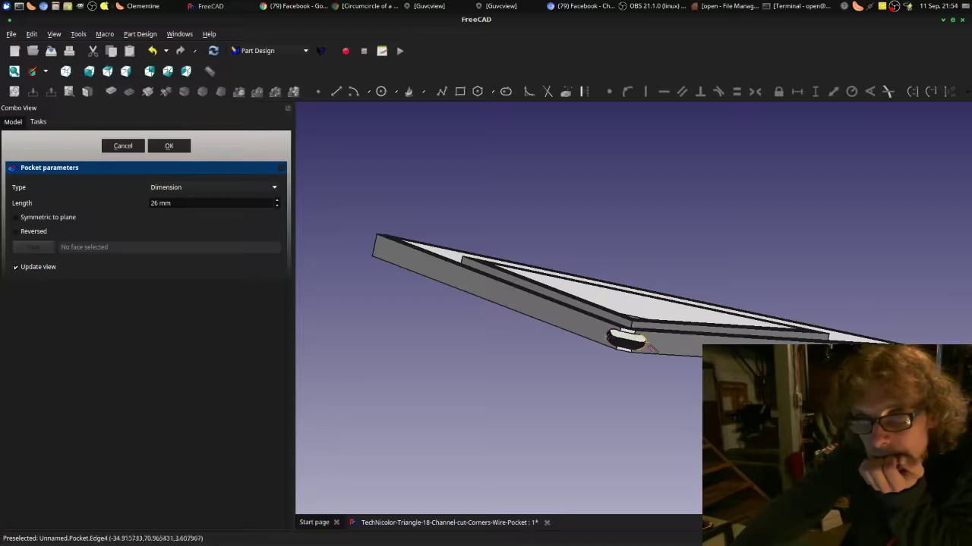
{"action": "left_click", "coordinate": [647, 347]}
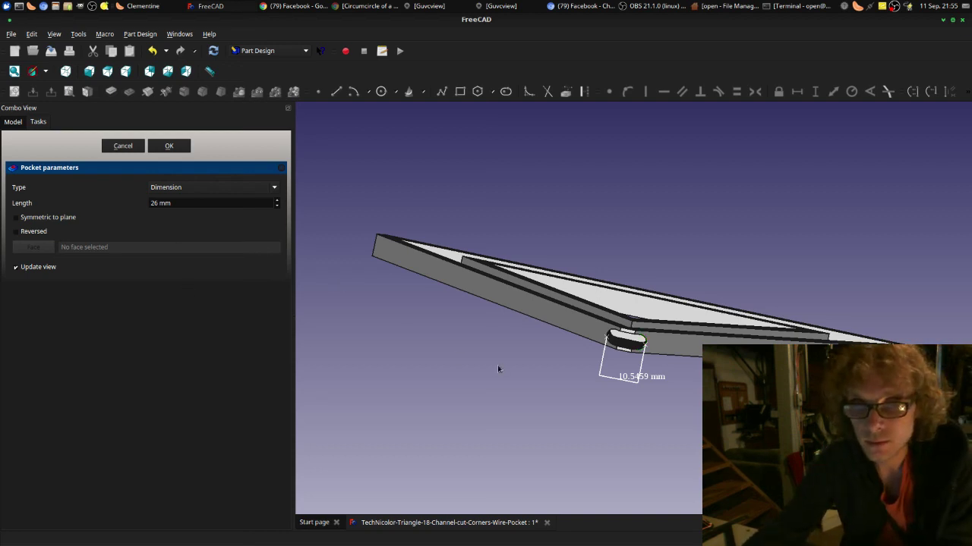
{"action": "key", "text": "ctrl+z"}
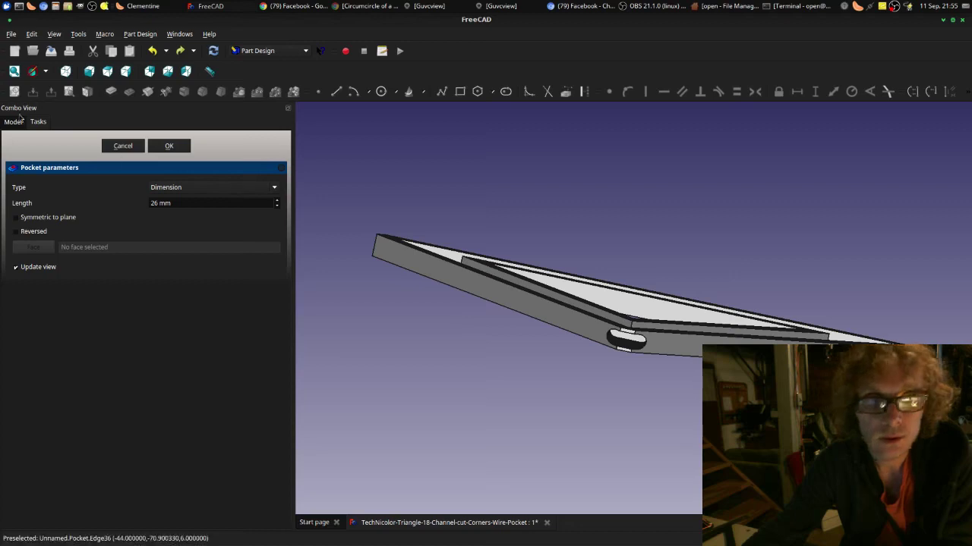
Step: Delete the new Pocket feature and select Sketch001, Sketch and Sketch002 in the tree
{"action": "left_click", "coordinate": [123, 146]}
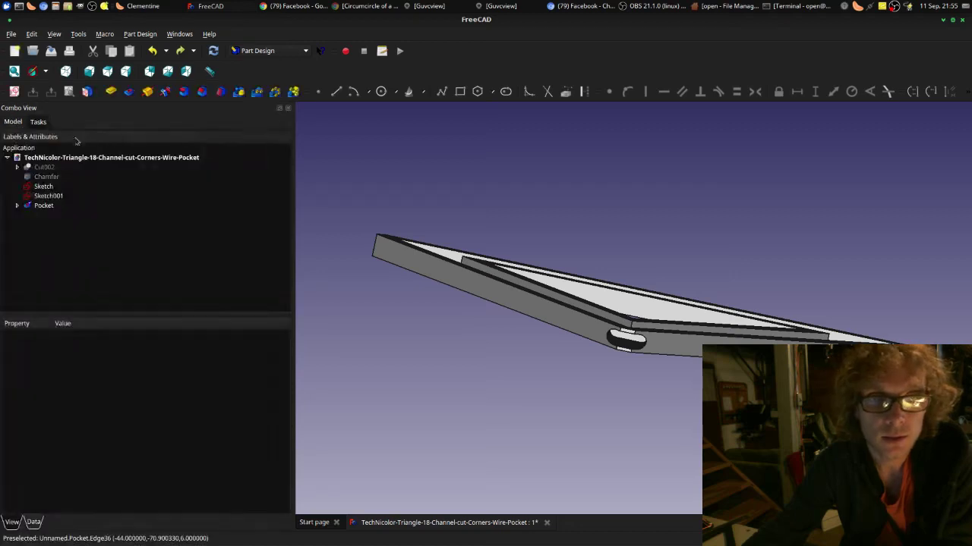
{"action": "left_click", "coordinate": [44, 206]}
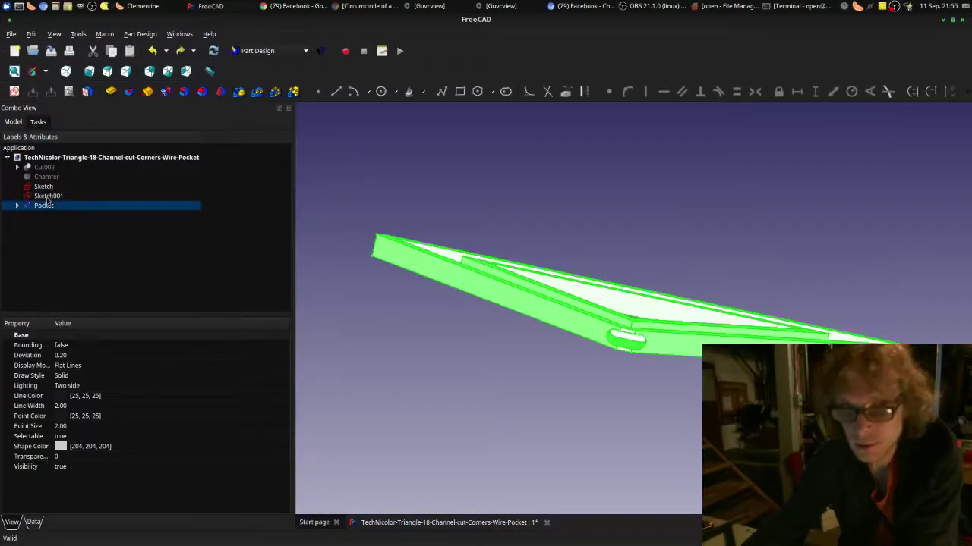
{"action": "key", "text": "Delete"}
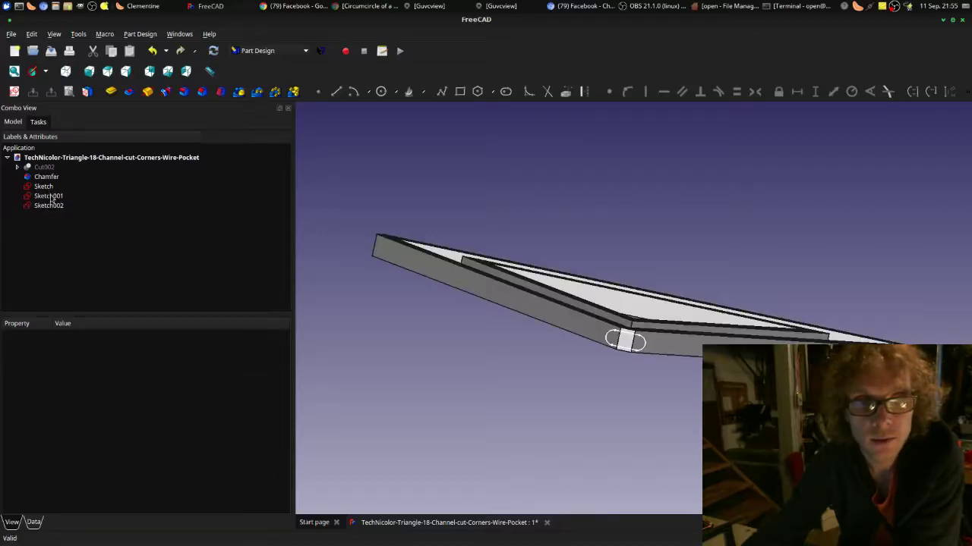
{"action": "left_click", "coordinate": [51, 198]}
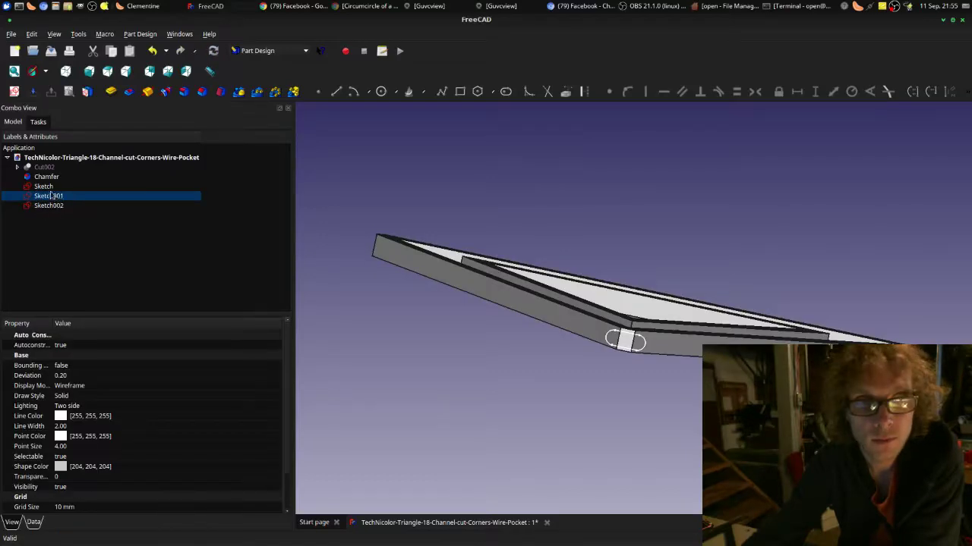
{"action": "left_click", "coordinate": [44, 187]}
{"action": "left_click", "coordinate": [48, 206]}
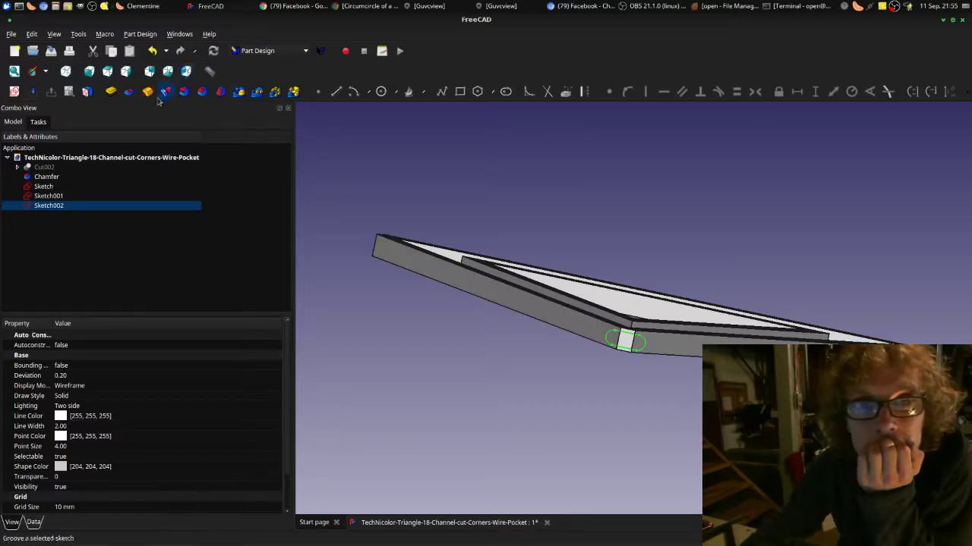
Step: Start a pocket from the slot sketch, nudging its depth and orbiting to check the cut
{"action": "left_click", "coordinate": [40, 122]}
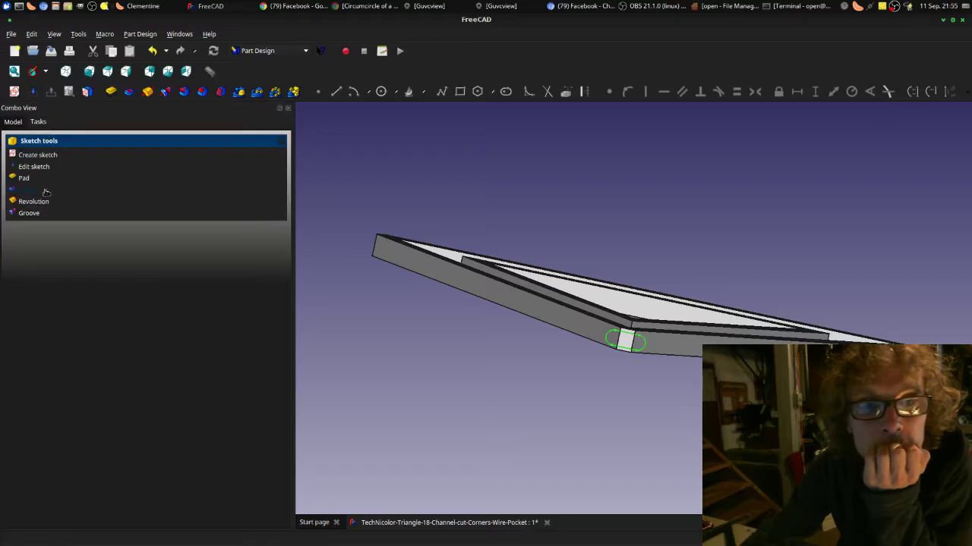
{"action": "left_click", "coordinate": [42, 190]}
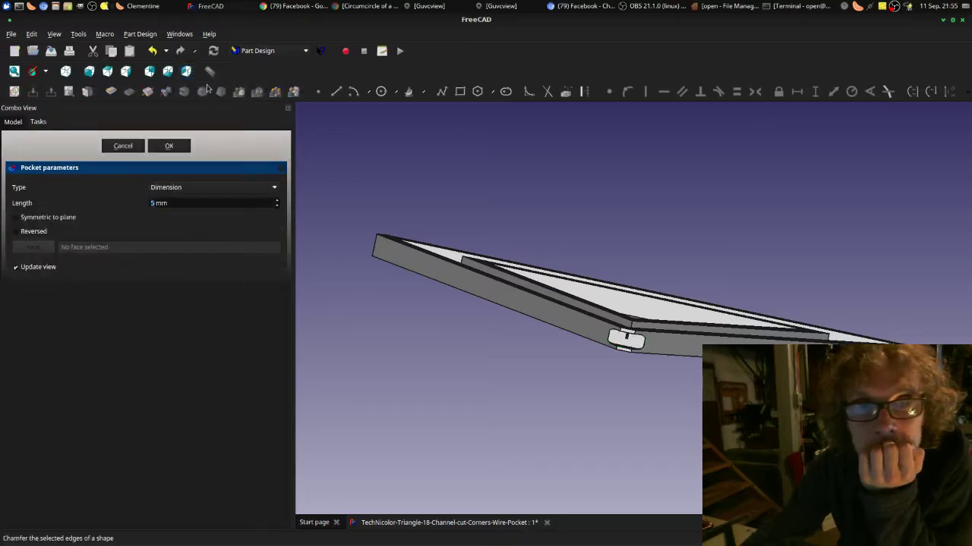
{"action": "left_click", "coordinate": [277, 201]}
{"action": "left_click", "coordinate": [277, 202]}
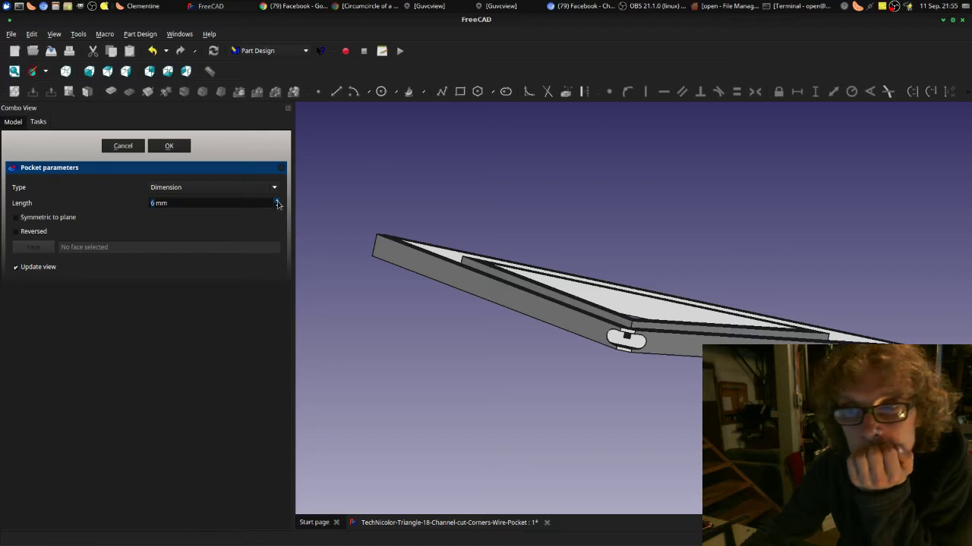
{"action": "left_click", "coordinate": [277, 201]}
{"action": "left_click", "coordinate": [277, 201]}
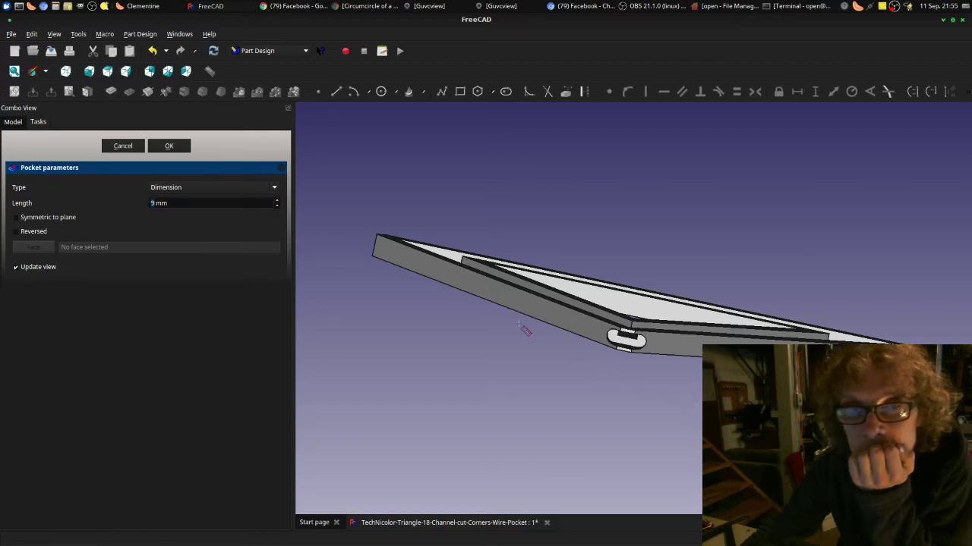
{"action": "middle_click_drag", "start_coordinate": [650, 482], "coordinate": [670, 485]}
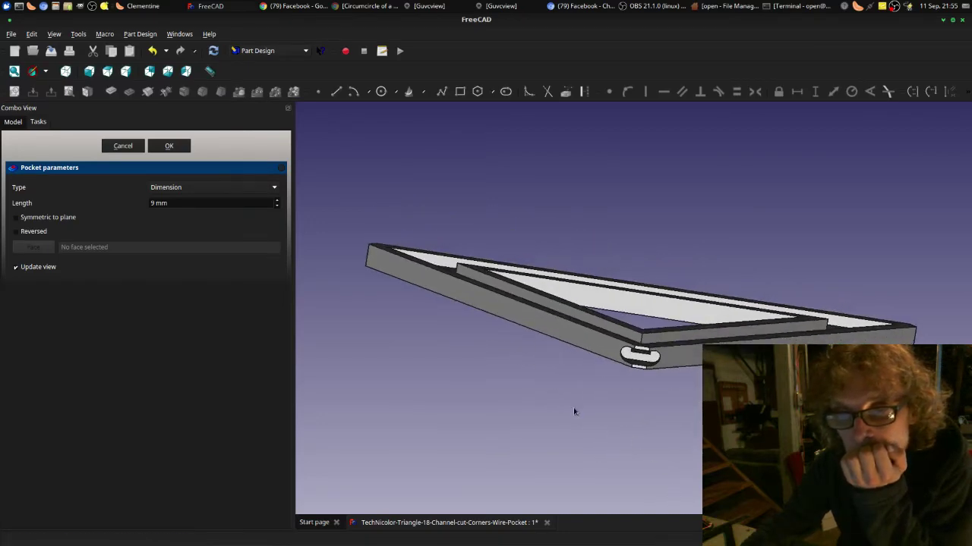
{"action": "middle_click_drag", "start_coordinate": [566, 362], "coordinate": [557, 395]}
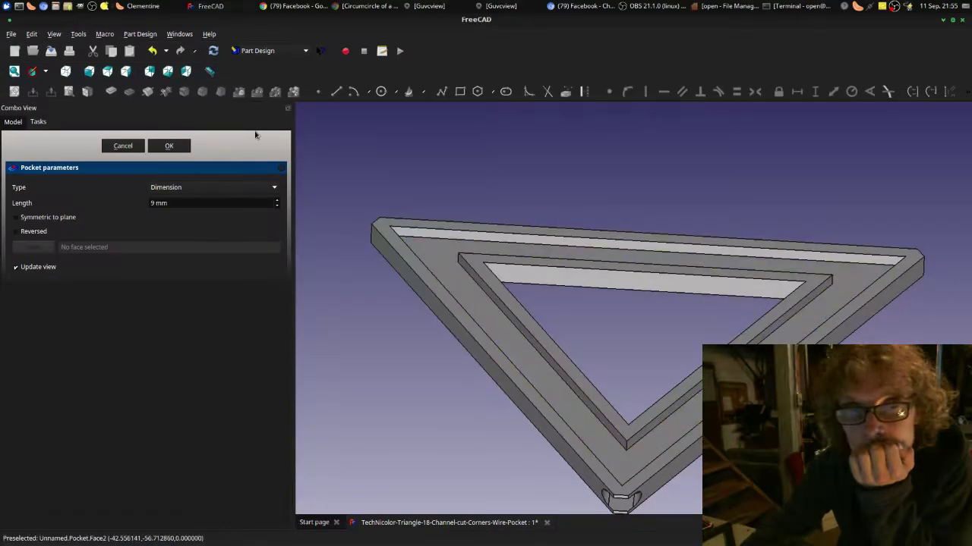
{"action": "left_click", "coordinate": [277, 207]}
{"action": "left_click", "coordinate": [276, 201]}
{"action": "left_click", "coordinate": [275, 201]}
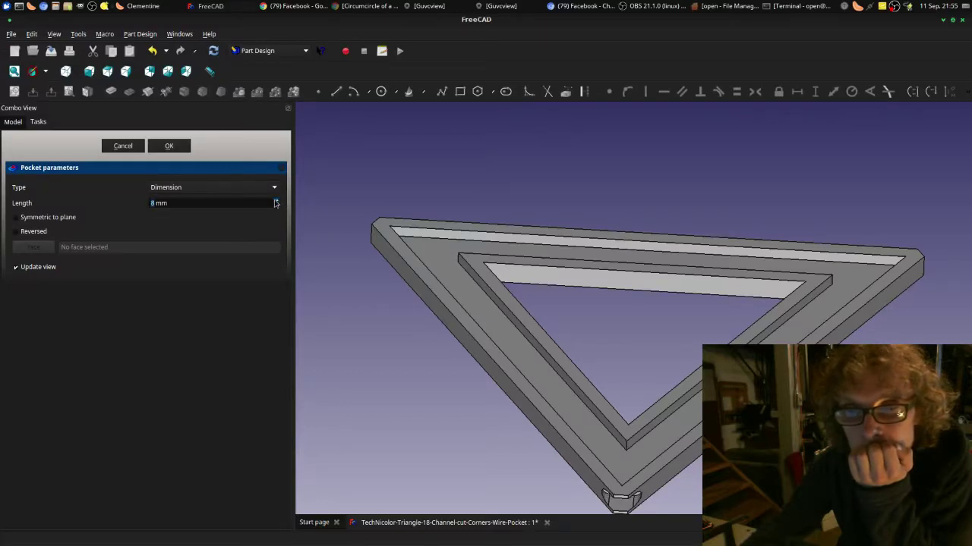
Step: Set the pocket length to 26 mm and inspect the bar edge-on
{"action": "scroll", "coordinate": [277, 203], "scroll_direction": "up", "scroll_amount": 3}
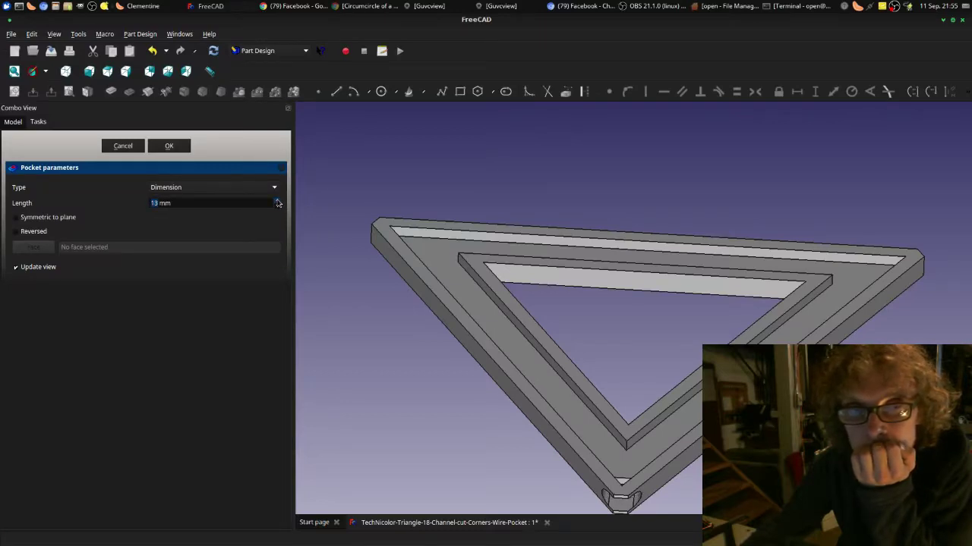
{"action": "scroll", "coordinate": [278, 205], "scroll_direction": "up", "scroll_amount": 4}
{"action": "scroll", "coordinate": [171, 205], "scroll_direction": "up", "scroll_amount": 3}
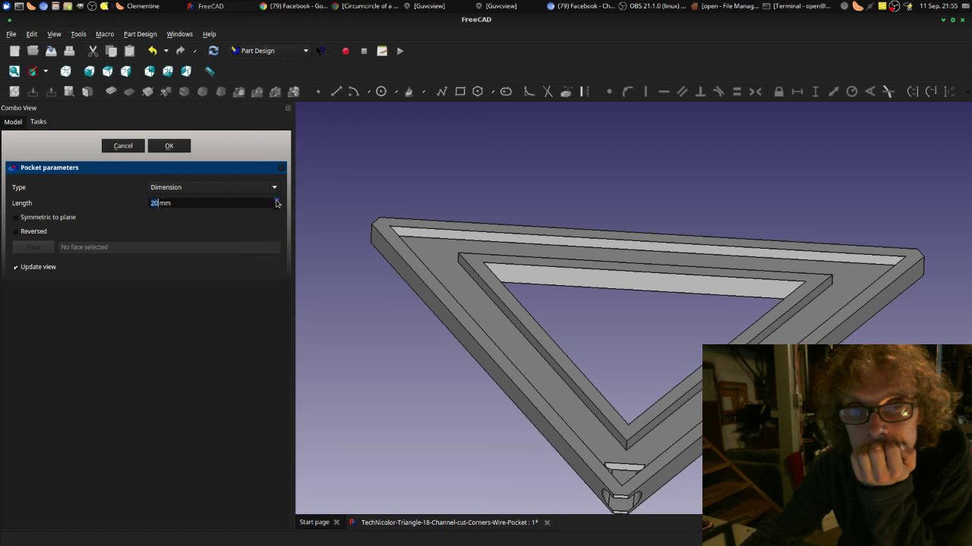
{"action": "double_click", "coordinate": [155, 203]}
{"action": "type", "text": "21"}
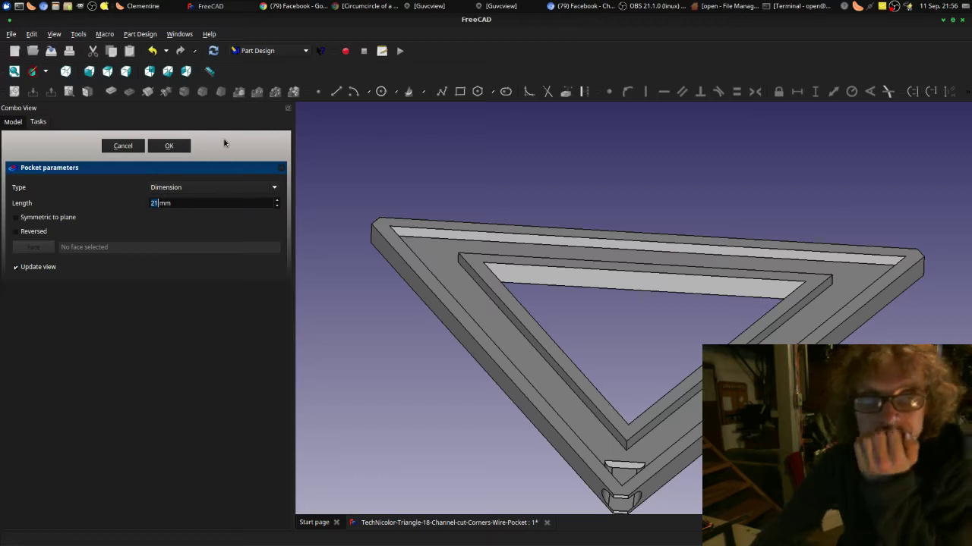
{"action": "key", "text": "BackSpace"}
{"action": "type", "text": "6"}
{"action": "key", "text": "Tab"}
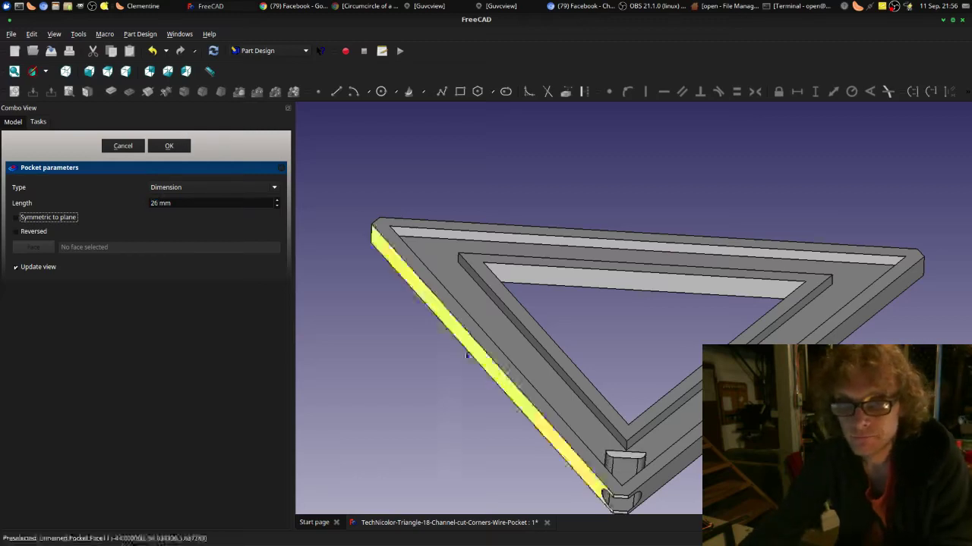
{"action": "middle_click_drag", "start_coordinate": [397, 425], "coordinate": [416, 350]}
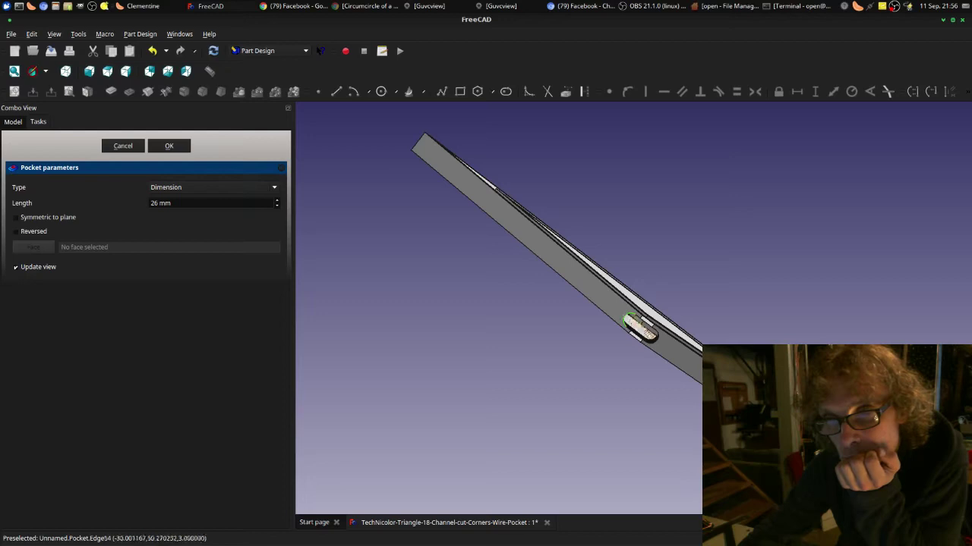
{"action": "mouse_move", "coordinate": [657, 346]}
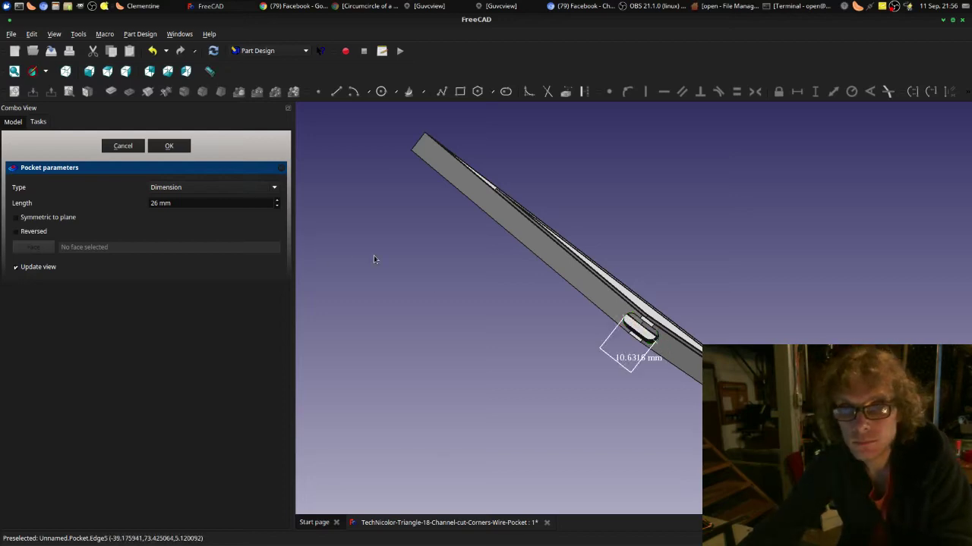
Step: Close the pocket task and delete the Pocket feature from the model tree
{"action": "key", "text": "Escape"}
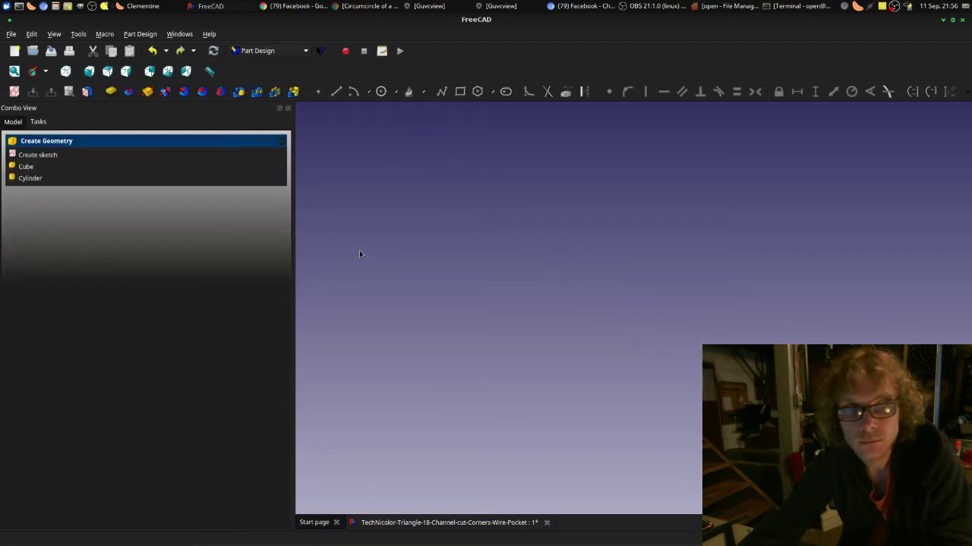
{"action": "left_click", "coordinate": [13, 121]}
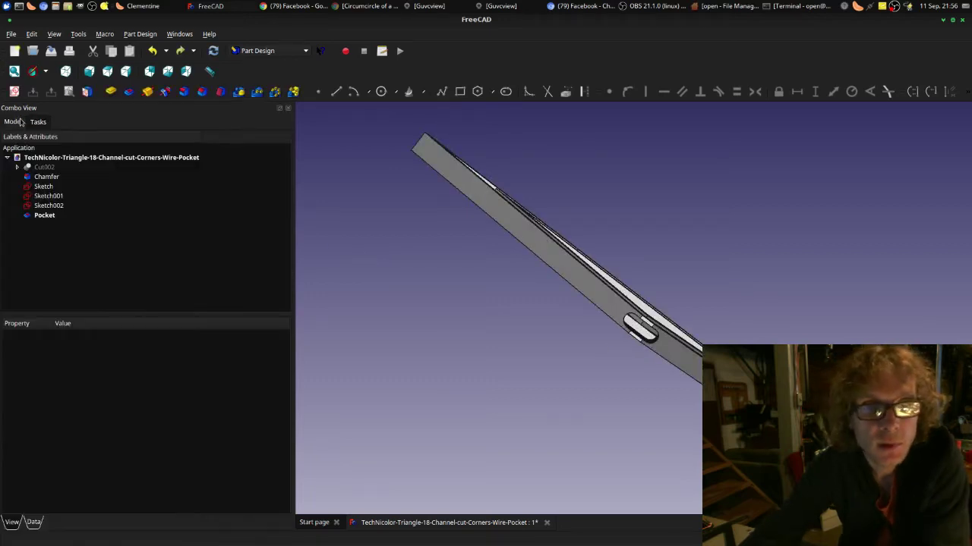
{"action": "left_click", "coordinate": [45, 216]}
{"action": "key", "text": "Delete"}
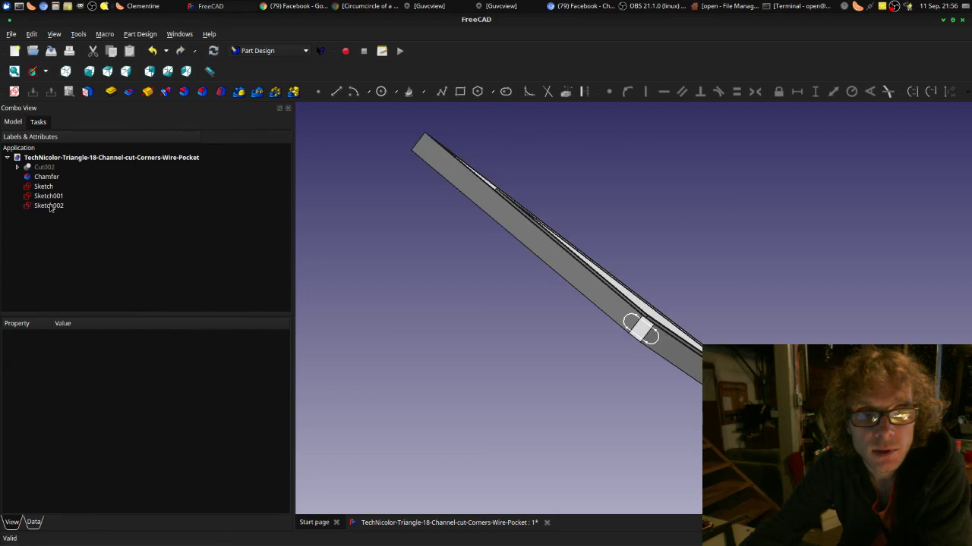
Step: Delete Sketch002, Sketch001 and the original Sketch, then select the Chamfer
{"action": "left_click", "coordinate": [47, 206]}
{"action": "key", "text": "Delete"}
{"action": "left_click", "coordinate": [47, 196]}
{"action": "key", "text": "Delete"}
{"action": "left_click", "coordinate": [44, 186]}
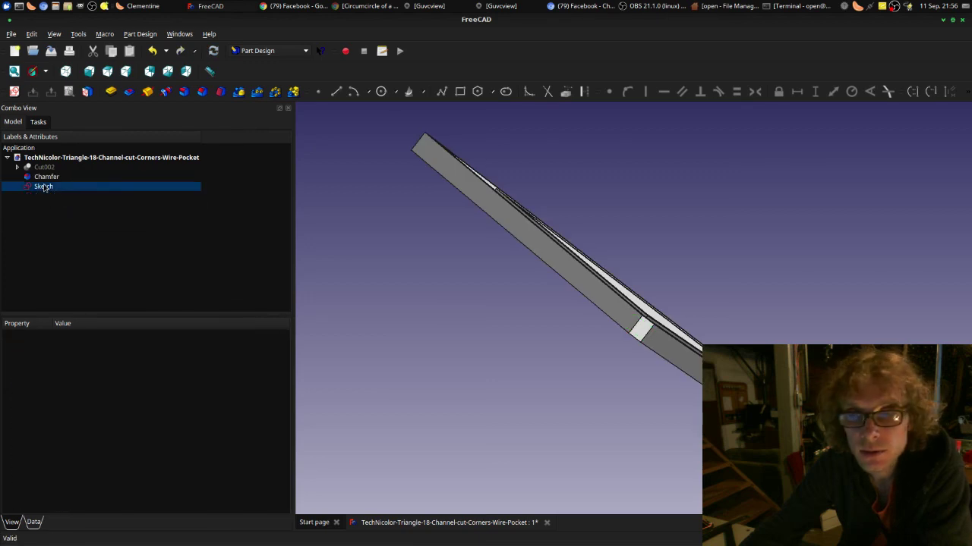
{"action": "key", "text": "Delete"}
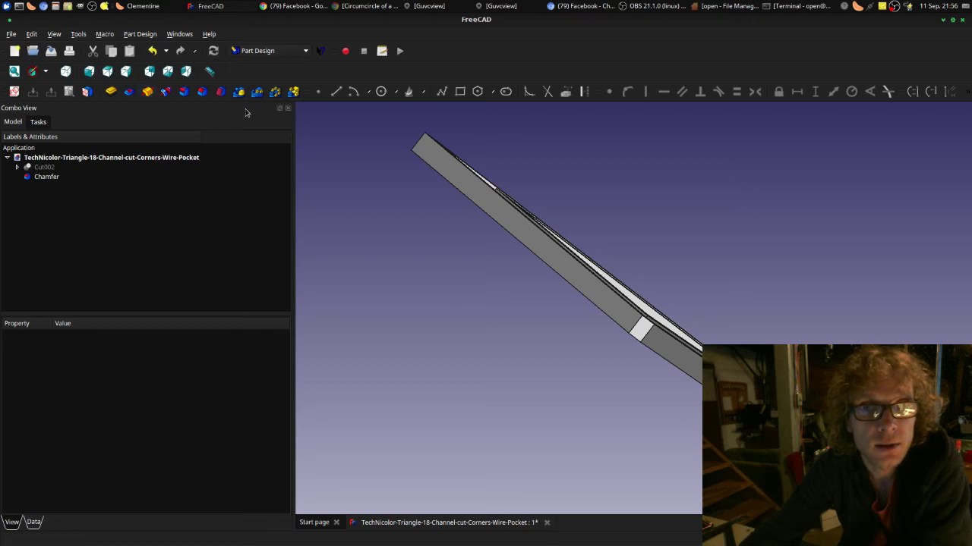
{"action": "left_click", "coordinate": [645, 334]}
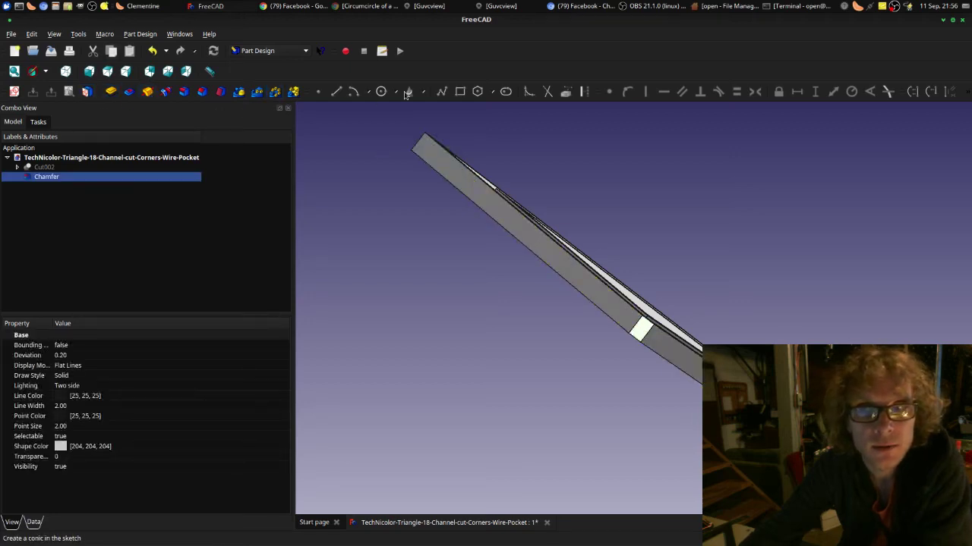
Step: Start a draft on the chamfered face, then cancel it without applying
{"action": "left_click", "coordinate": [220, 92]}
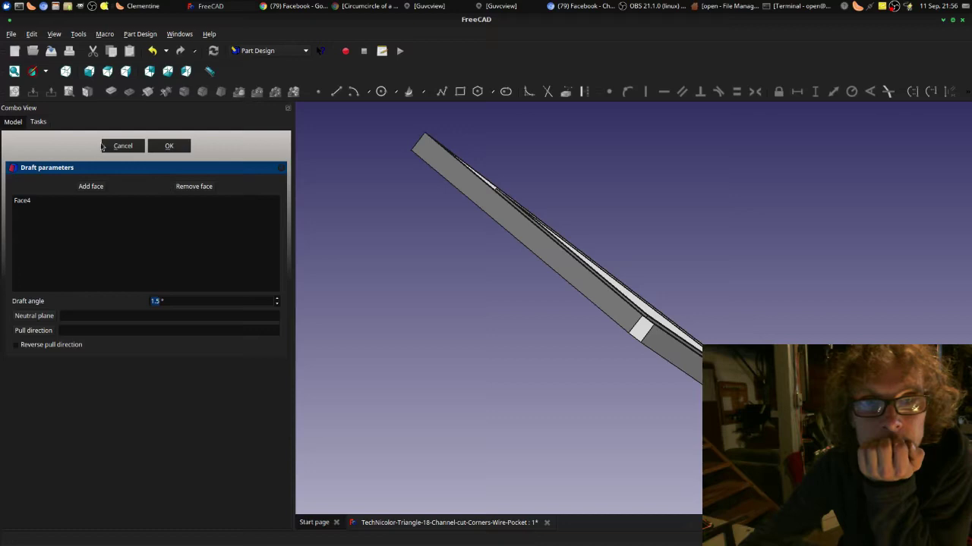
{"action": "left_click", "coordinate": [117, 147]}
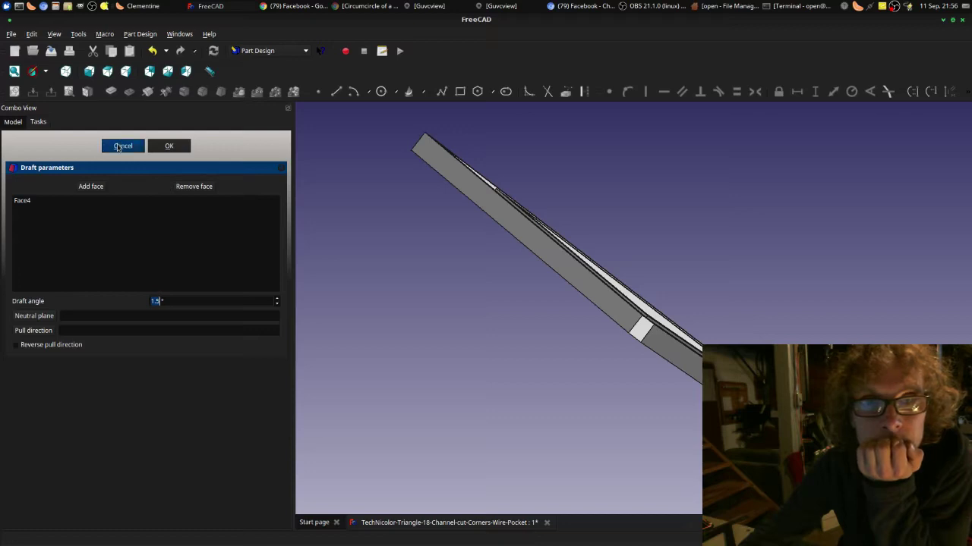
{"action": "left_click", "coordinate": [118, 147]}
Step: Dismiss the sketch orientation dialog and select the frame's chamfer face instead
{"action": "left_click", "coordinate": [37, 122]}
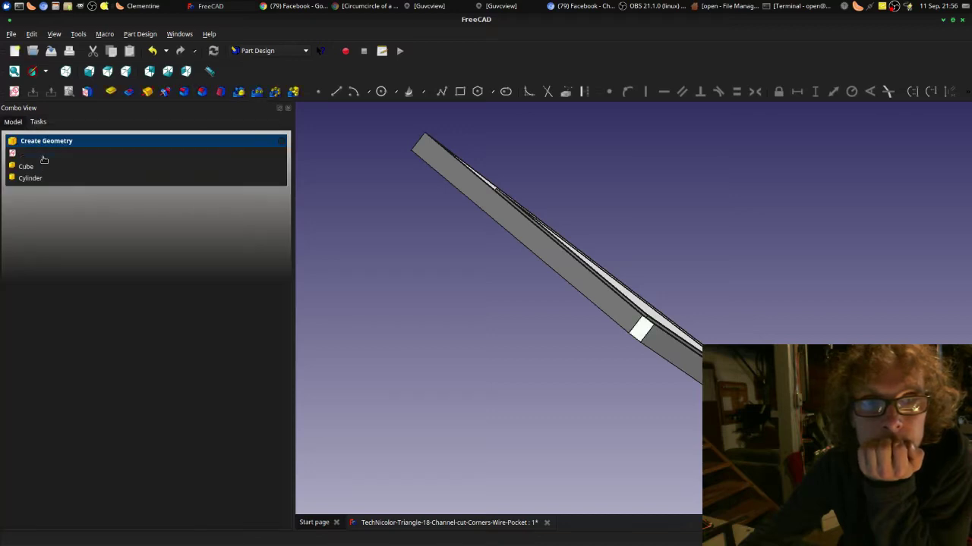
{"action": "left_click", "coordinate": [38, 155]}
{"action": "left_click", "coordinate": [463, 317]}
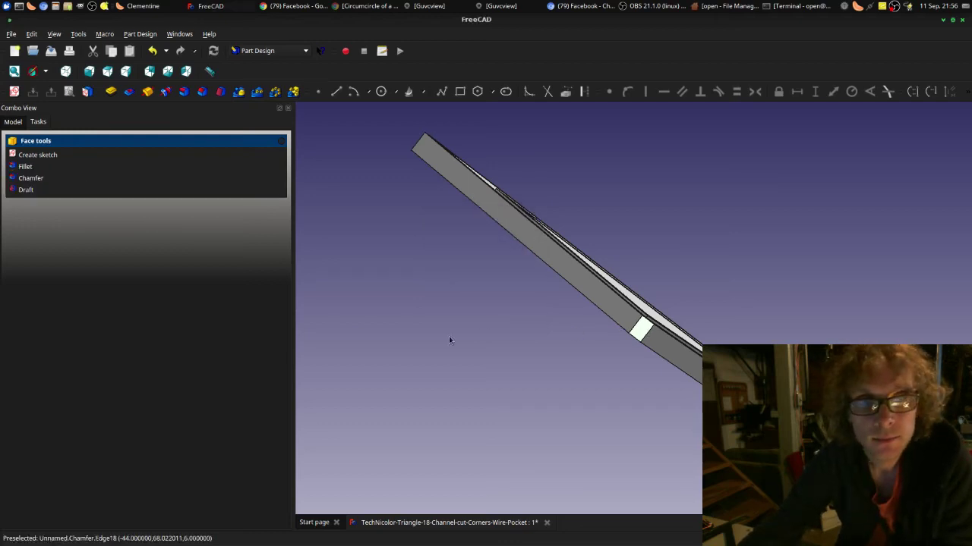
{"action": "left_click", "coordinate": [449, 337]}
{"action": "left_click", "coordinate": [642, 329]}
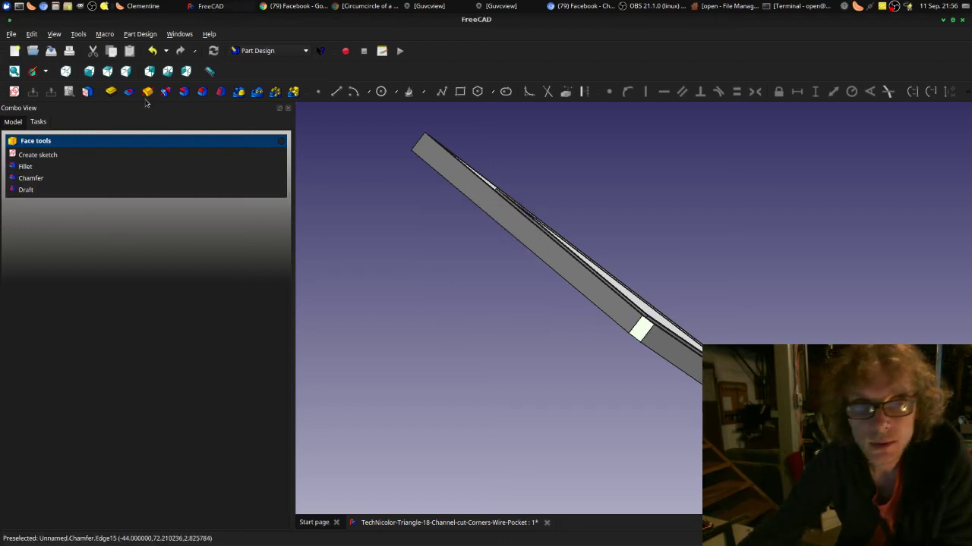
Step: Create a sketch on the chamfer face and place the first end of a rounded slot
{"action": "left_click", "coordinate": [46, 155]}
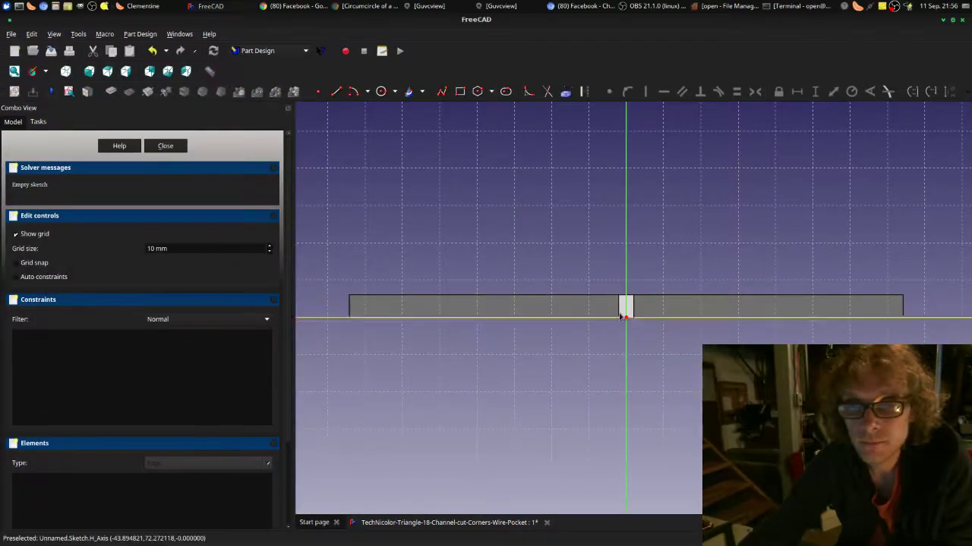
{"action": "scroll", "coordinate": [617, 296], "scroll_direction": "up", "scroll_amount": 4}
{"action": "scroll", "coordinate": [592, 286], "scroll_direction": "up", "scroll_amount": 5}
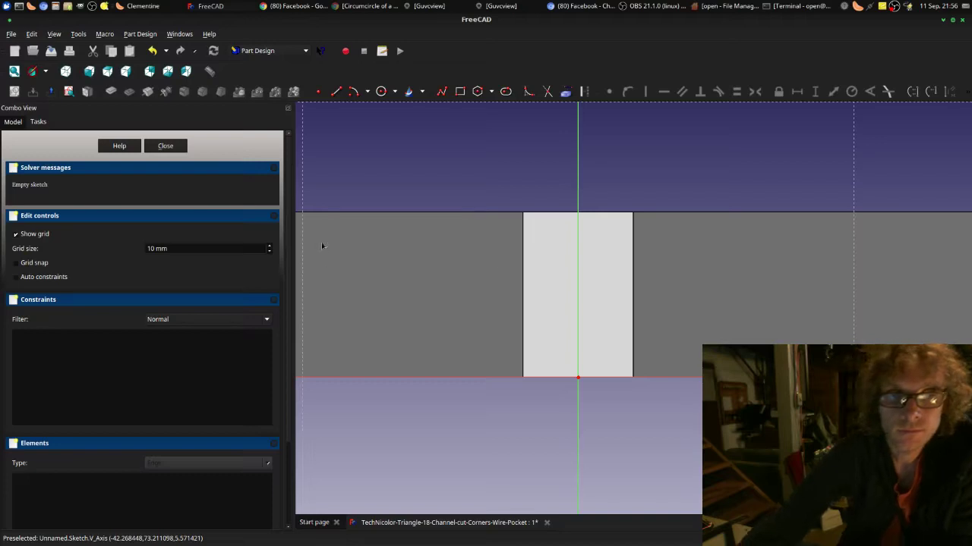
{"action": "left_click", "coordinate": [505, 91]}
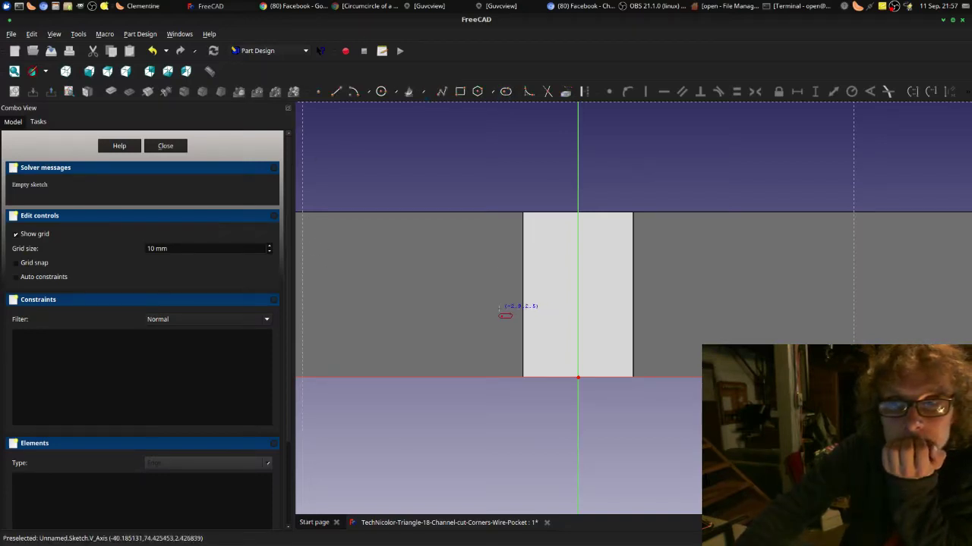
{"action": "left_click", "coordinate": [501, 308]}
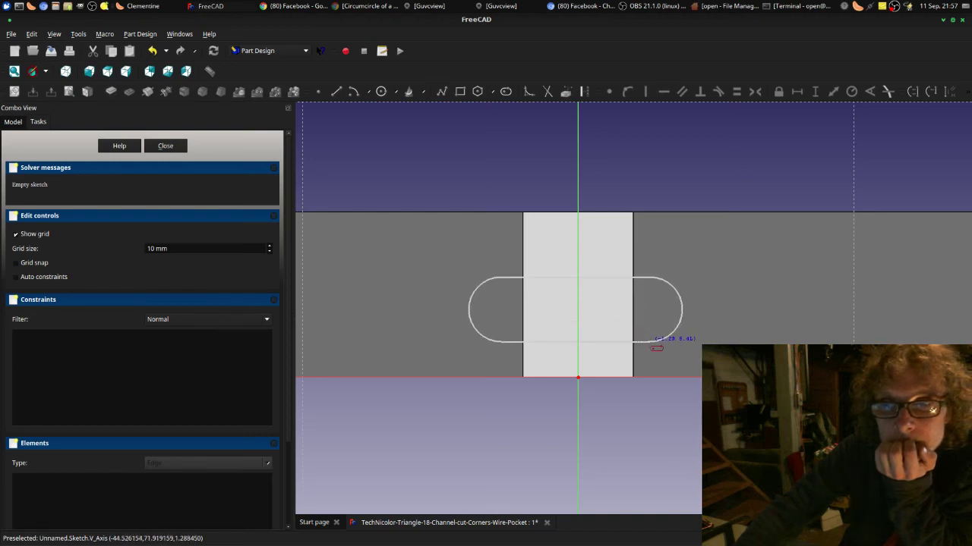
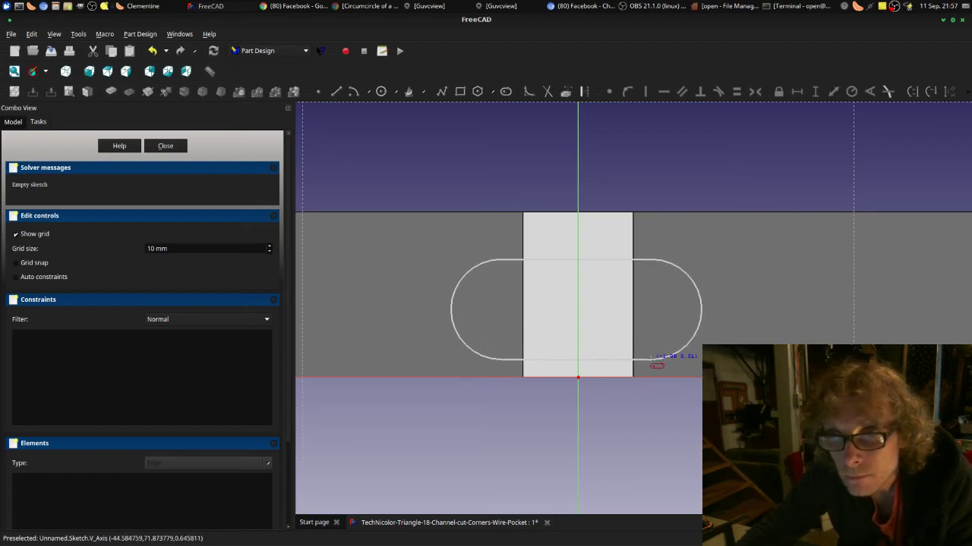
Step: Complete the slot across the light strip, view it tilted, and close the sketch
{"action": "left_click", "coordinate": [651, 355]}
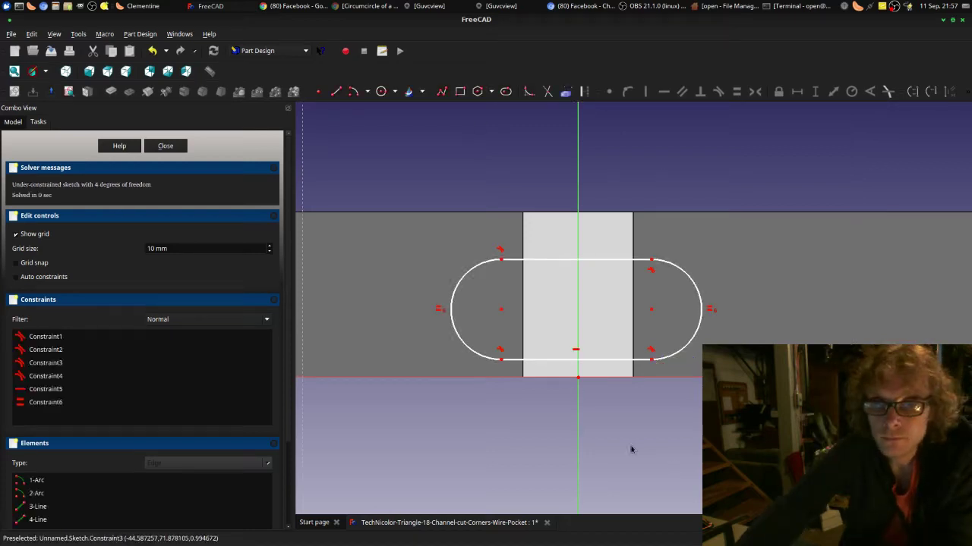
{"action": "mouse_move", "coordinate": [631, 449]}
{"action": "middle_mouse_down"}
{"action": "mouse_move", "coordinate": [620, 403]}
{"action": "mouse_move", "coordinate": [618, 451]}
{"action": "mouse_move", "coordinate": [620, 438]}
{"action": "mouse_move", "coordinate": [626, 447]}
{"action": "middle_mouse_up"}
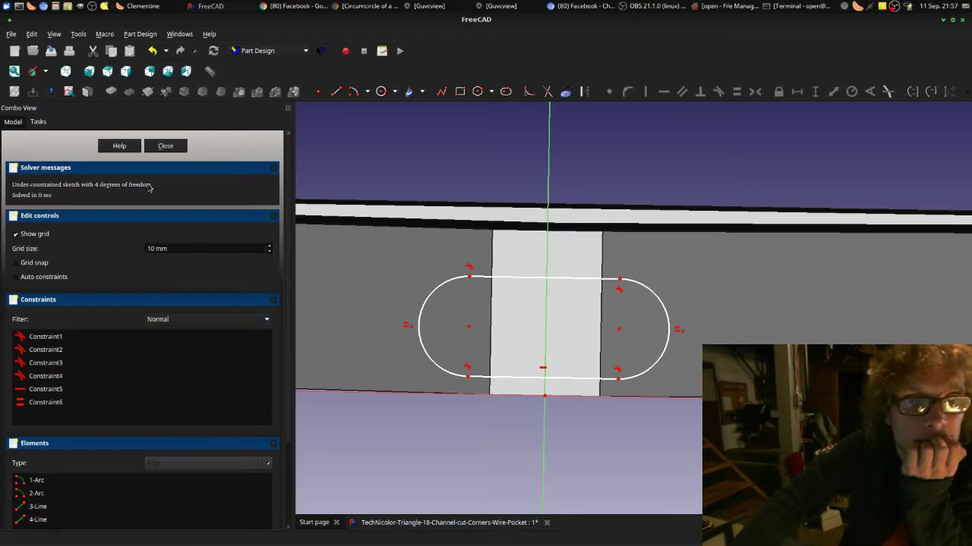
{"action": "left_click", "coordinate": [166, 148]}
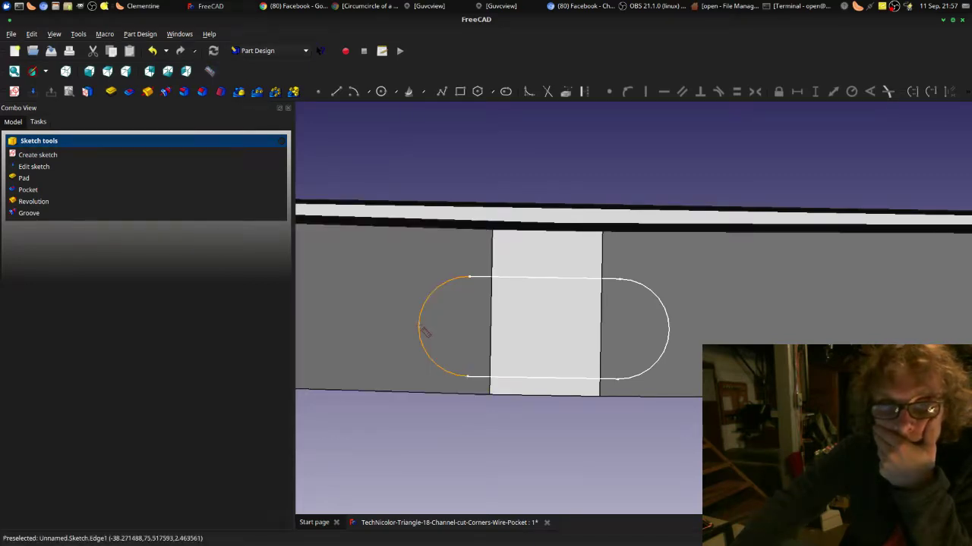
Step: Measure the slot's right arc, producing a 9.082 mm distance
{"action": "left_click", "coordinate": [669, 332]}
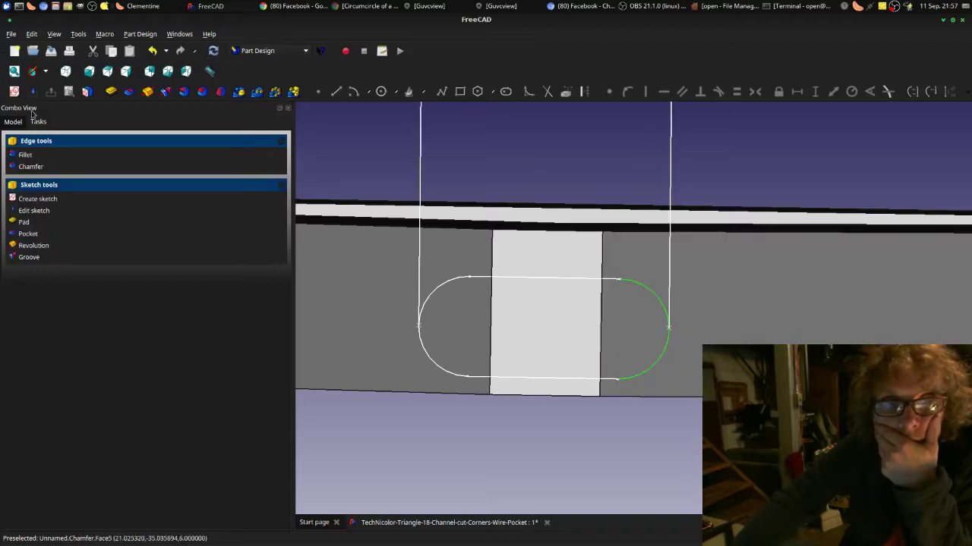
{"action": "left_click", "coordinate": [13, 122]}
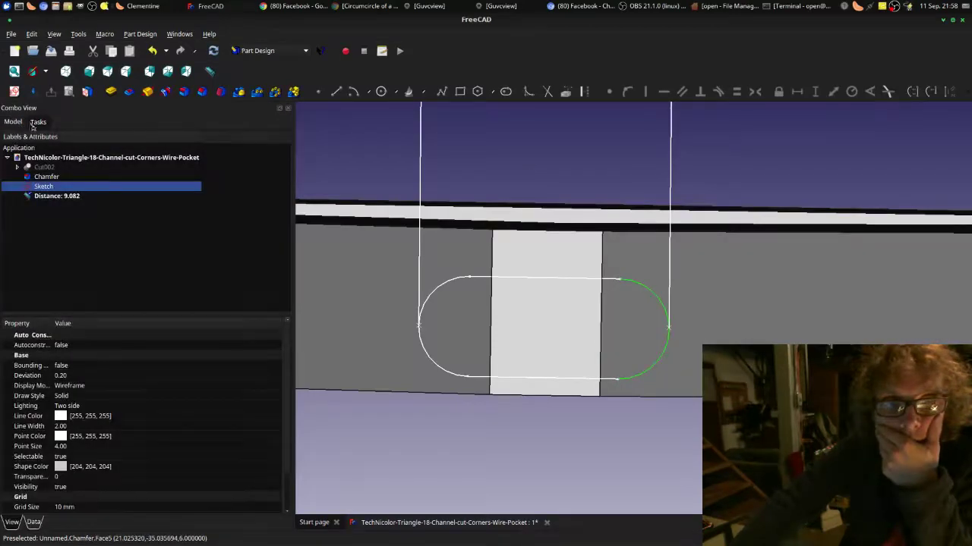
{"action": "left_click", "coordinate": [35, 123]}
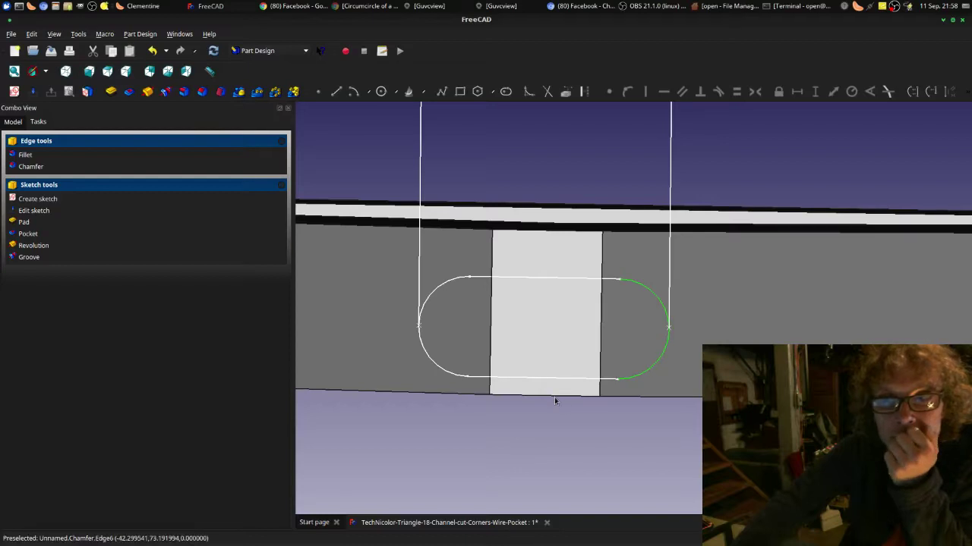
{"action": "scroll", "coordinate": [555, 398], "scroll_direction": "down", "scroll_amount": 2}
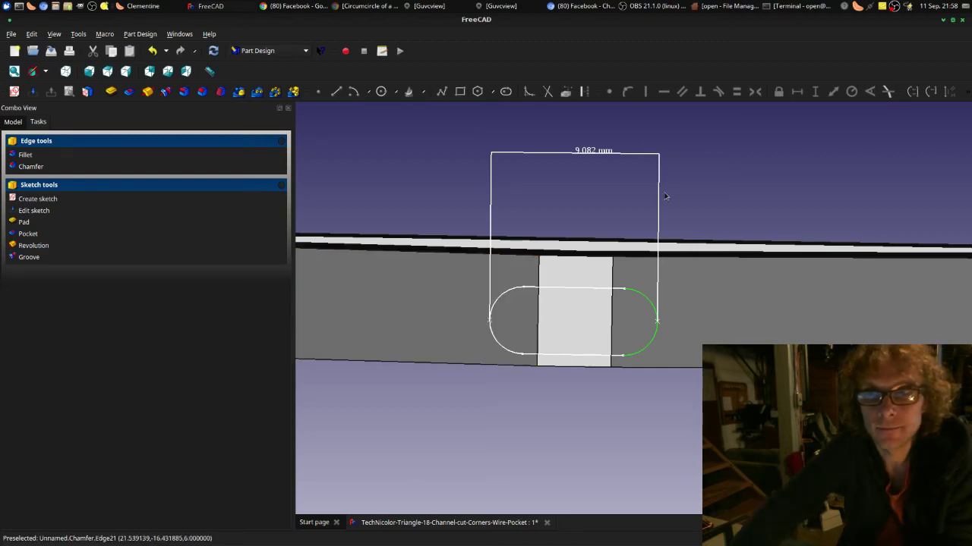
Step: Delete the Distance: 9.082 measurement and the slot sketch from the model tree
{"action": "left_click", "coordinate": [13, 124]}
{"action": "left_click", "coordinate": [68, 196]}
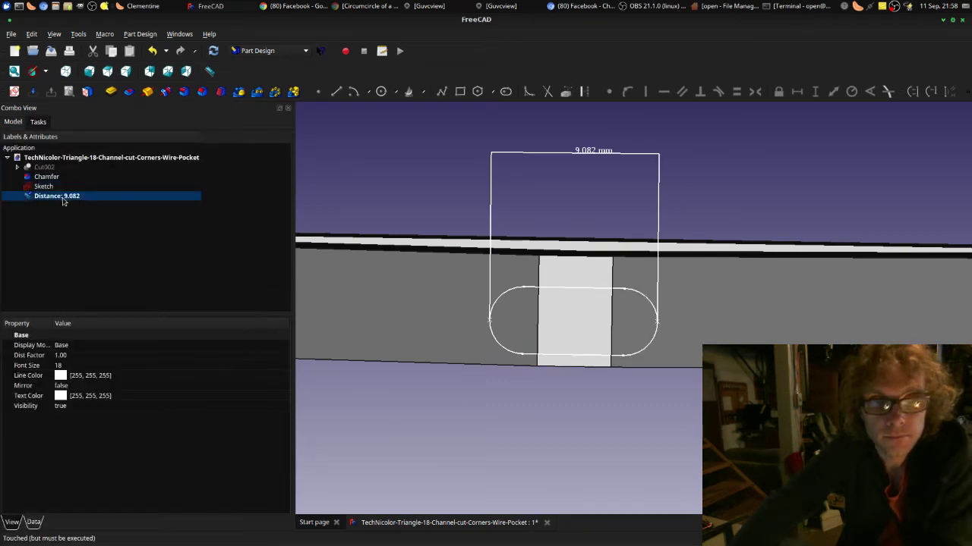
{"action": "key", "text": "Delete"}
{"action": "left_click", "coordinate": [50, 186]}
{"action": "key", "text": "Delete"}
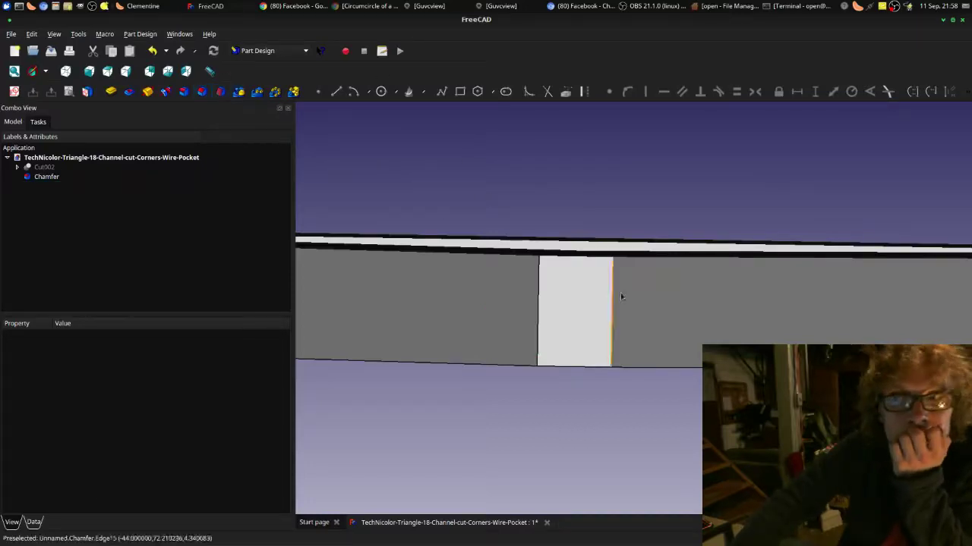
Step: Start a new sketch on the chamfered part's face
{"action": "left_click", "coordinate": [574, 296]}
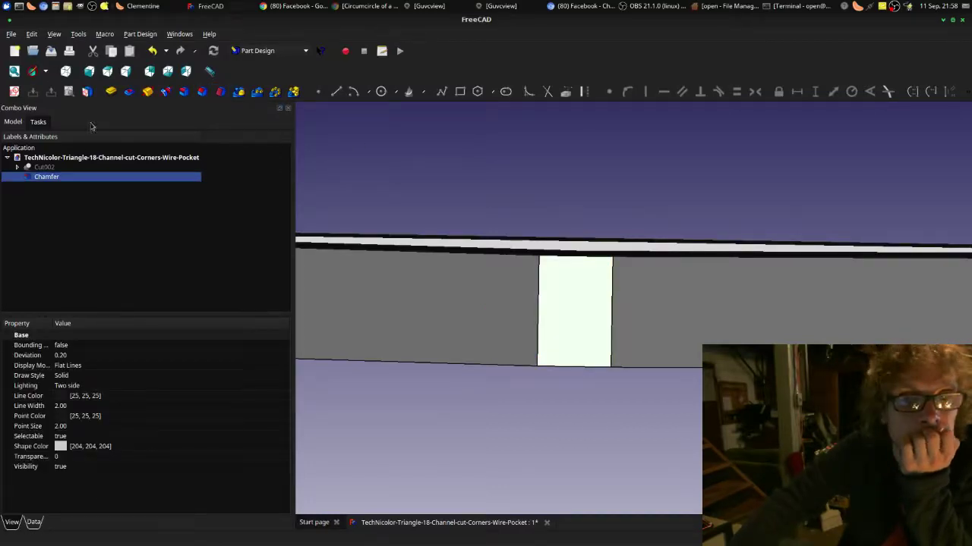
{"action": "left_click", "coordinate": [44, 126]}
{"action": "left_click", "coordinate": [44, 155]}
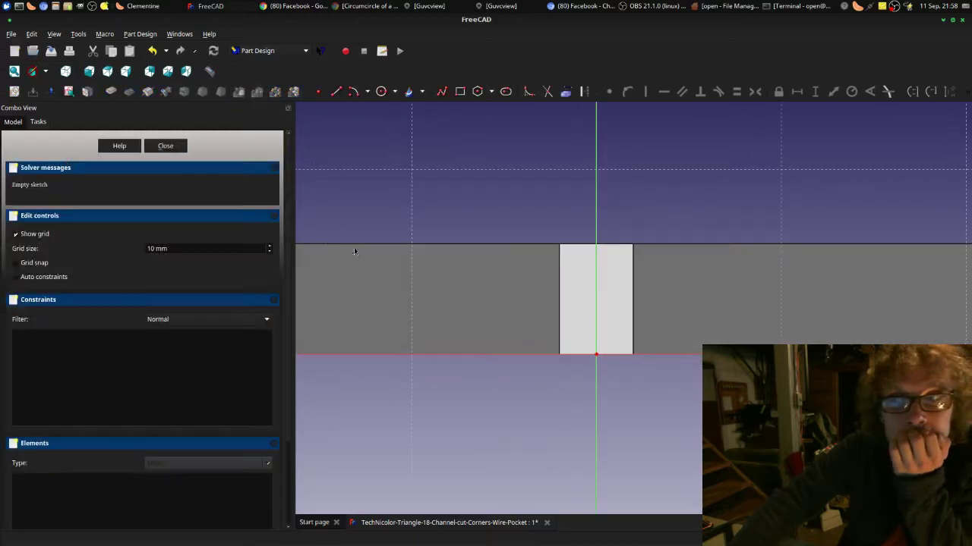
Step: Draw a slot between two centre points across the light strip and close the sketch
{"action": "left_click", "coordinate": [506, 91]}
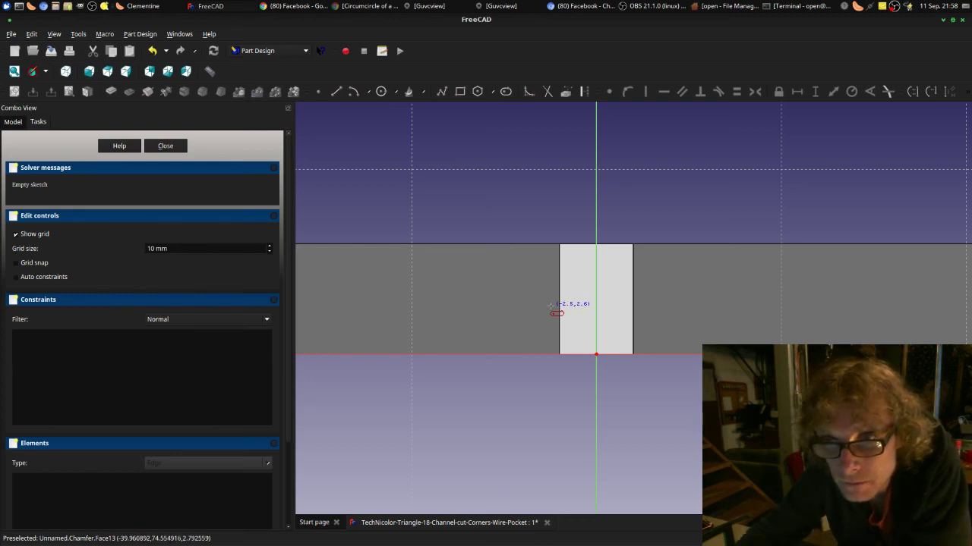
{"action": "left_click", "coordinate": [552, 308]}
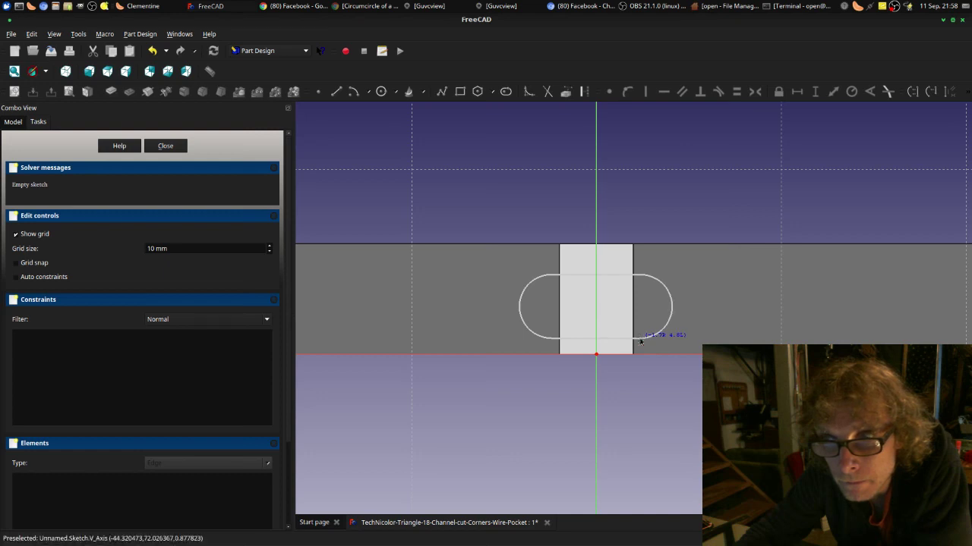
{"action": "left_click", "coordinate": [641, 338]}
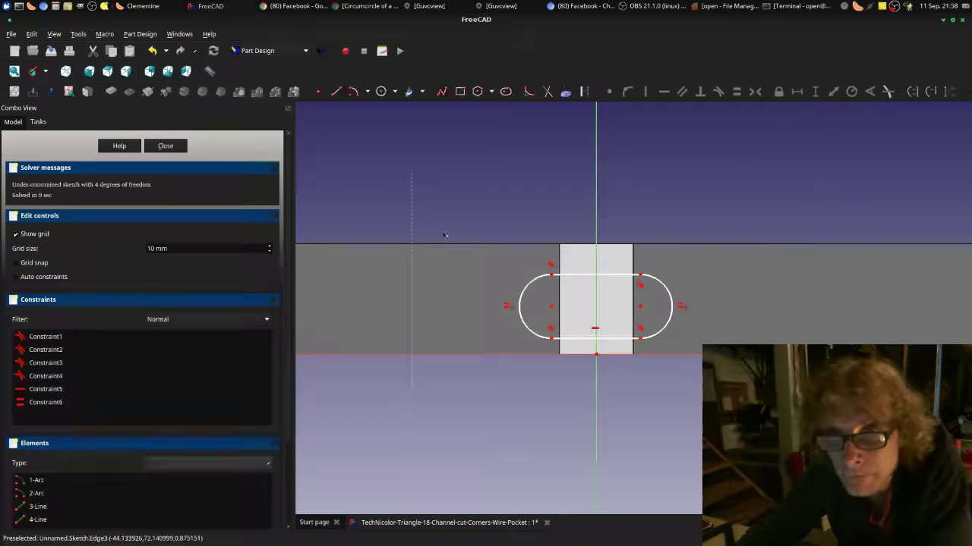
{"action": "left_click", "coordinate": [165, 146]}
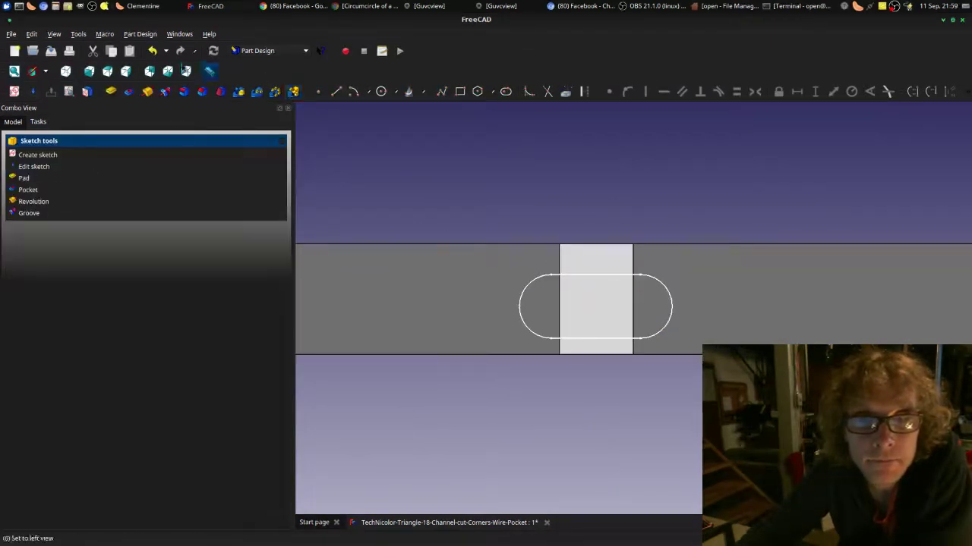
{"action": "left_click", "coordinate": [210, 73]}
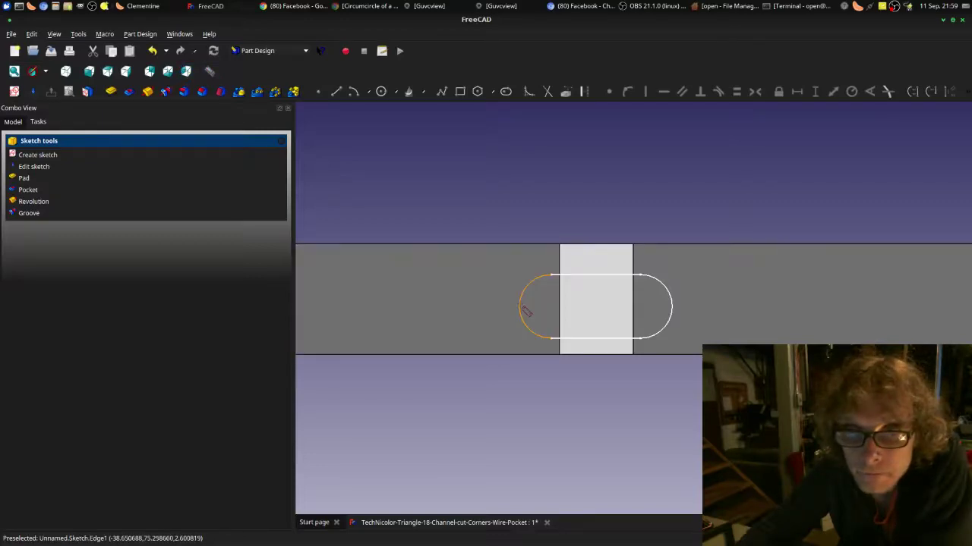
{"action": "left_click", "coordinate": [672, 310]}
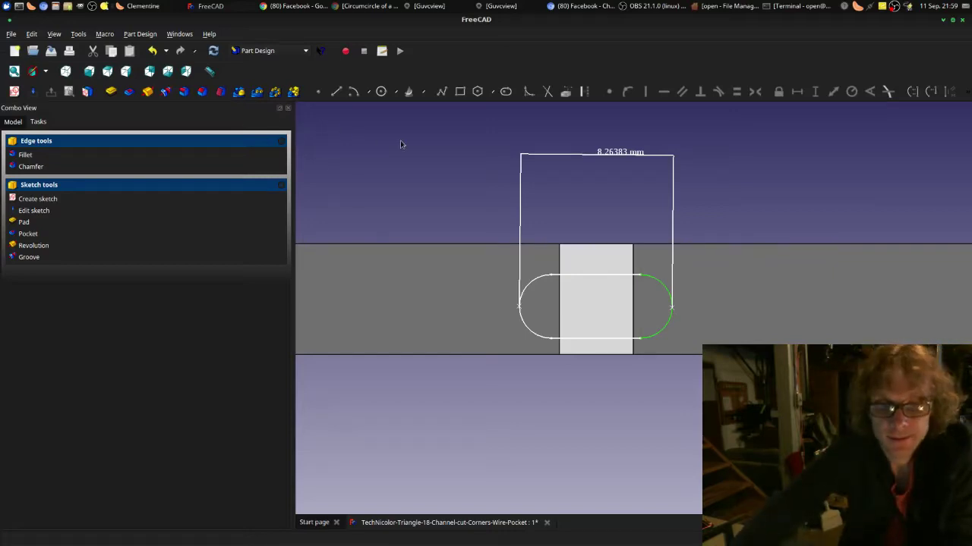
{"action": "left_click", "coordinate": [11, 122]}
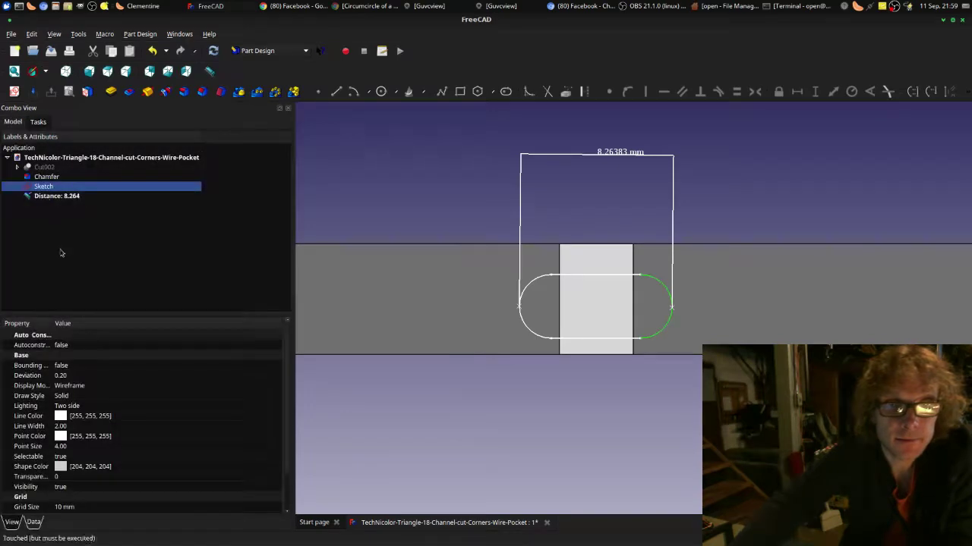
{"action": "left_click", "coordinate": [60, 196]}
{"action": "key", "text": "Delete"}
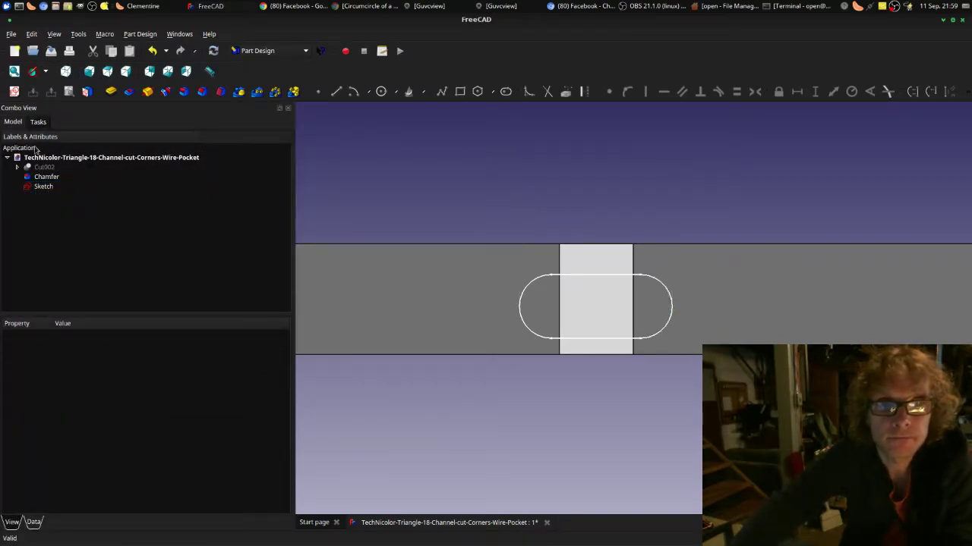
{"action": "left_click", "coordinate": [38, 122]}
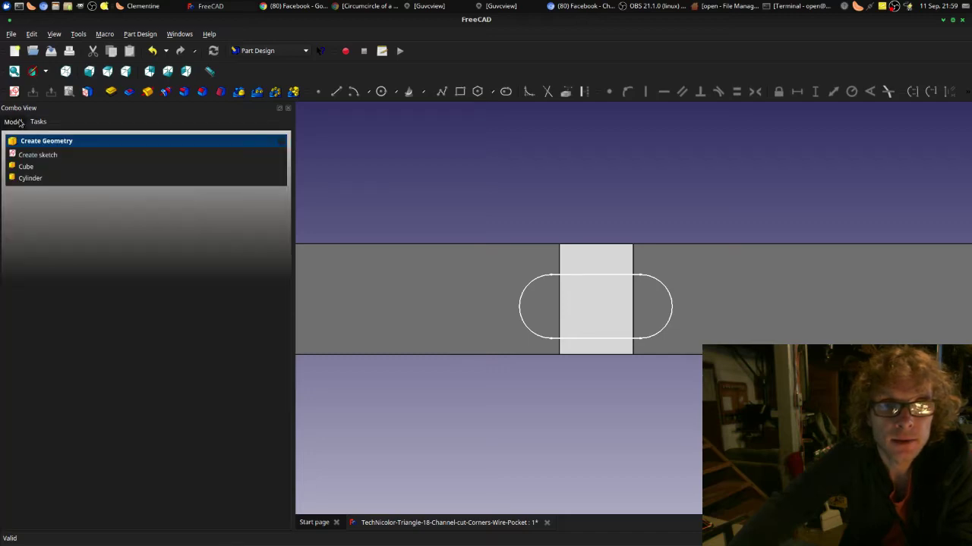
{"action": "left_click", "coordinate": [15, 122]}
Step: Create a Pocket from the slot sketch with a length of 26 mm
{"action": "left_click", "coordinate": [43, 186]}
{"action": "left_click", "coordinate": [38, 122]}
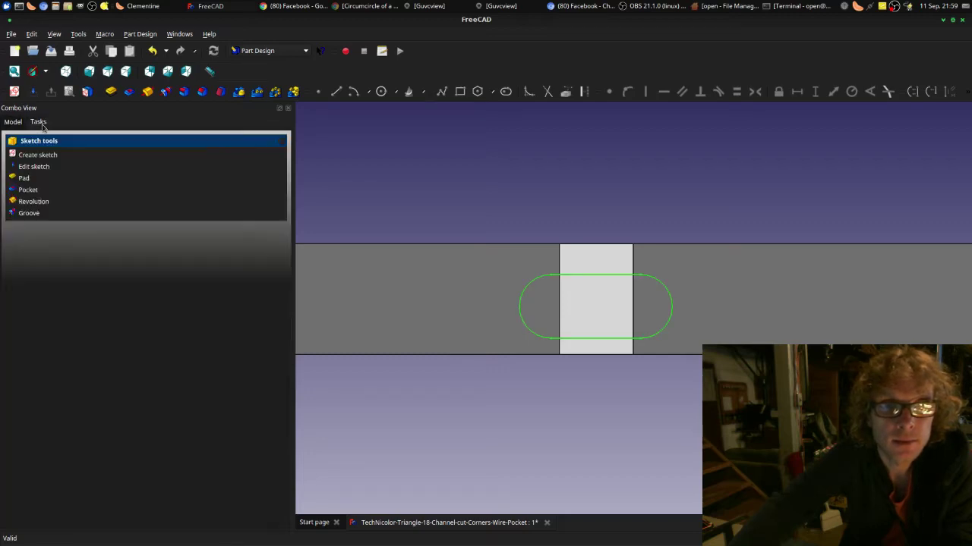
{"action": "left_click", "coordinate": [35, 190]}
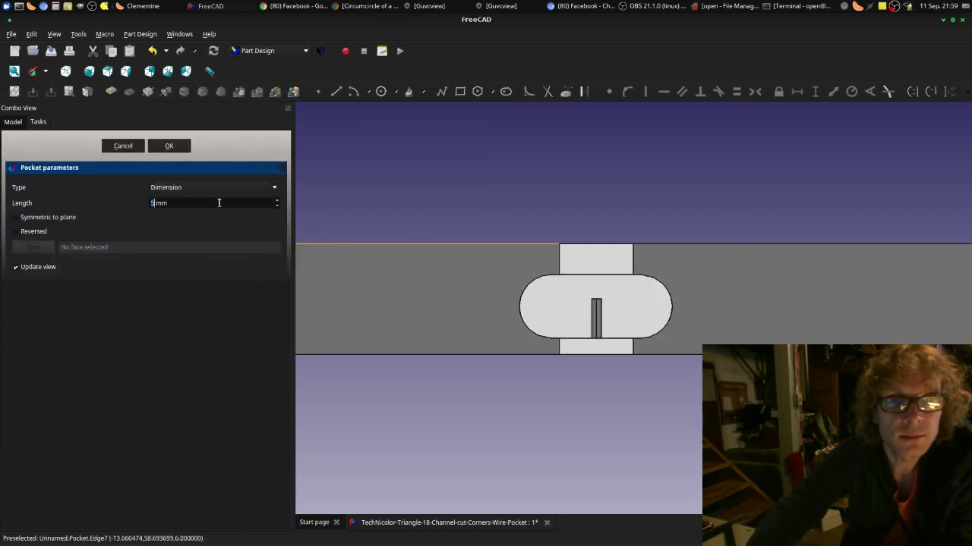
{"action": "type", "text": "26"}
Step: Inspect the pocket preview at the corner slots from several tilted angles, then confirm it
{"action": "middle_click_drag", "start_coordinate": [576, 404], "coordinate": [567, 274]}
{"action": "scroll", "coordinate": [568, 405], "scroll_direction": "down", "scroll_amount": 3}
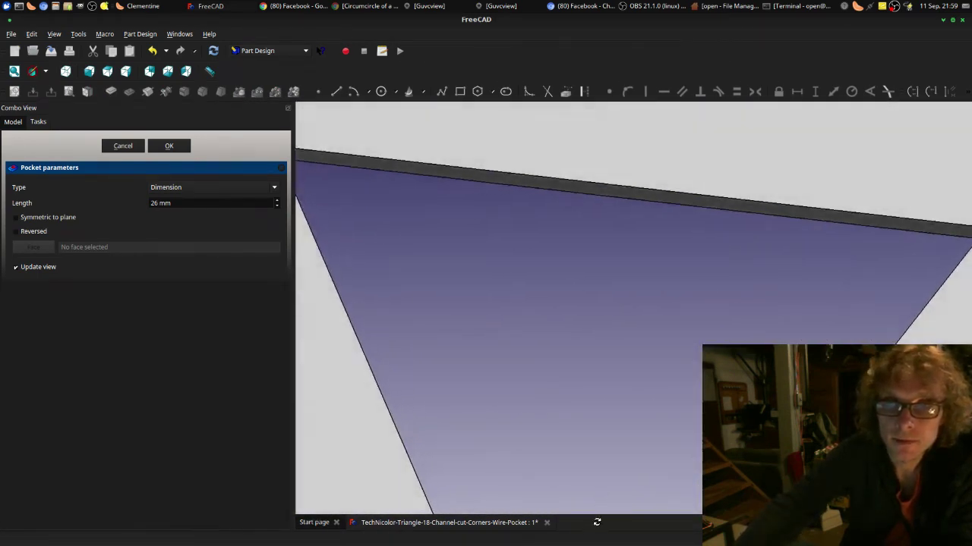
{"action": "scroll", "coordinate": [566, 277], "scroll_direction": "down", "scroll_amount": 5}
{"action": "scroll", "coordinate": [566, 279], "scroll_direction": "down", "scroll_amount": 3}
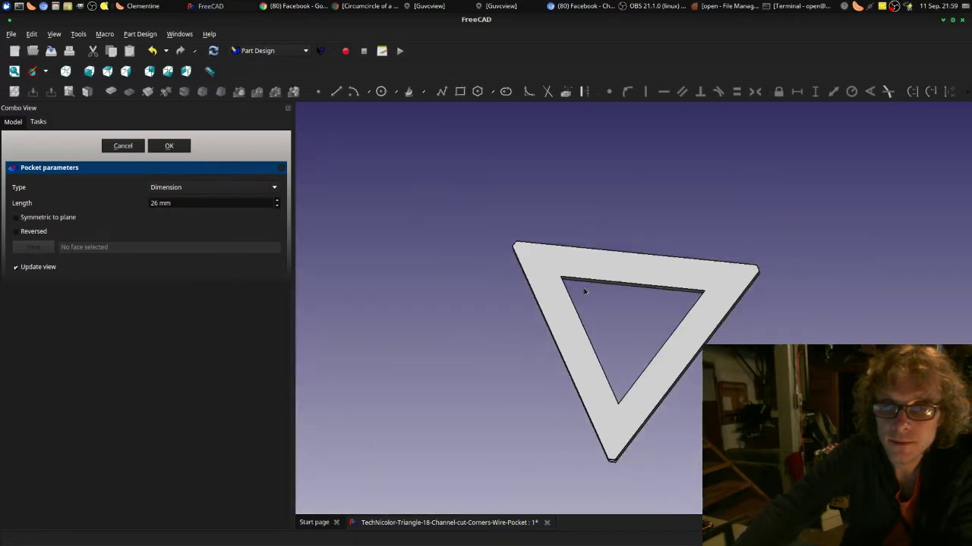
{"action": "middle_click_drag", "start_coordinate": [601, 299], "coordinate": [637, 221]}
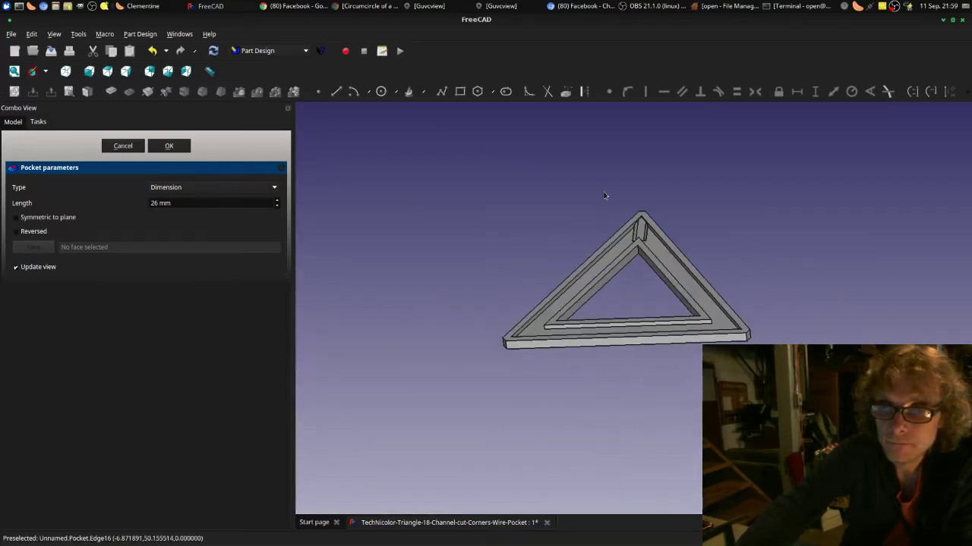
{"action": "scroll", "coordinate": [631, 243], "scroll_direction": "up", "scroll_amount": 6}
{"action": "scroll", "coordinate": [632, 246], "scroll_direction": "down", "scroll_amount": 3}
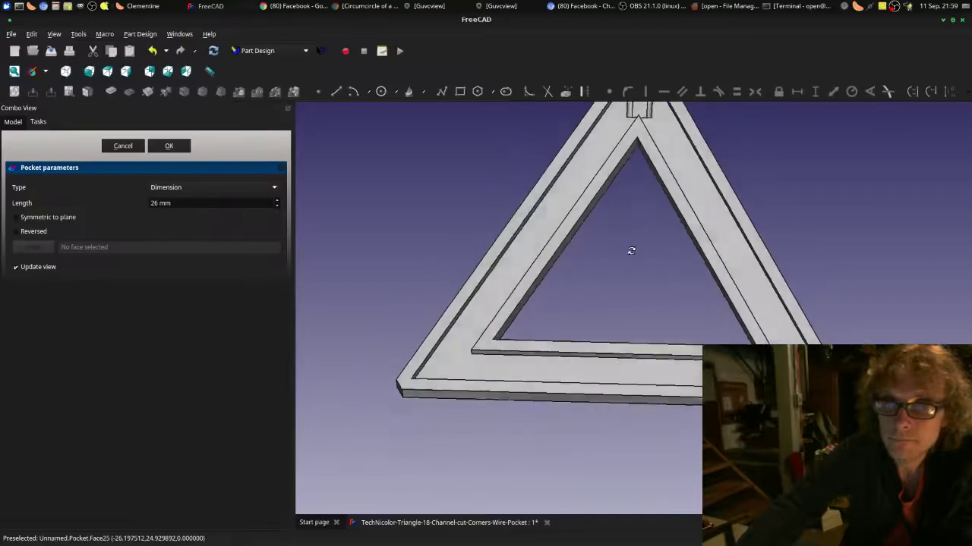
{"action": "middle_click_drag", "start_coordinate": [630, 251], "coordinate": [655, 113]}
{"action": "scroll", "coordinate": [597, 147], "scroll_direction": "up", "scroll_amount": 3}
{"action": "scroll", "coordinate": [596, 148], "scroll_direction": "down", "scroll_amount": 3}
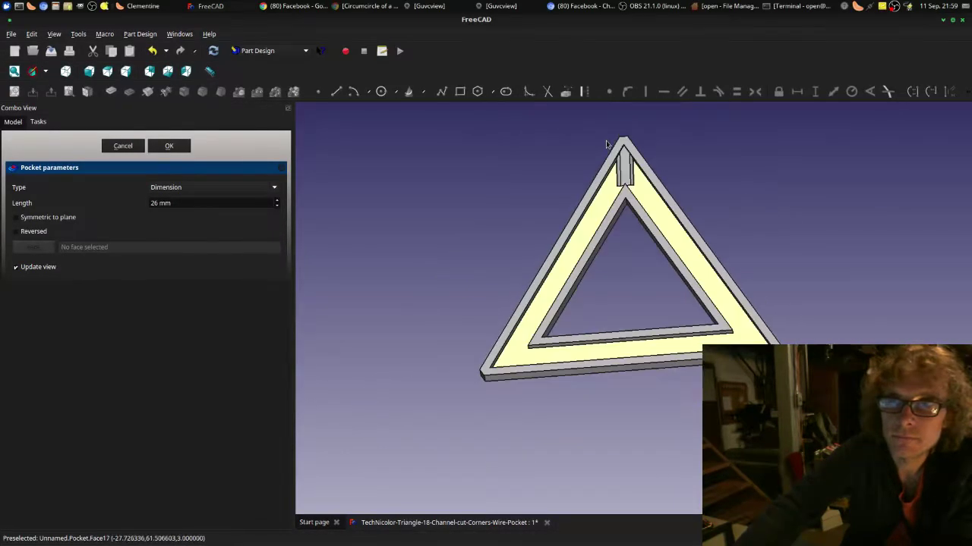
{"action": "middle_click_drag", "start_coordinate": [601, 139], "coordinate": [680, 191]}
{"action": "middle_click_drag", "start_coordinate": [625, 287], "coordinate": [616, 347]}
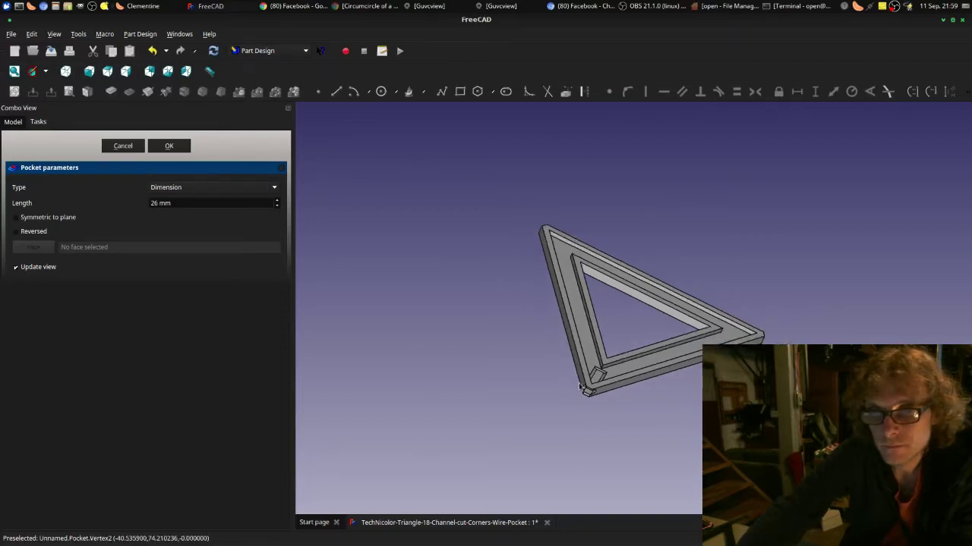
{"action": "scroll", "coordinate": [580, 387], "scroll_direction": "up", "scroll_amount": 4}
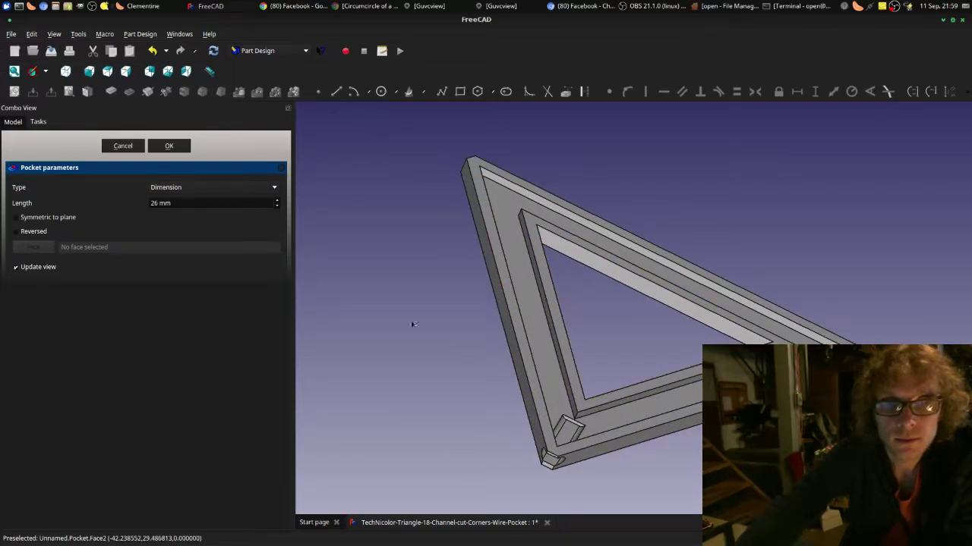
{"action": "left_click", "coordinate": [166, 146]}
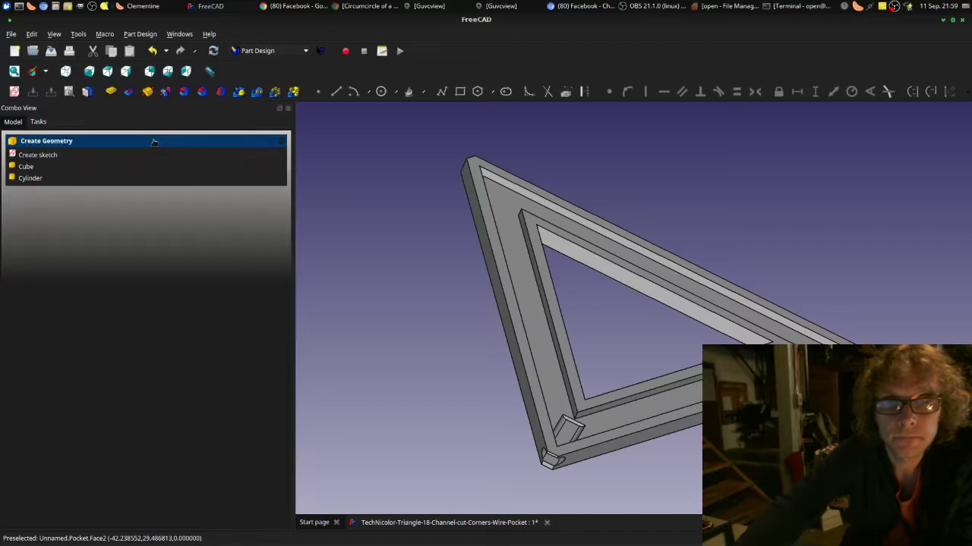
{"action": "left_click", "coordinate": [13, 33]}
Step: Save a copy as TechNicolor-Triangle-18-Channel-cut-Corners-Wire-Pocket-Alt.fcstd
{"action": "left_click", "coordinate": [30, 108]}
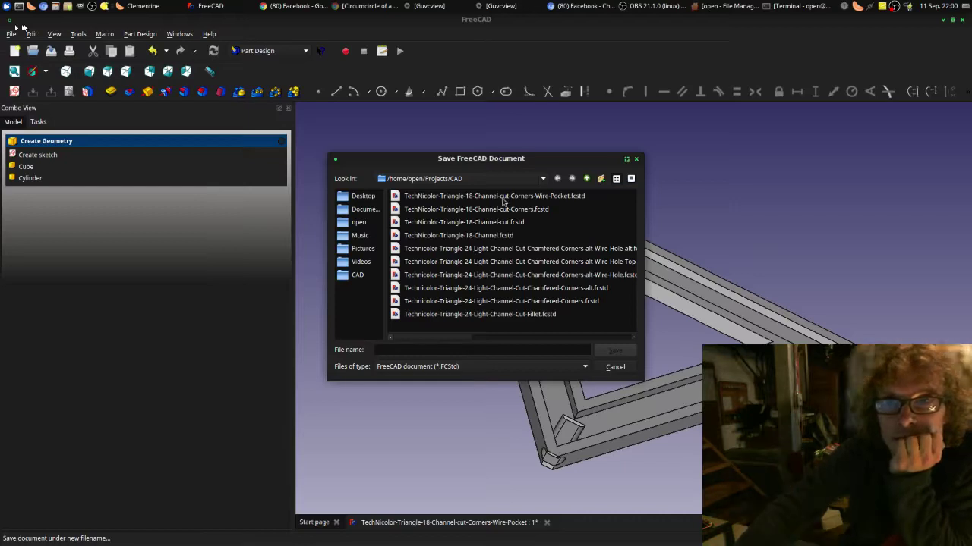
{"action": "left_click", "coordinate": [503, 197]}
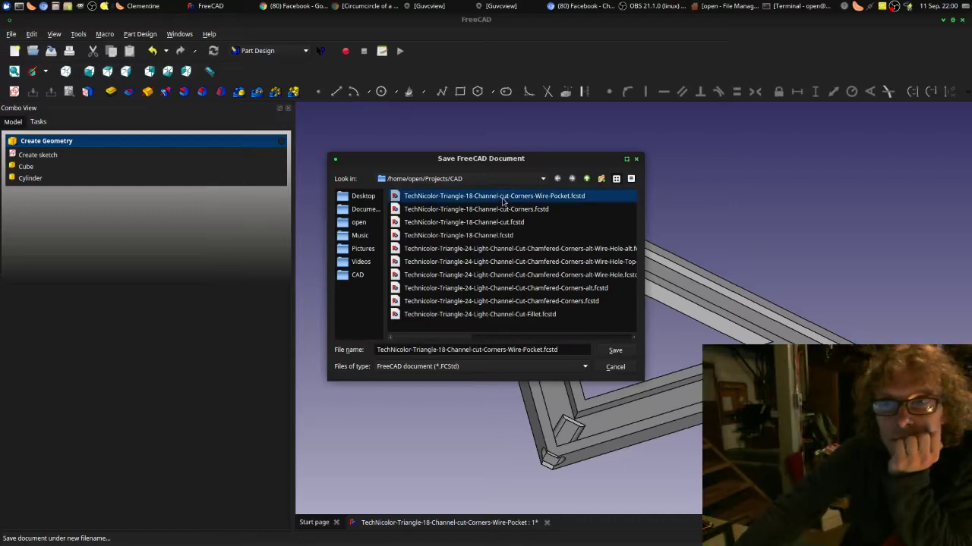
{"action": "left_click", "coordinate": [542, 350]}
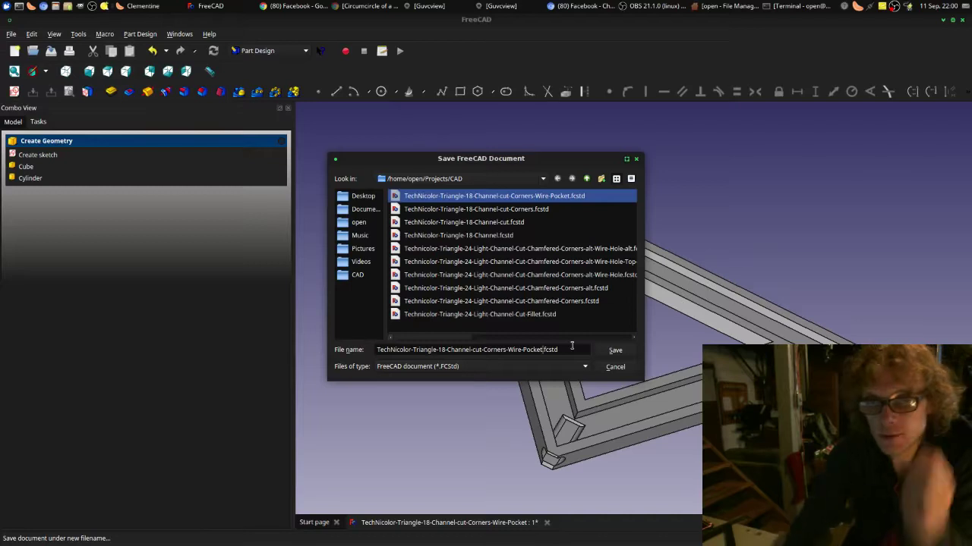
{"action": "type", "text": "-a"}
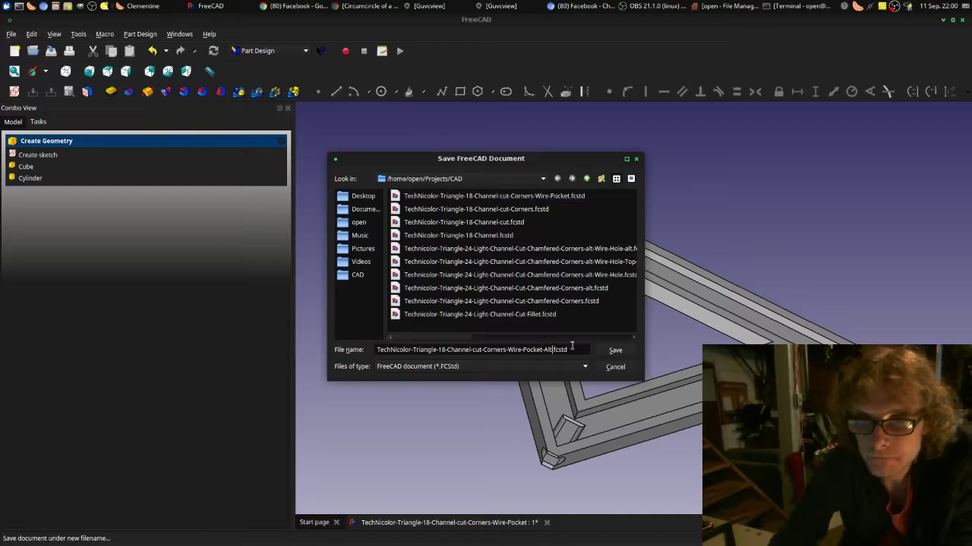
{"action": "left_click", "coordinate": [615, 349]}
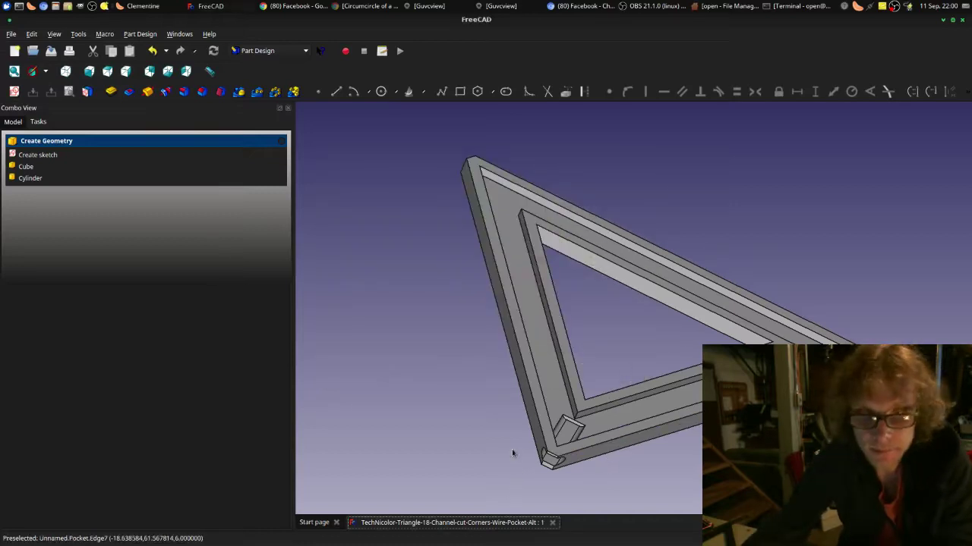
Step: Orbit the frame to an oblique view of its solid top and notched corner
{"action": "middle_click_drag", "start_coordinate": [563, 438], "coordinate": [689, 379]}
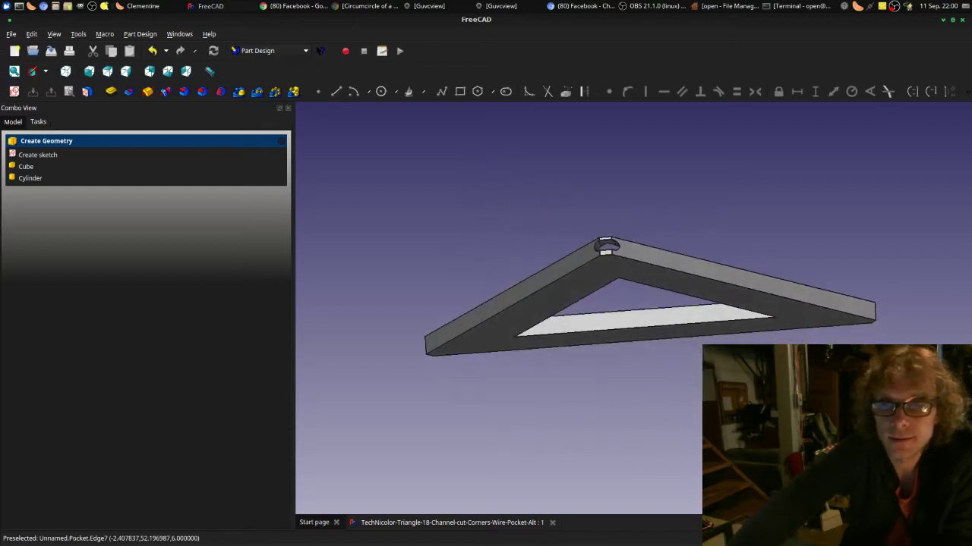
{"action": "middle_click_drag", "start_coordinate": [609, 308], "coordinate": [494, 220]}
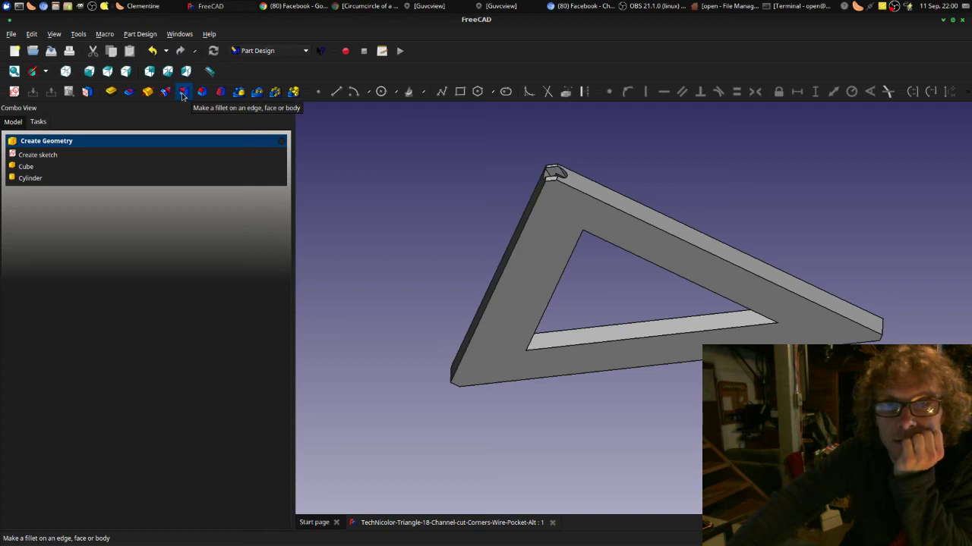
Step: Save another copy as TechNicolor-Triangle-18-Channel-cut-Corners-Wire-Pocket-Alt-Filled-Top.fcstd
{"action": "left_click", "coordinate": [11, 34]}
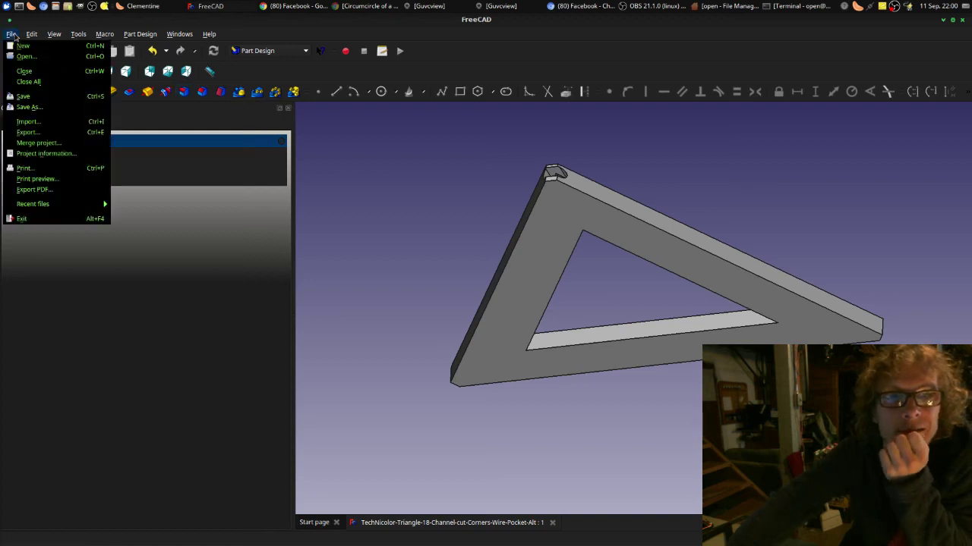
{"action": "left_click", "coordinate": [39, 109]}
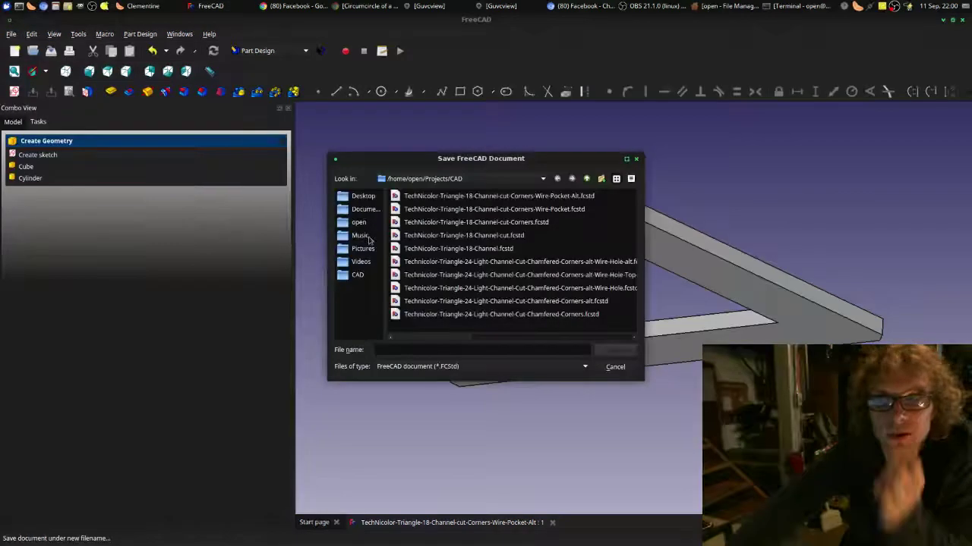
{"action": "left_click", "coordinate": [574, 198]}
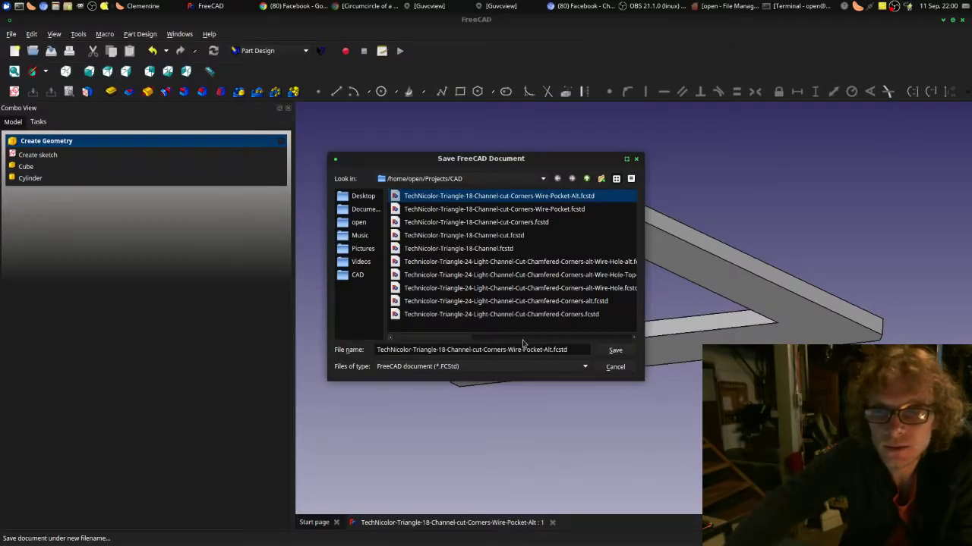
{"action": "left_click", "coordinate": [553, 350]}
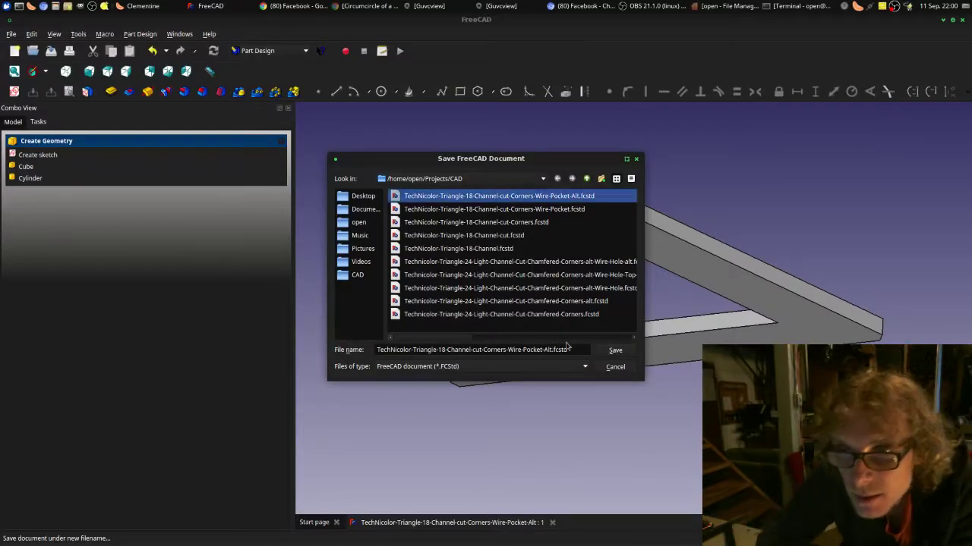
{"action": "type", "text": "-Fill"}
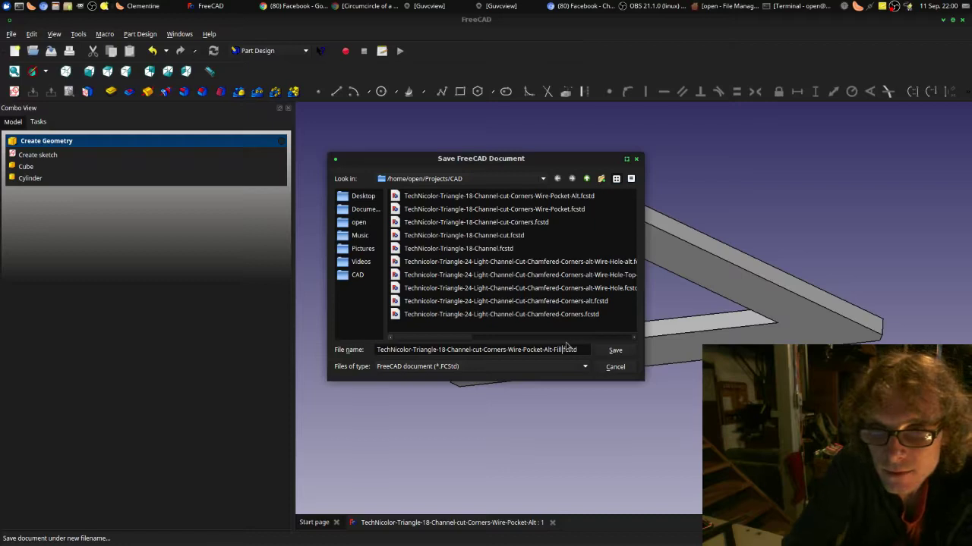
{"action": "type", "text": "ed-Top"}
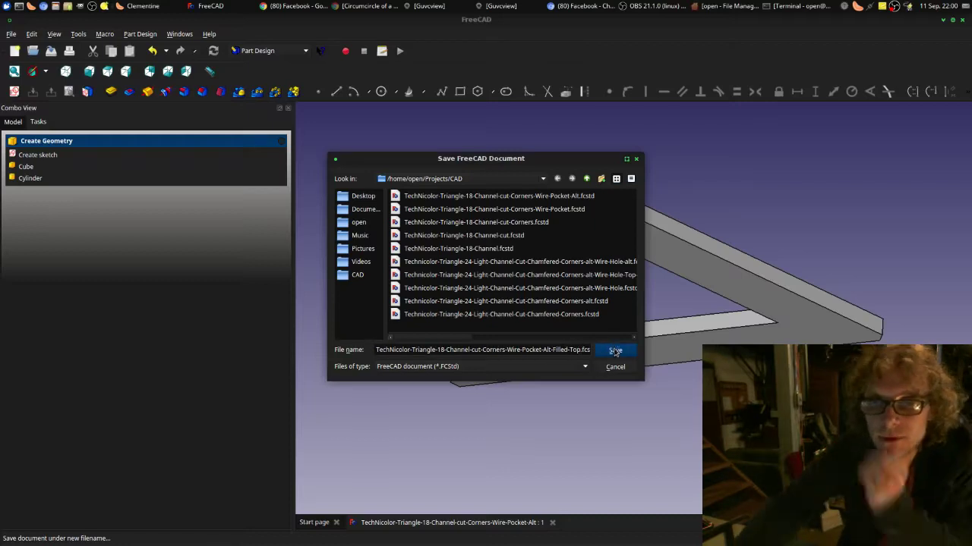
{"action": "left_click", "coordinate": [614, 350]}
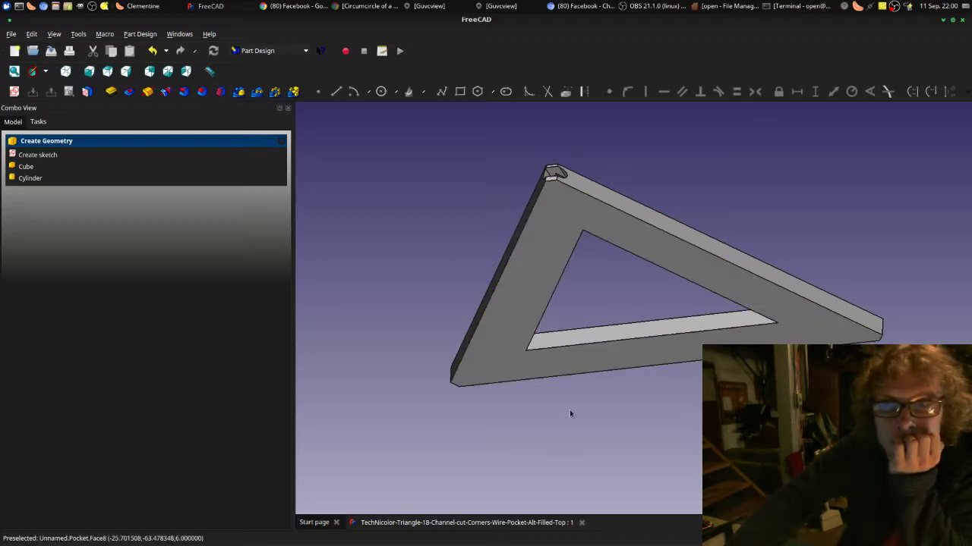
Step: Dismiss the Wrong selection warning from an empty fillet attempt and select the triangle's left outer edge
{"action": "middle_click_drag", "start_coordinate": [585, 435], "coordinate": [625, 363]}
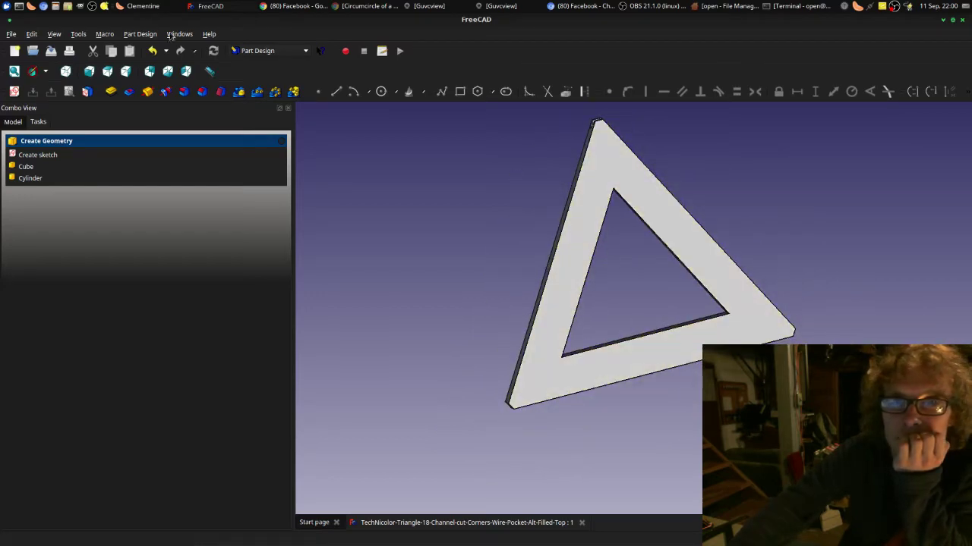
{"action": "left_click", "coordinate": [184, 92]}
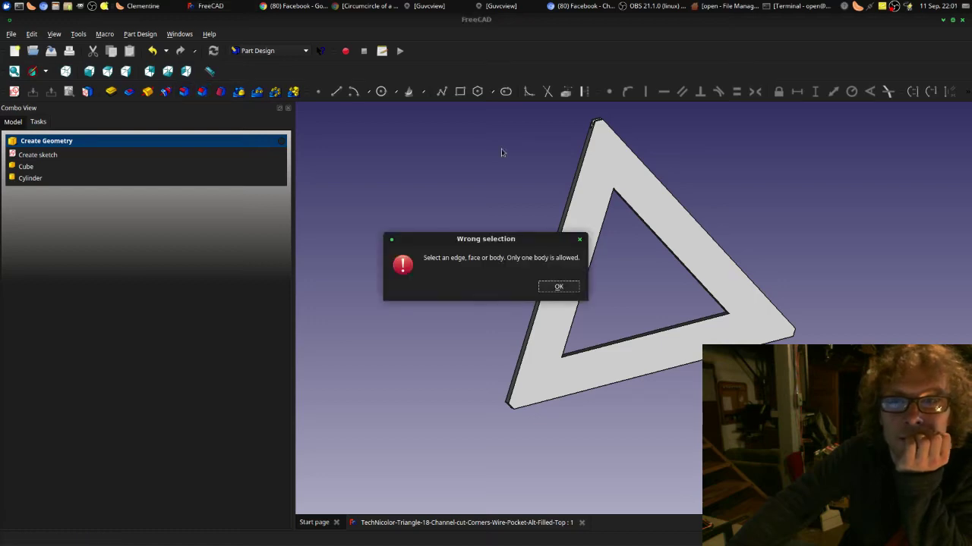
{"action": "left_click", "coordinate": [558, 288]}
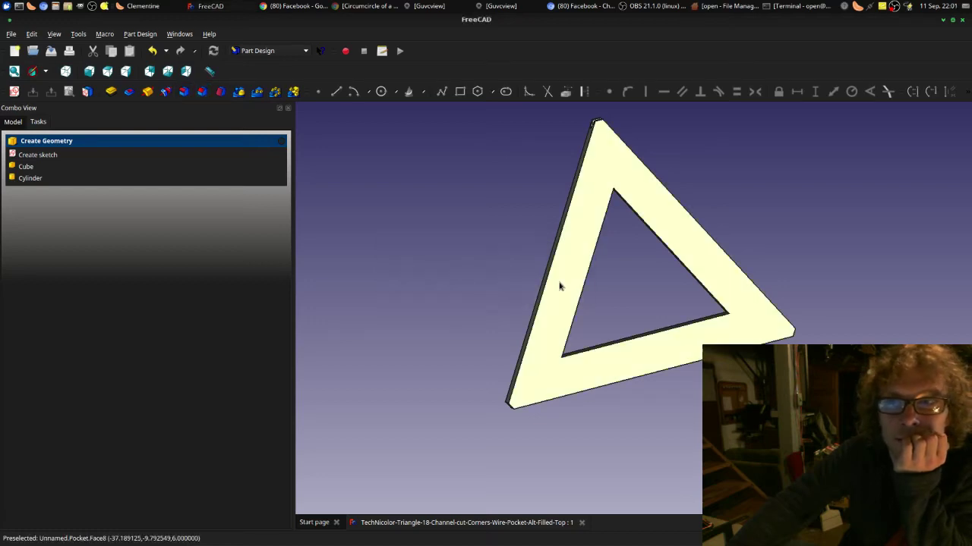
{"action": "left_click", "coordinate": [559, 239]}
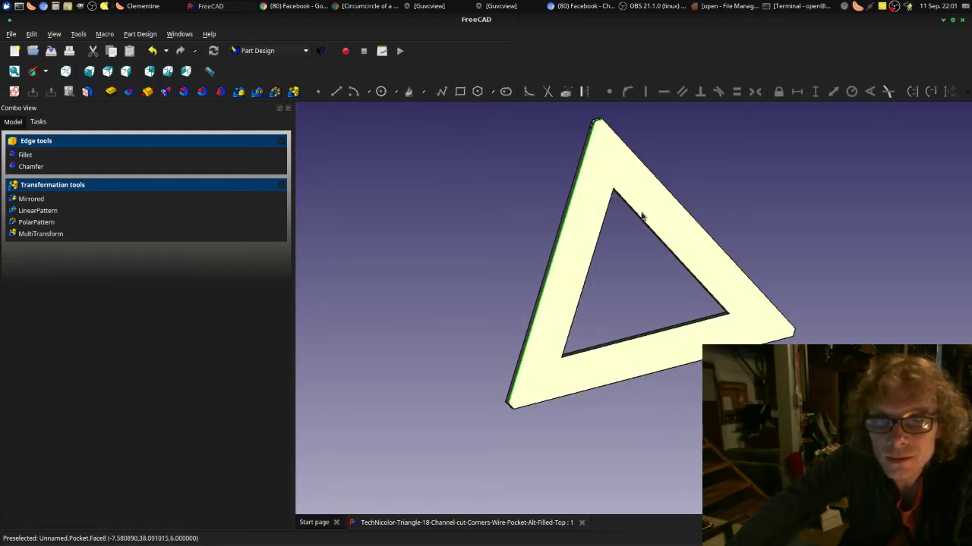
Step: Turn the triangle point-down and round the selected edges with a 1 mm Fillet
{"action": "middle_click_drag", "start_coordinate": [726, 214], "coordinate": [661, 250]}
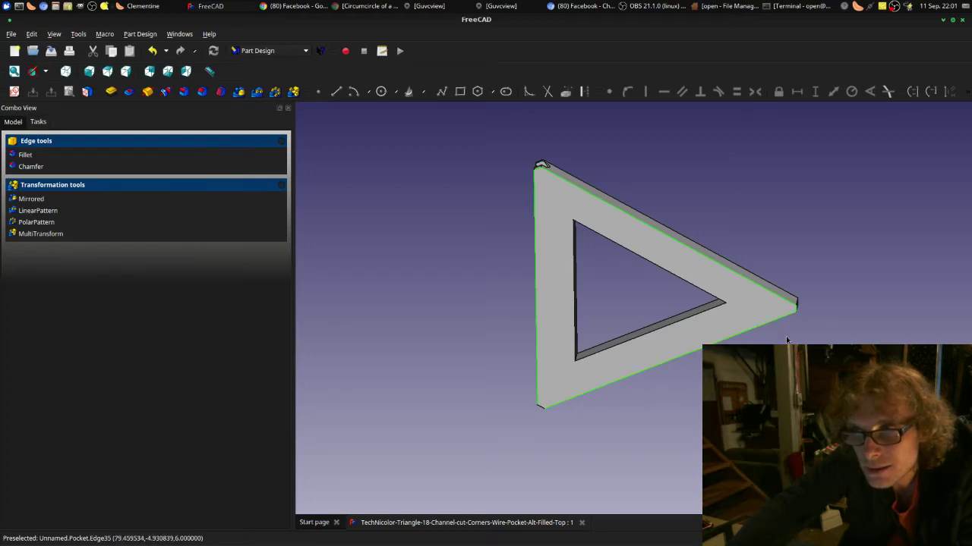
{"action": "middle_click_drag", "start_coordinate": [541, 164], "coordinate": [766, 274]}
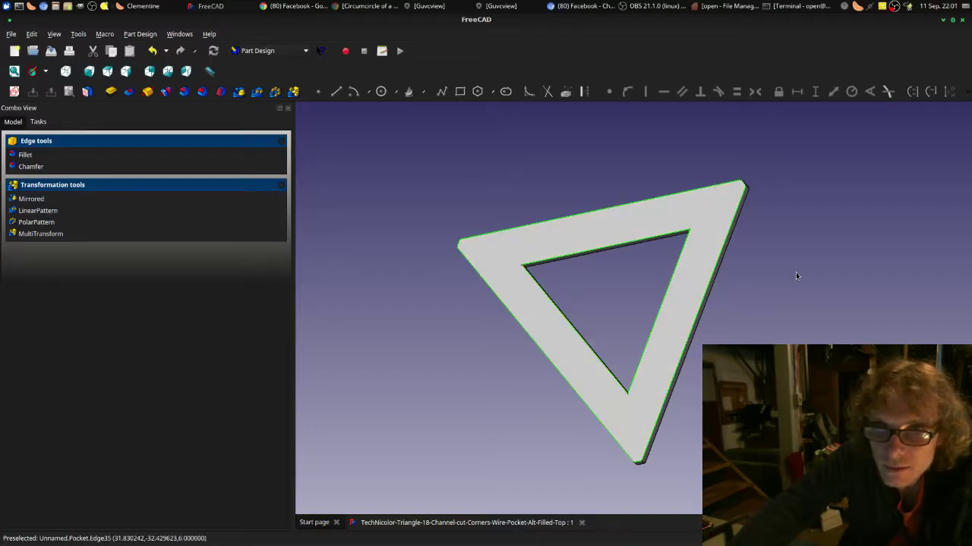
{"action": "middle_click_drag", "start_coordinate": [796, 276], "coordinate": [733, 297]}
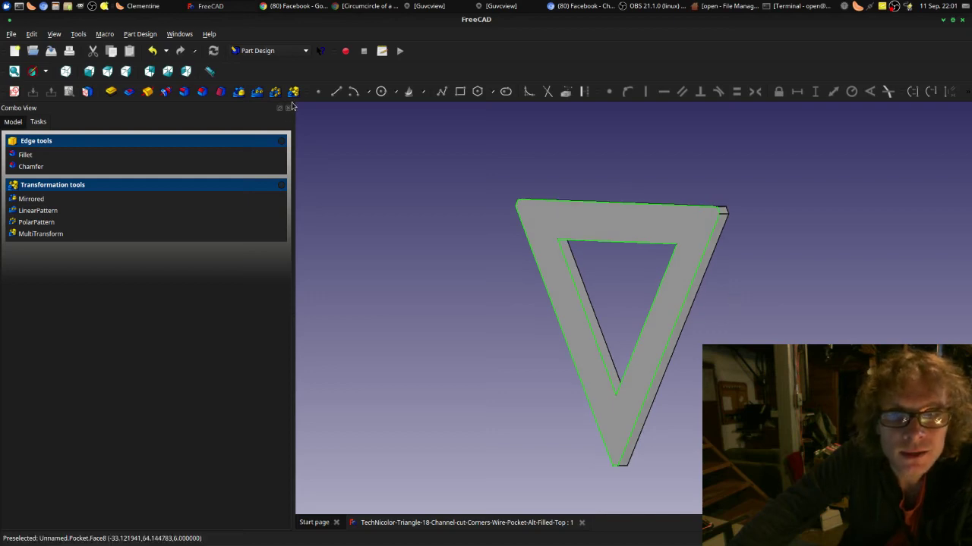
{"action": "left_click", "coordinate": [184, 92]}
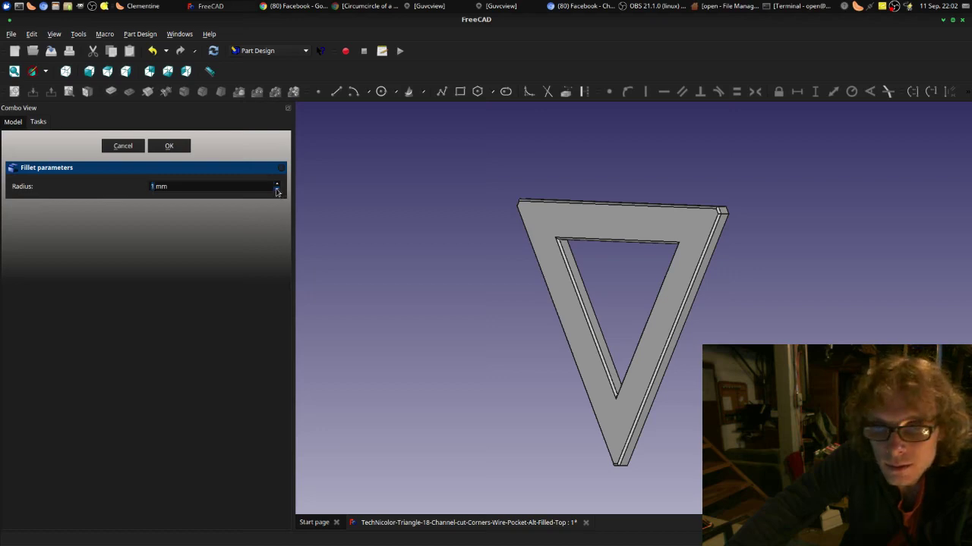
{"action": "left_click", "coordinate": [183, 148]}
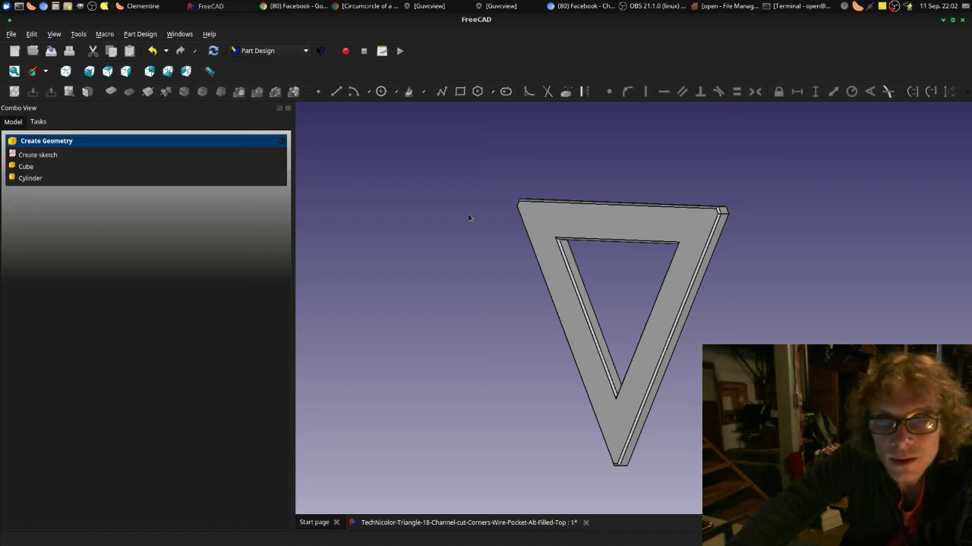
{"action": "middle_click_drag", "start_coordinate": [722, 336], "coordinate": [776, 243]}
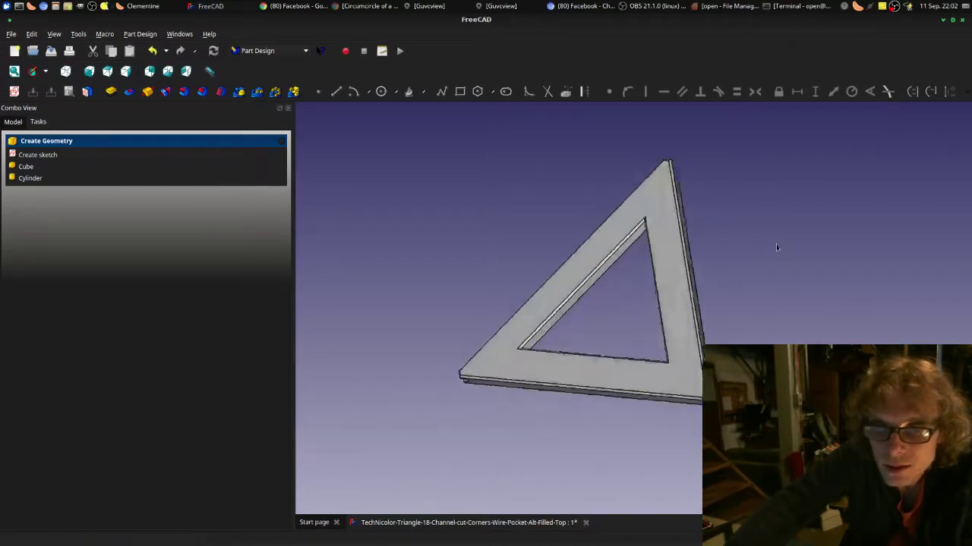
Step: Zoom and orbit to check the rounded edges, saving the Filled-Top file with Ctrl+S
{"action": "scroll", "coordinate": [553, 391], "scroll_direction": "up", "scroll_amount": 3}
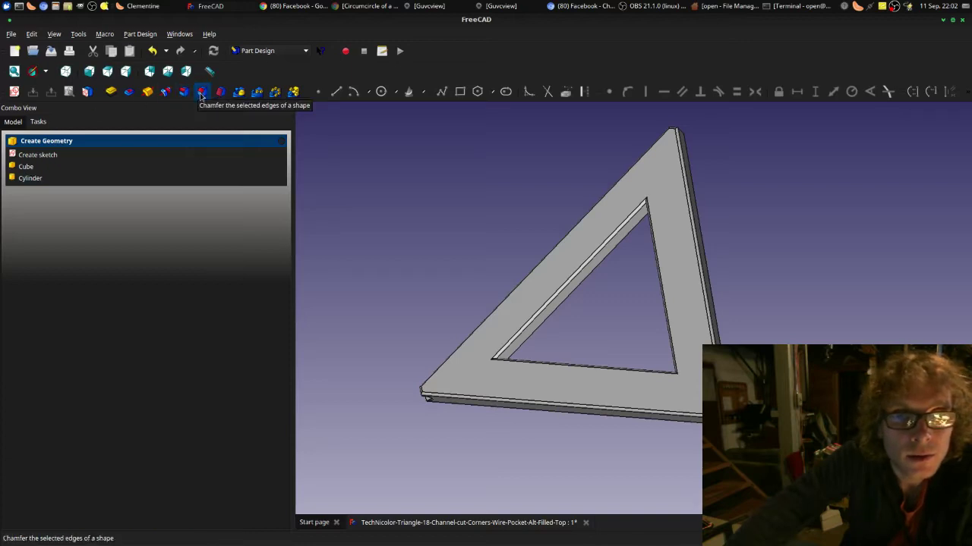
{"action": "scroll", "coordinate": [596, 387], "scroll_direction": "up", "scroll_amount": 3}
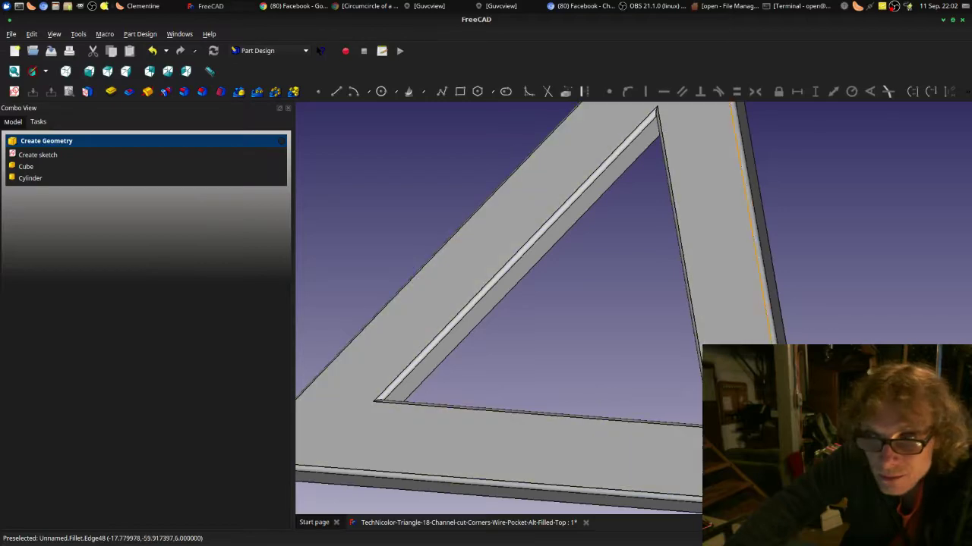
{"action": "mouse_move", "coordinate": [596, 390]}
{"action": "middle_mouse_down"}
{"action": "mouse_move", "coordinate": [818, 331]}
{"action": "mouse_move", "coordinate": [661, 373]}
{"action": "mouse_move", "coordinate": [475, 453]}
{"action": "mouse_move", "coordinate": [575, 362]}
{"action": "mouse_move", "coordinate": [618, 355]}
{"action": "mouse_move", "coordinate": [618, 381]}
{"action": "mouse_move", "coordinate": [586, 415]}
{"action": "mouse_move", "coordinate": [570, 373]}
{"action": "mouse_move", "coordinate": [611, 340]}
{"action": "mouse_move", "coordinate": [598, 373]}
{"action": "middle_mouse_up"}
{"action": "scroll", "coordinate": [661, 374], "scroll_direction": "down", "scroll_amount": 2}
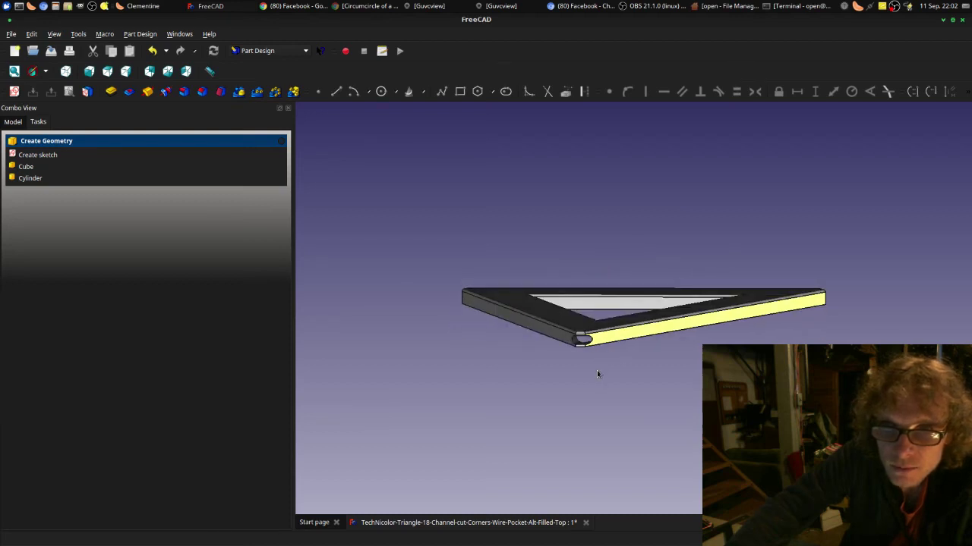
{"action": "key", "text": "ctrl+s"}
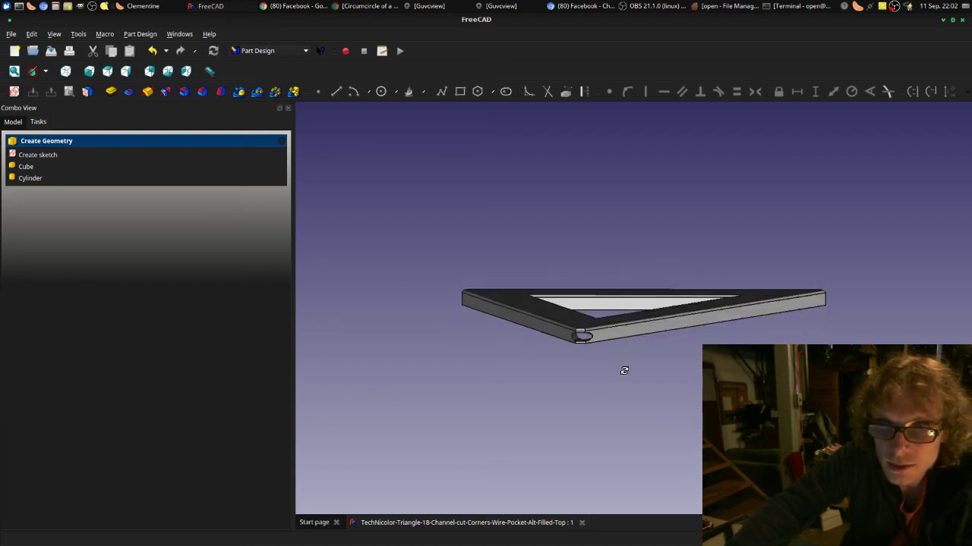
{"action": "middle_click_drag", "start_coordinate": [624, 371], "coordinate": [596, 183]}
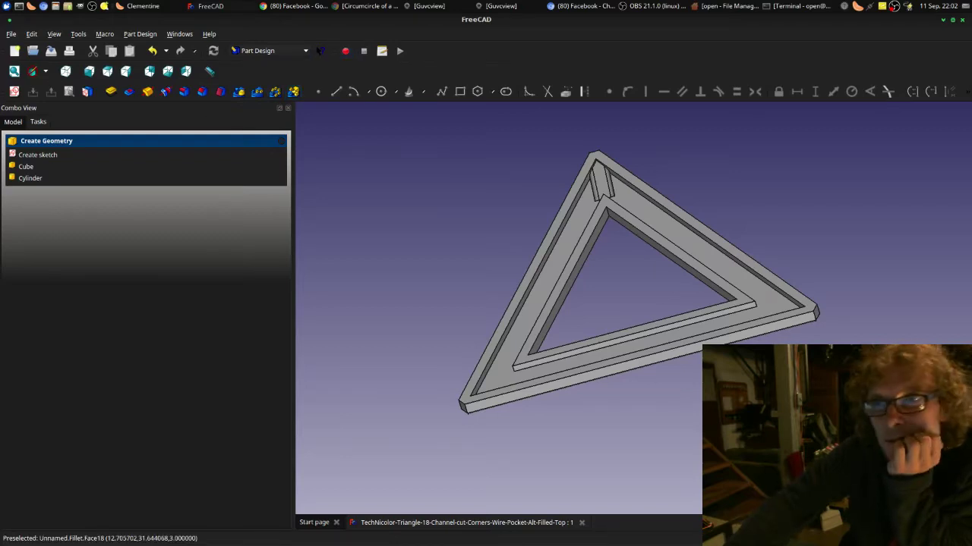
{"action": "middle_click_drag", "start_coordinate": [683, 334], "coordinate": [670, 243]}
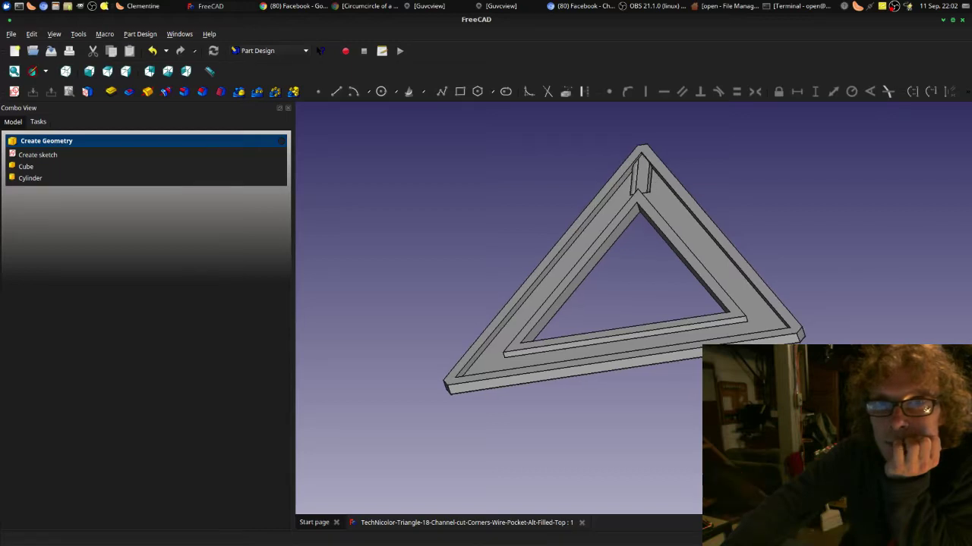